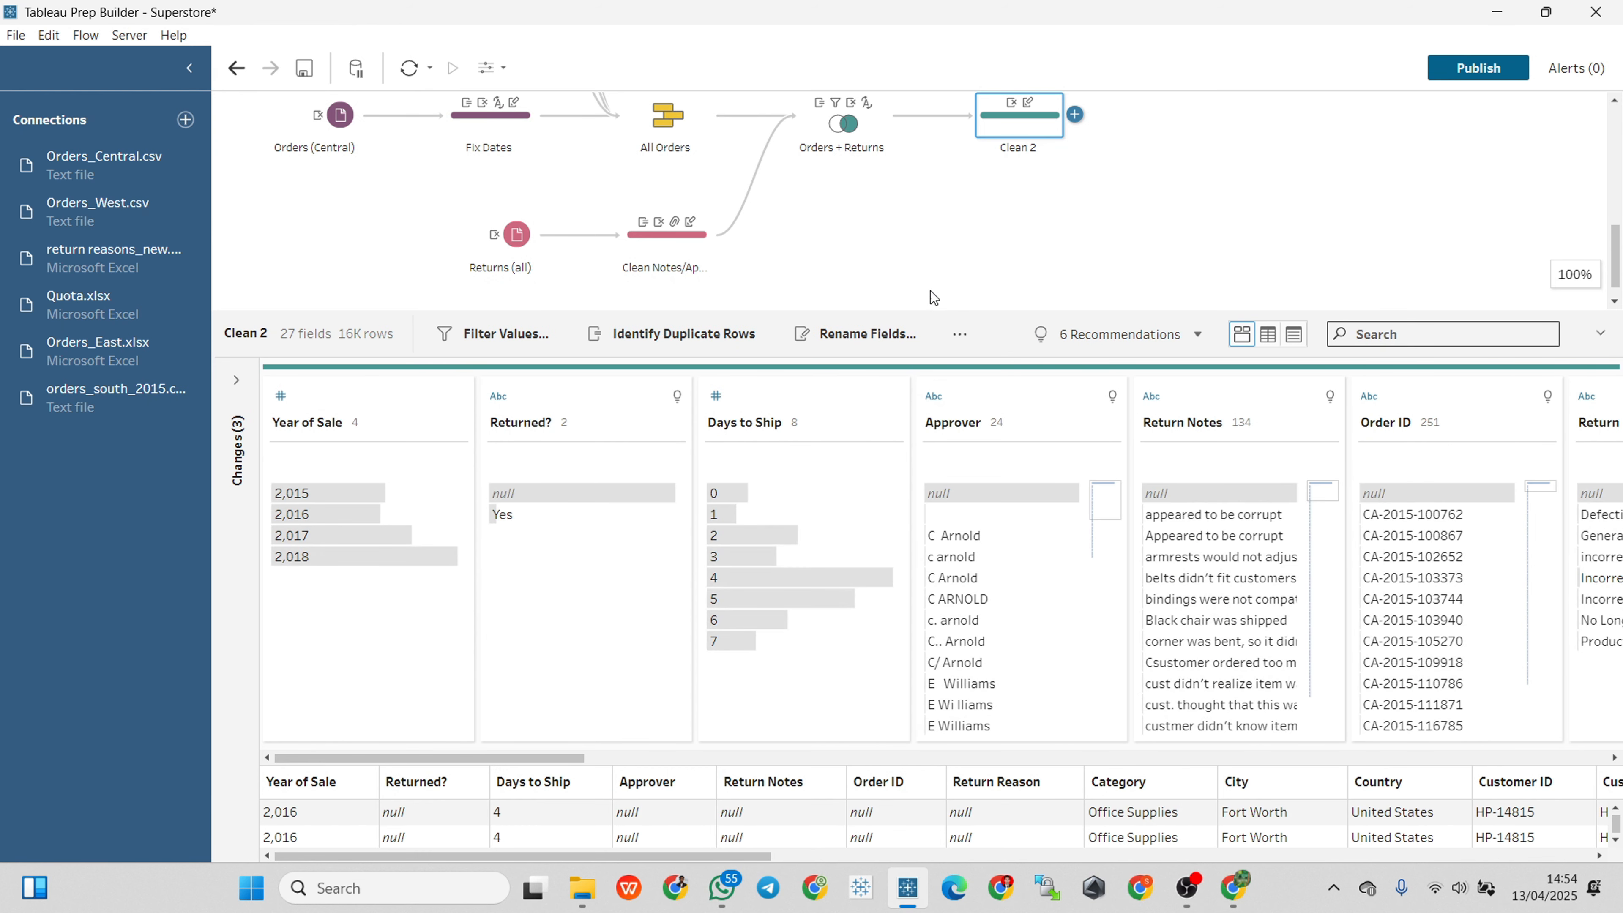
- Add a calculated field named hari containing the constant text "rabu" to Clean 2, and show the rows in the data grid
left_click(963, 335)
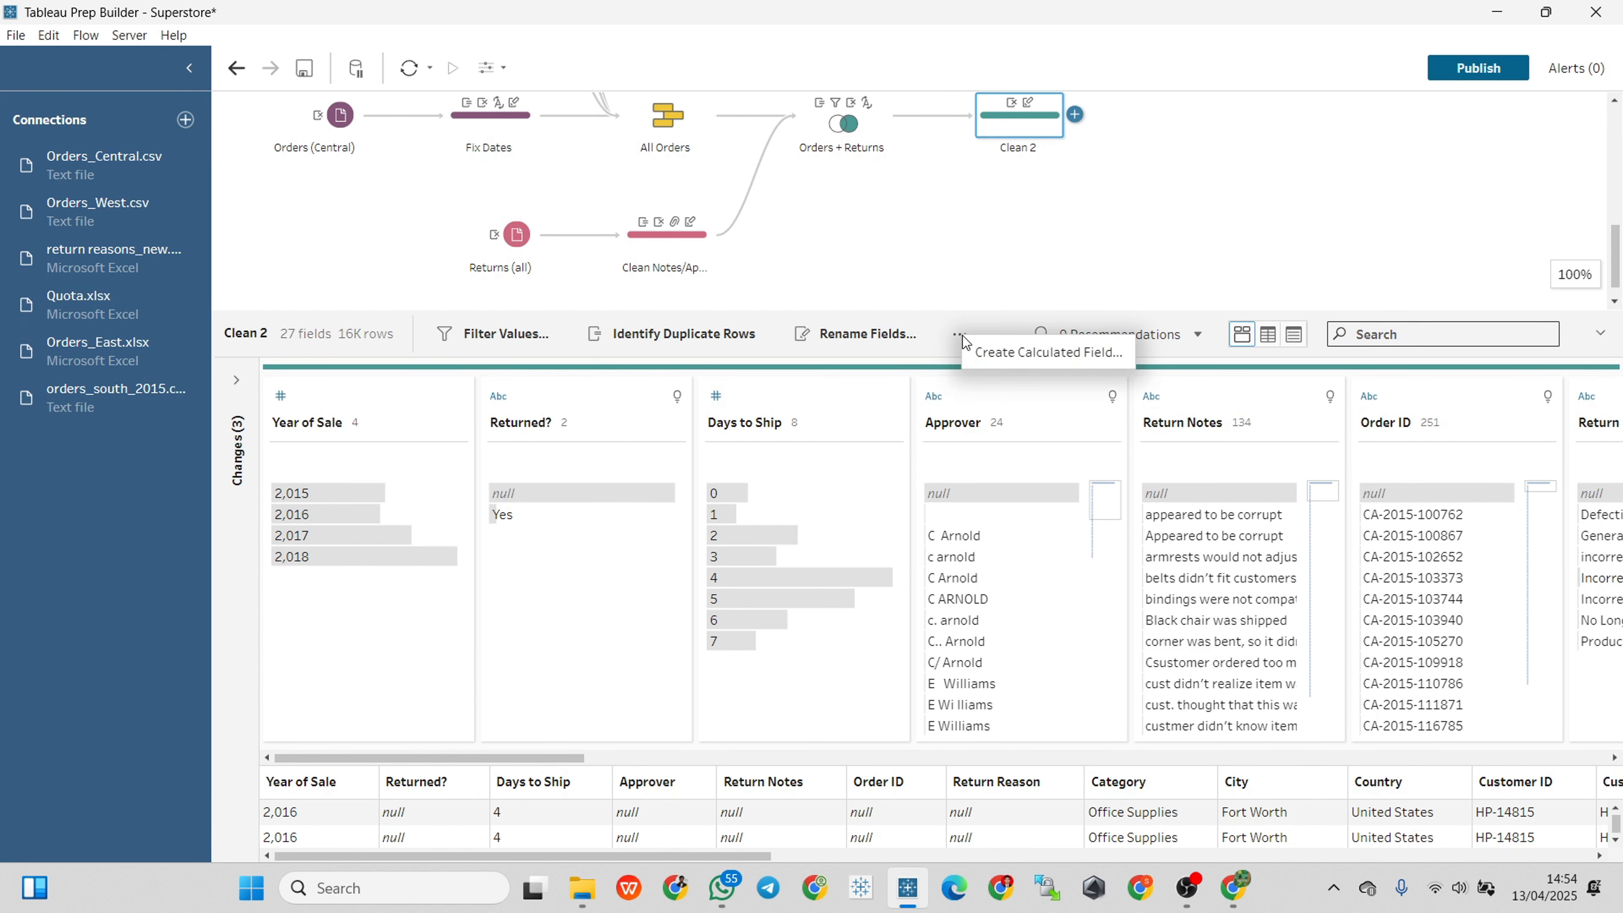
left_click(1021, 353)
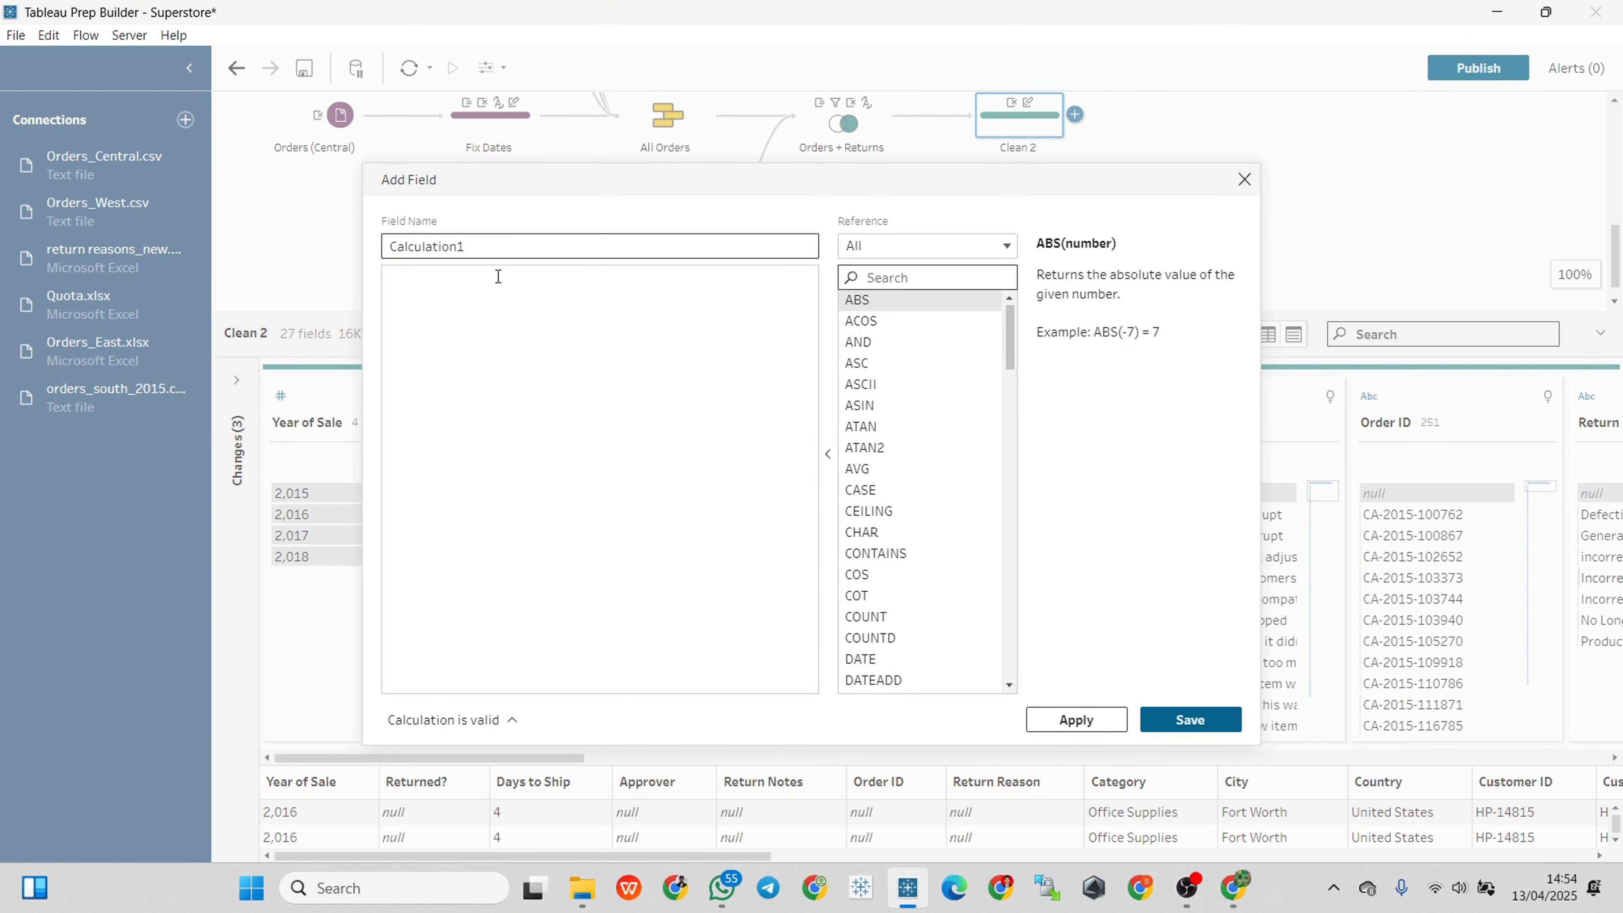
left_click_drag(488, 246, 340, 250)
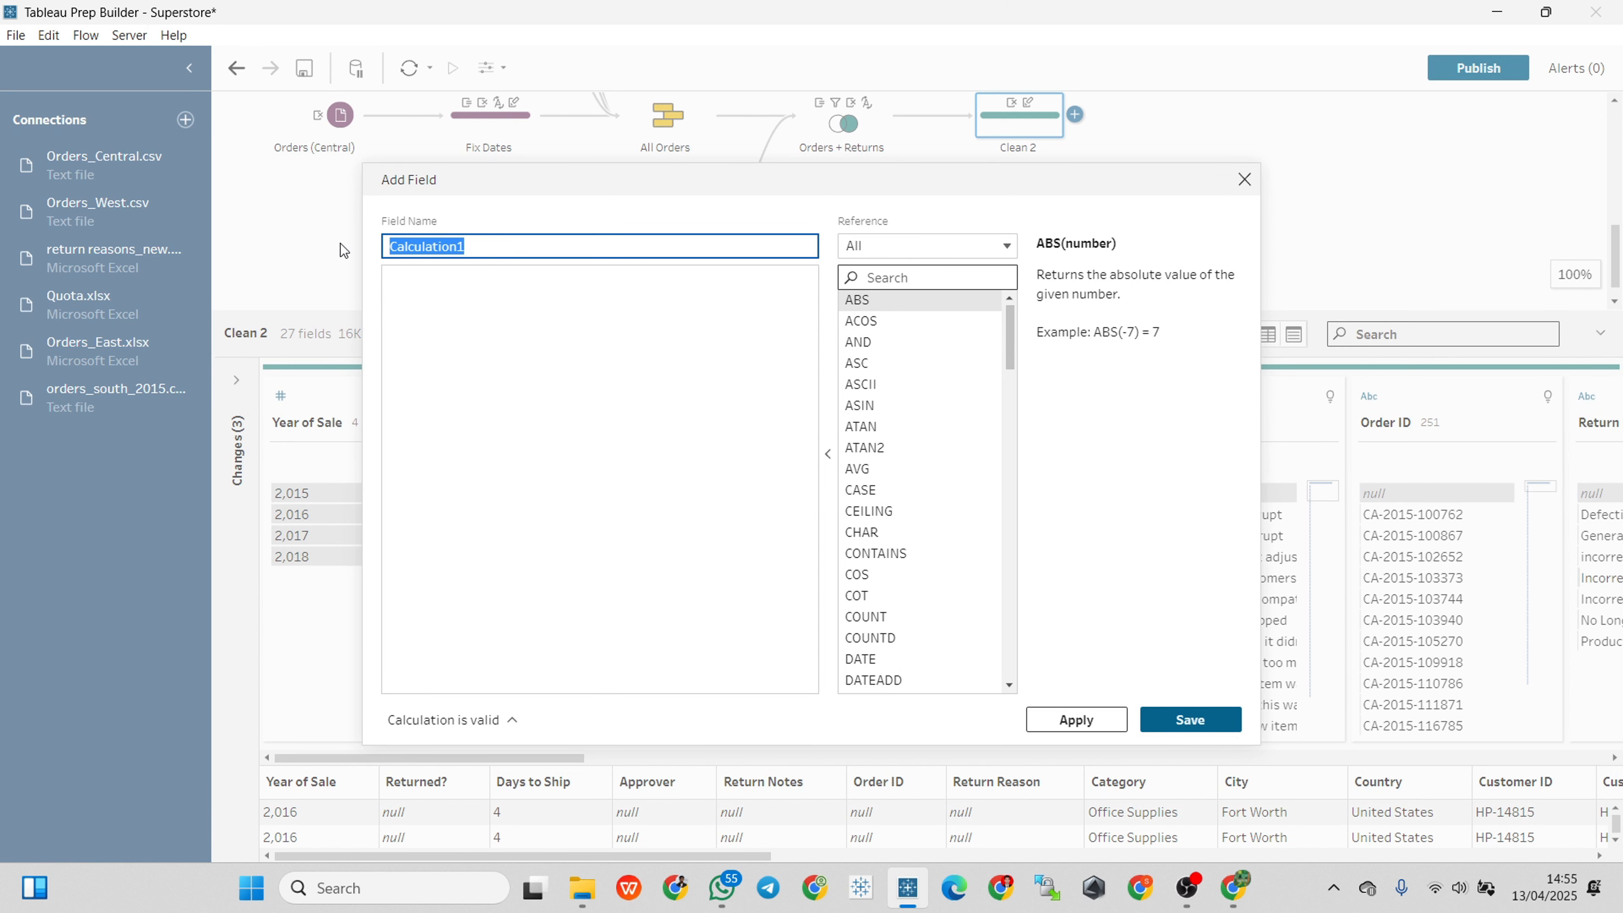
type("hari")
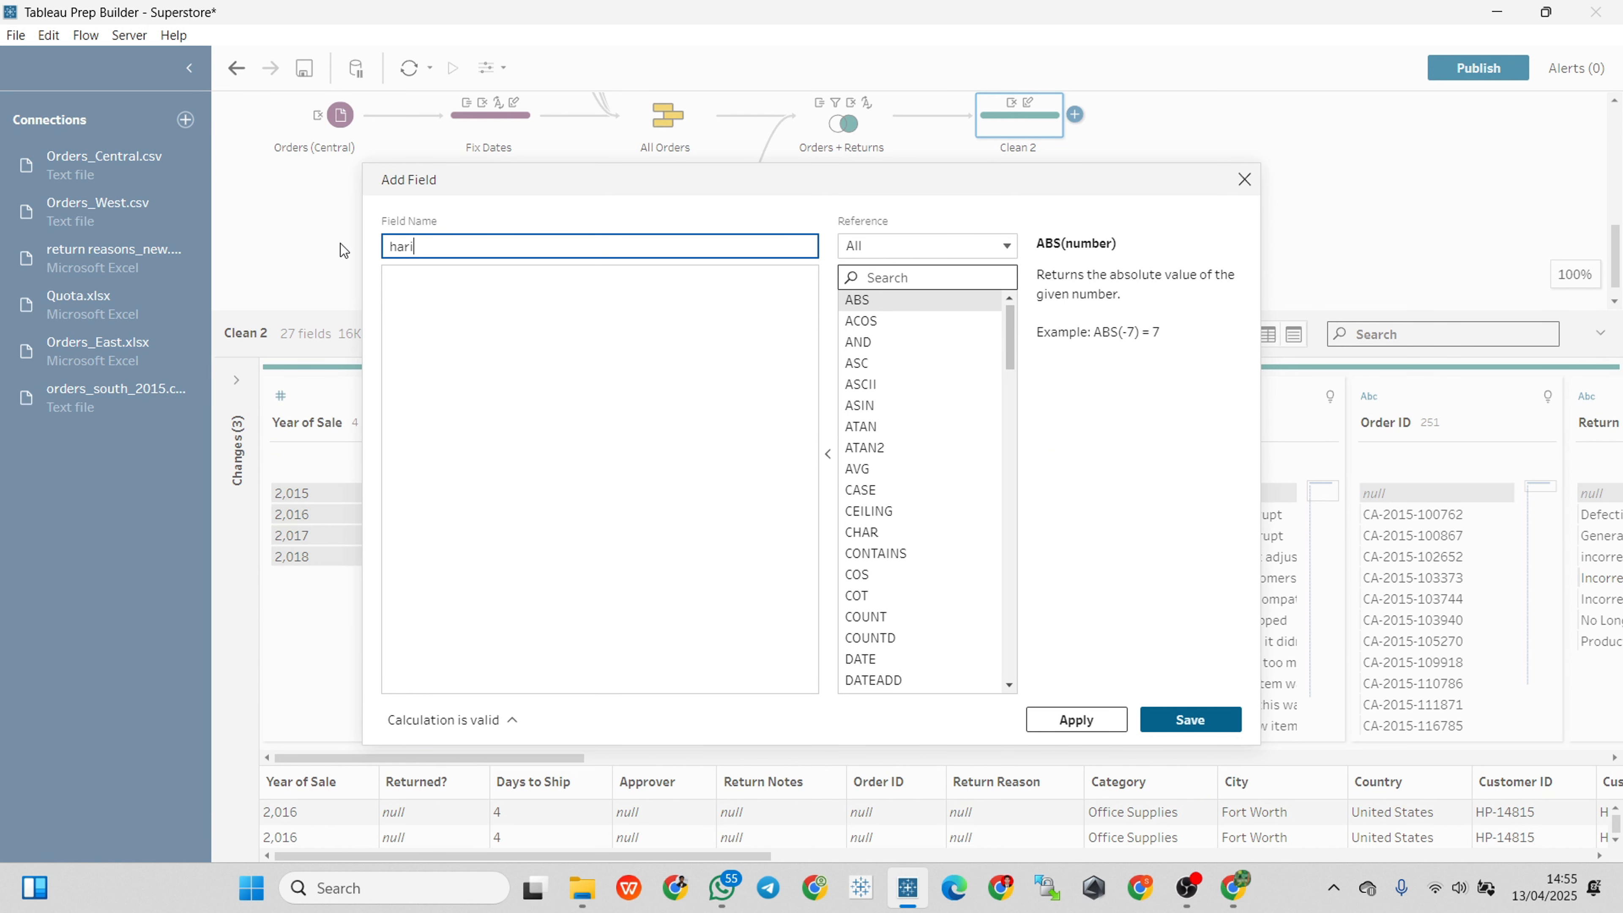
key("Tab")
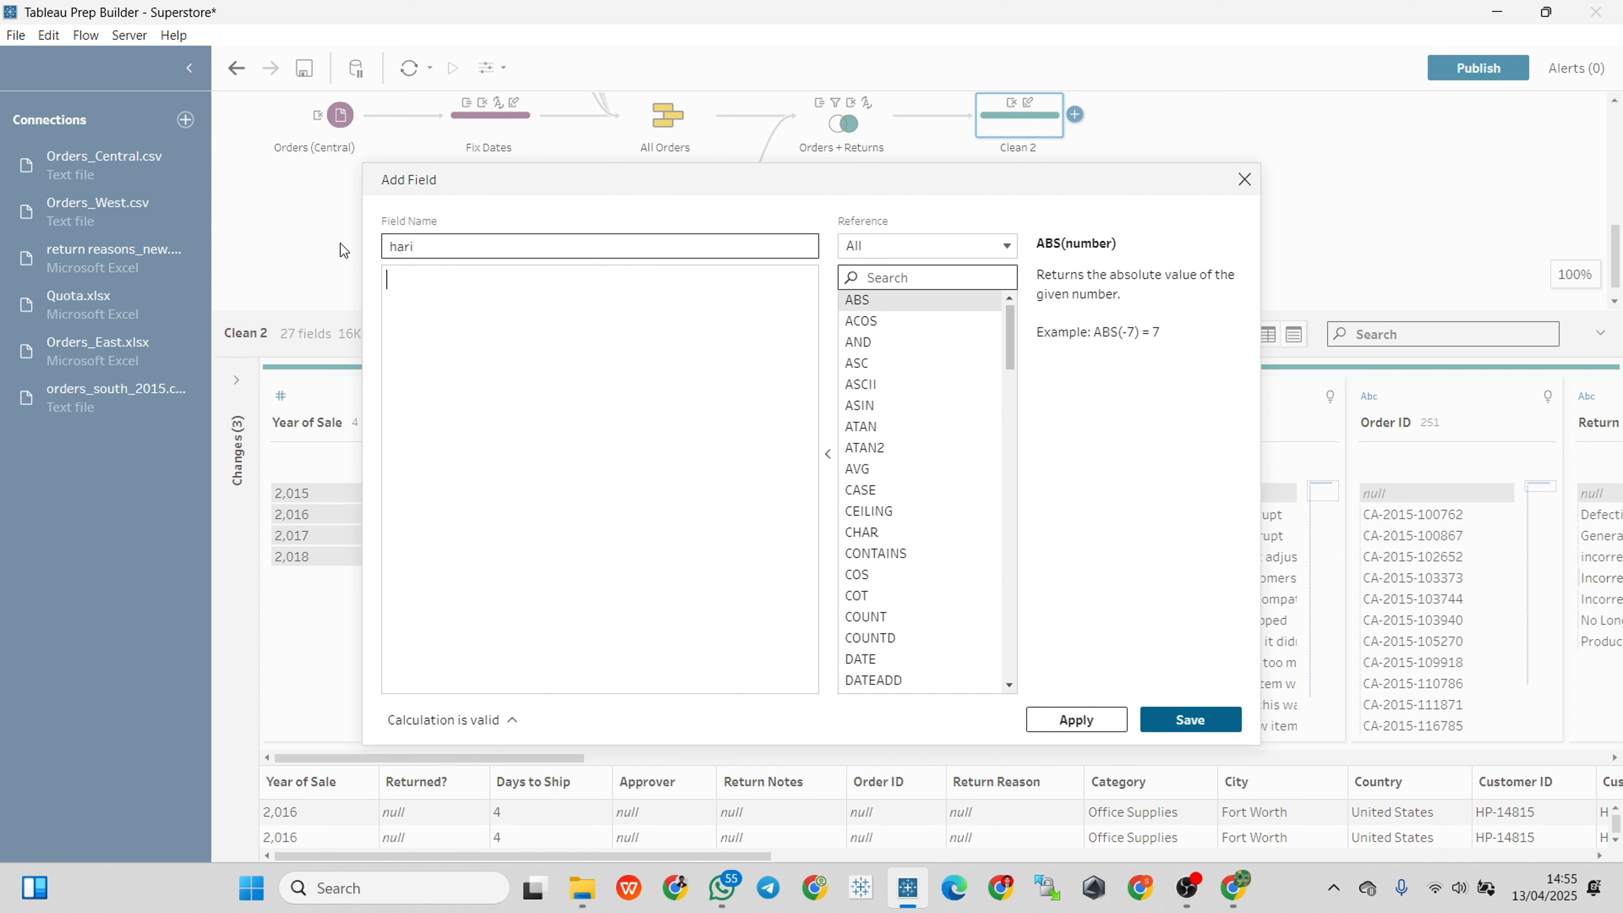
type("\"rabu\"")
left_click(1165, 722)
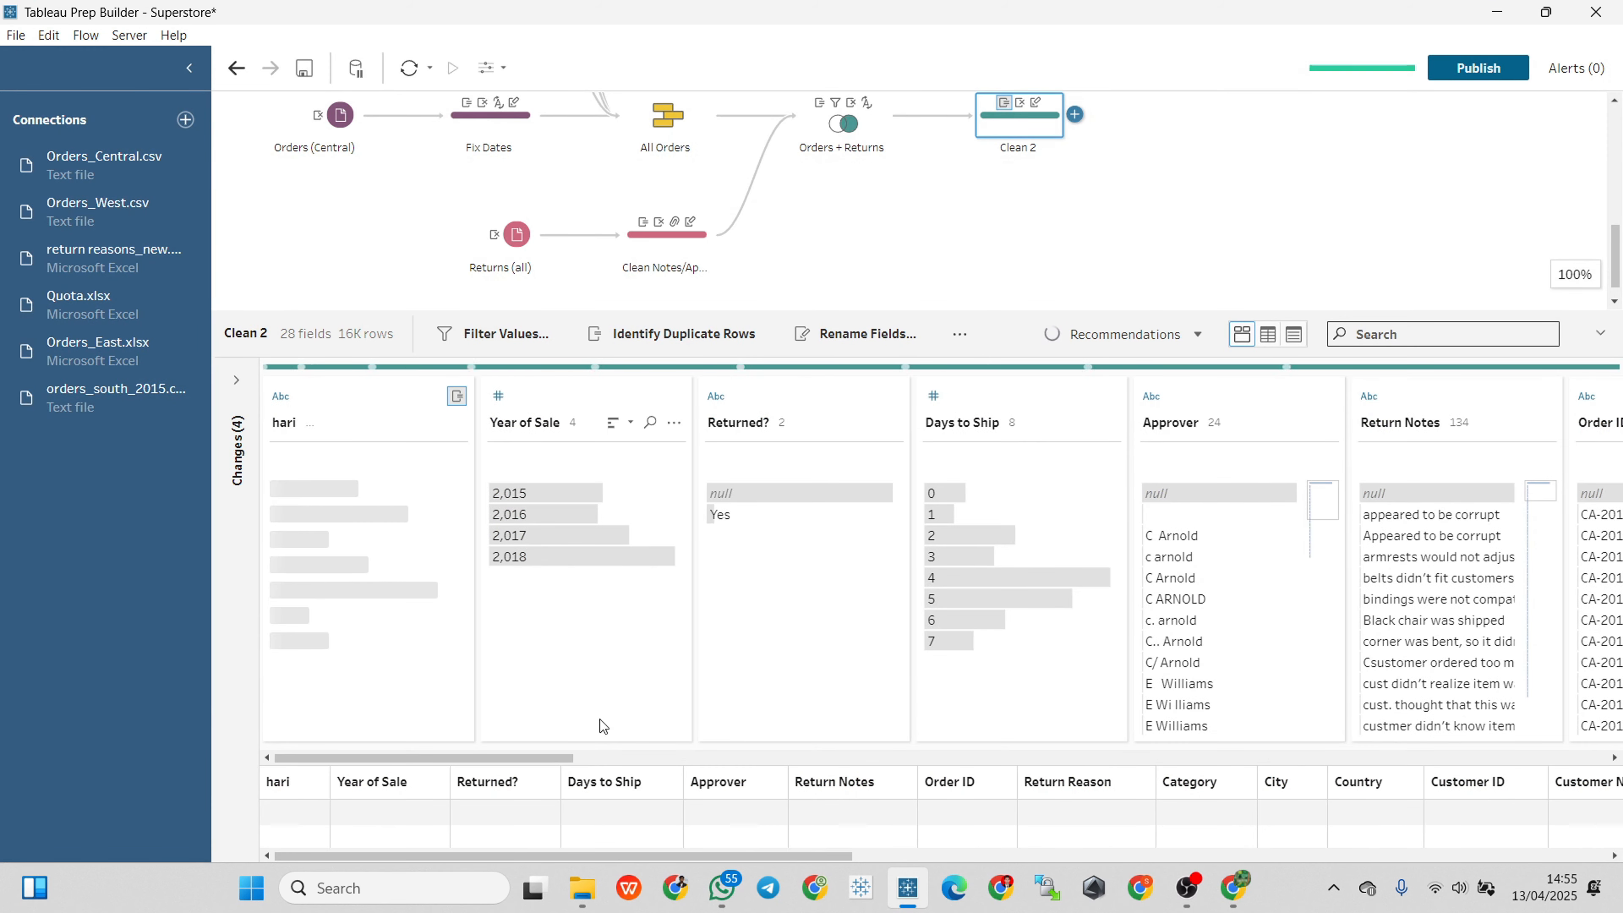
mouse_move(322, 503)
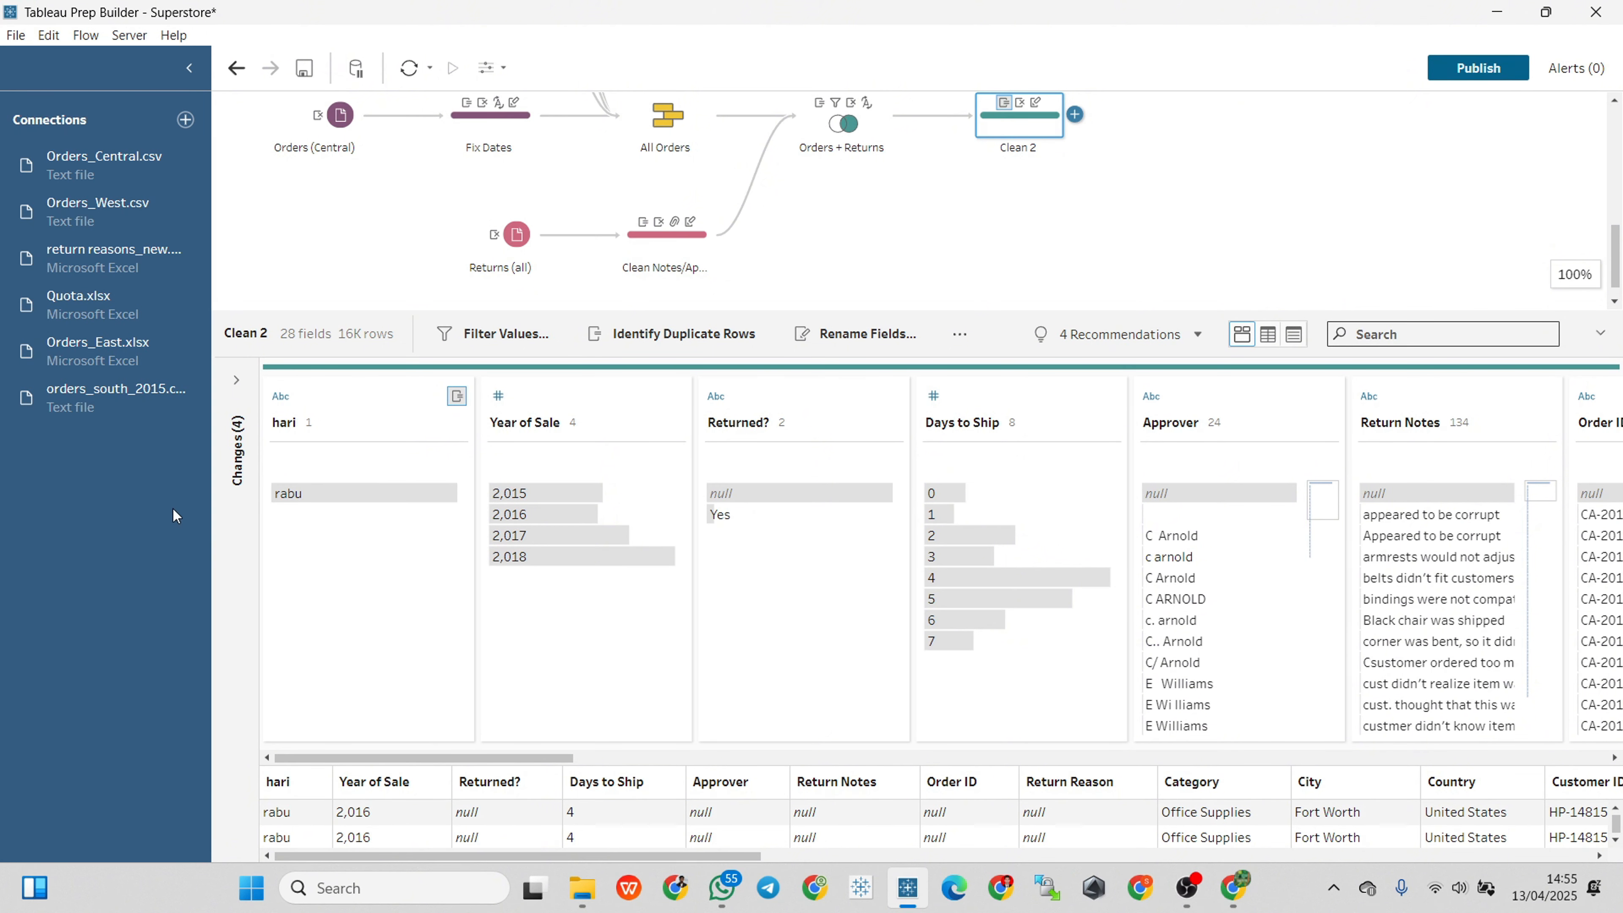
left_click(1264, 339)
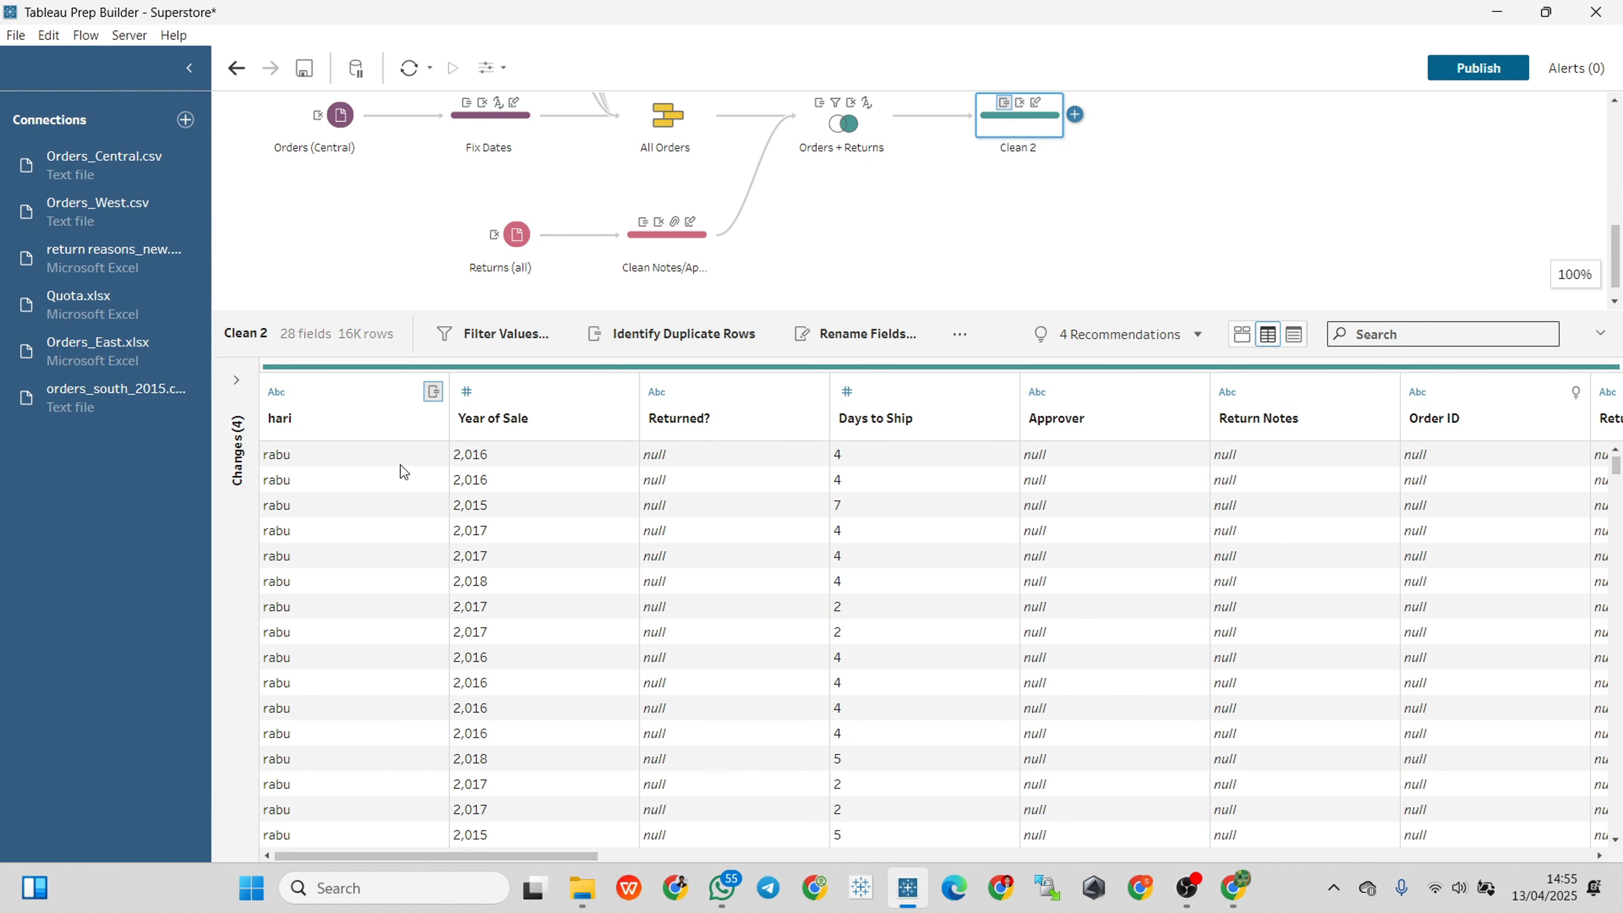
- Look up the IF function's syntax in the function reference of a new calculated field, and close the editor without saving
left_click(953, 343)
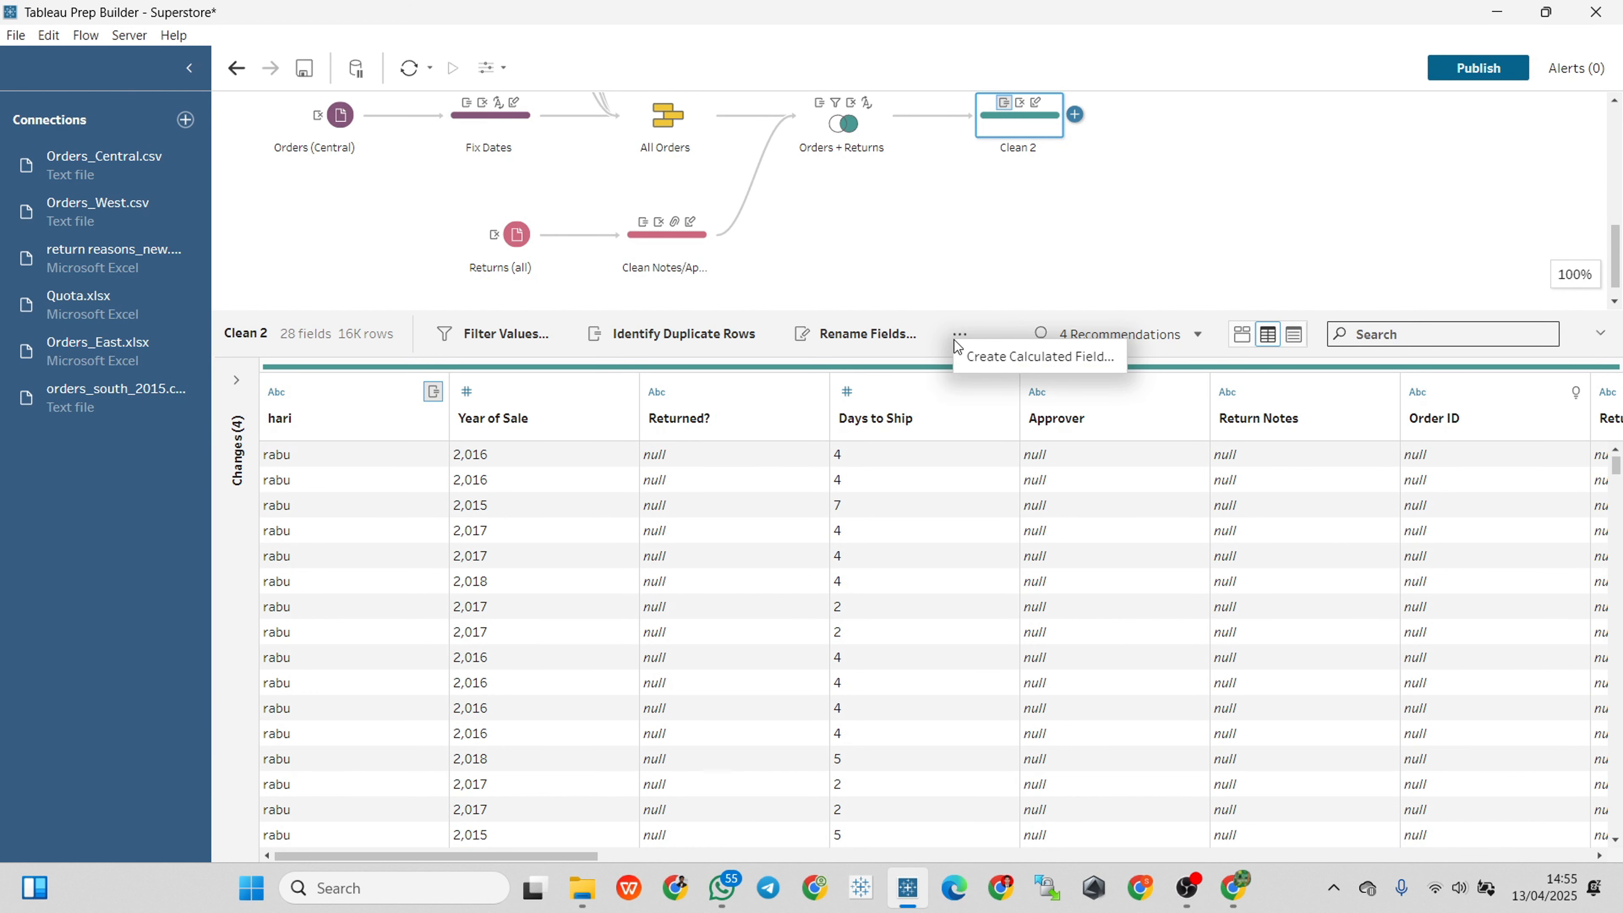
left_click(982, 355)
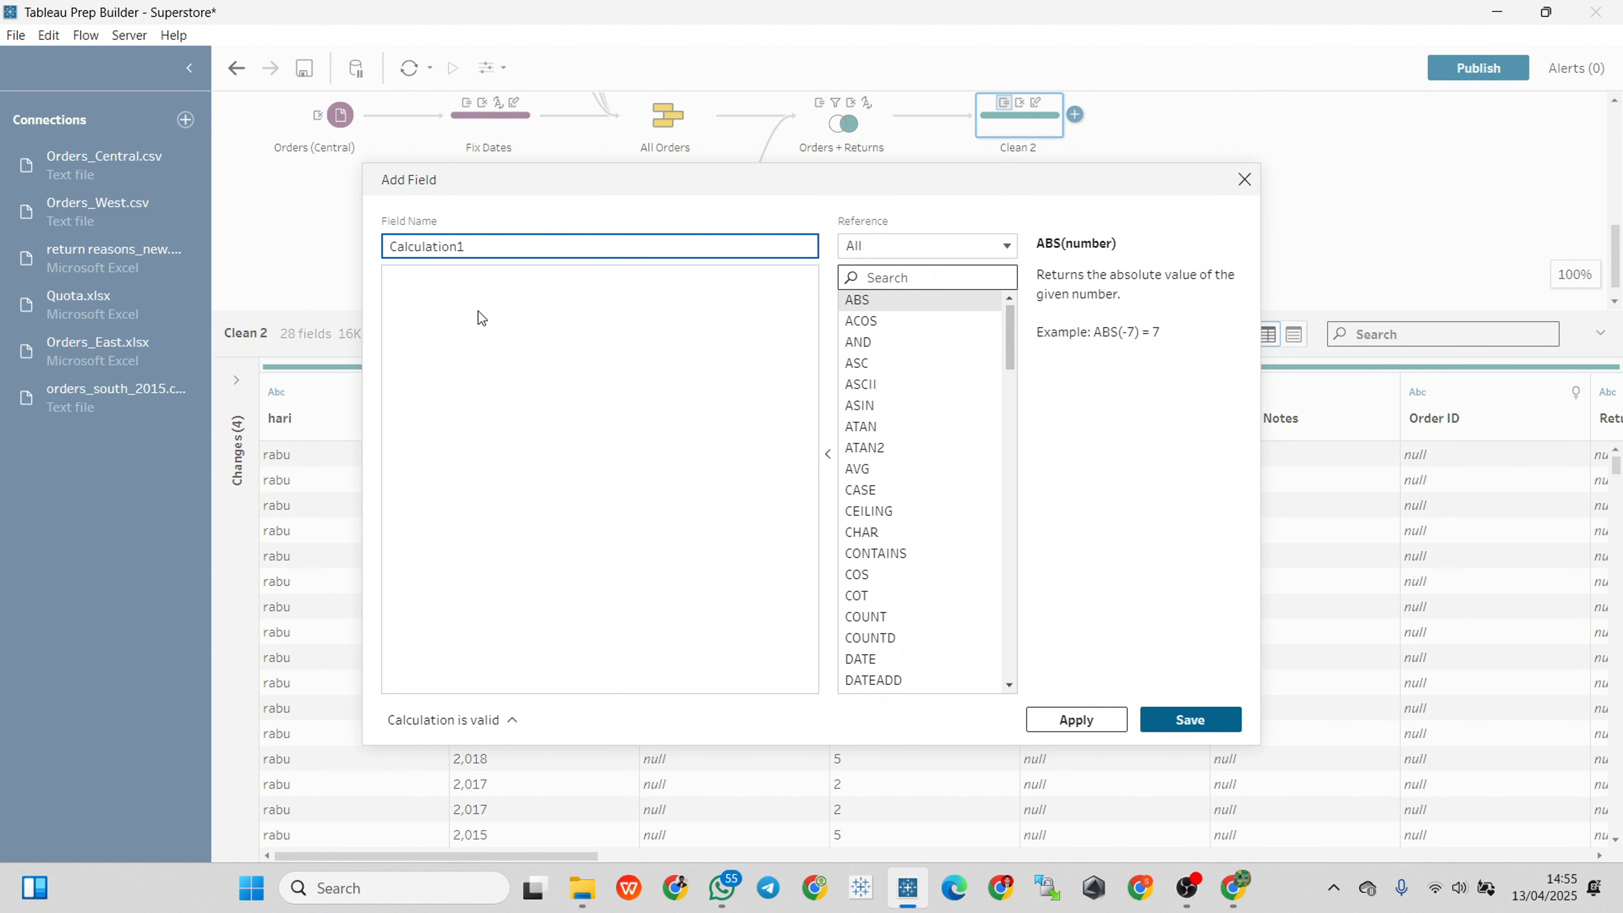
left_click(853, 221)
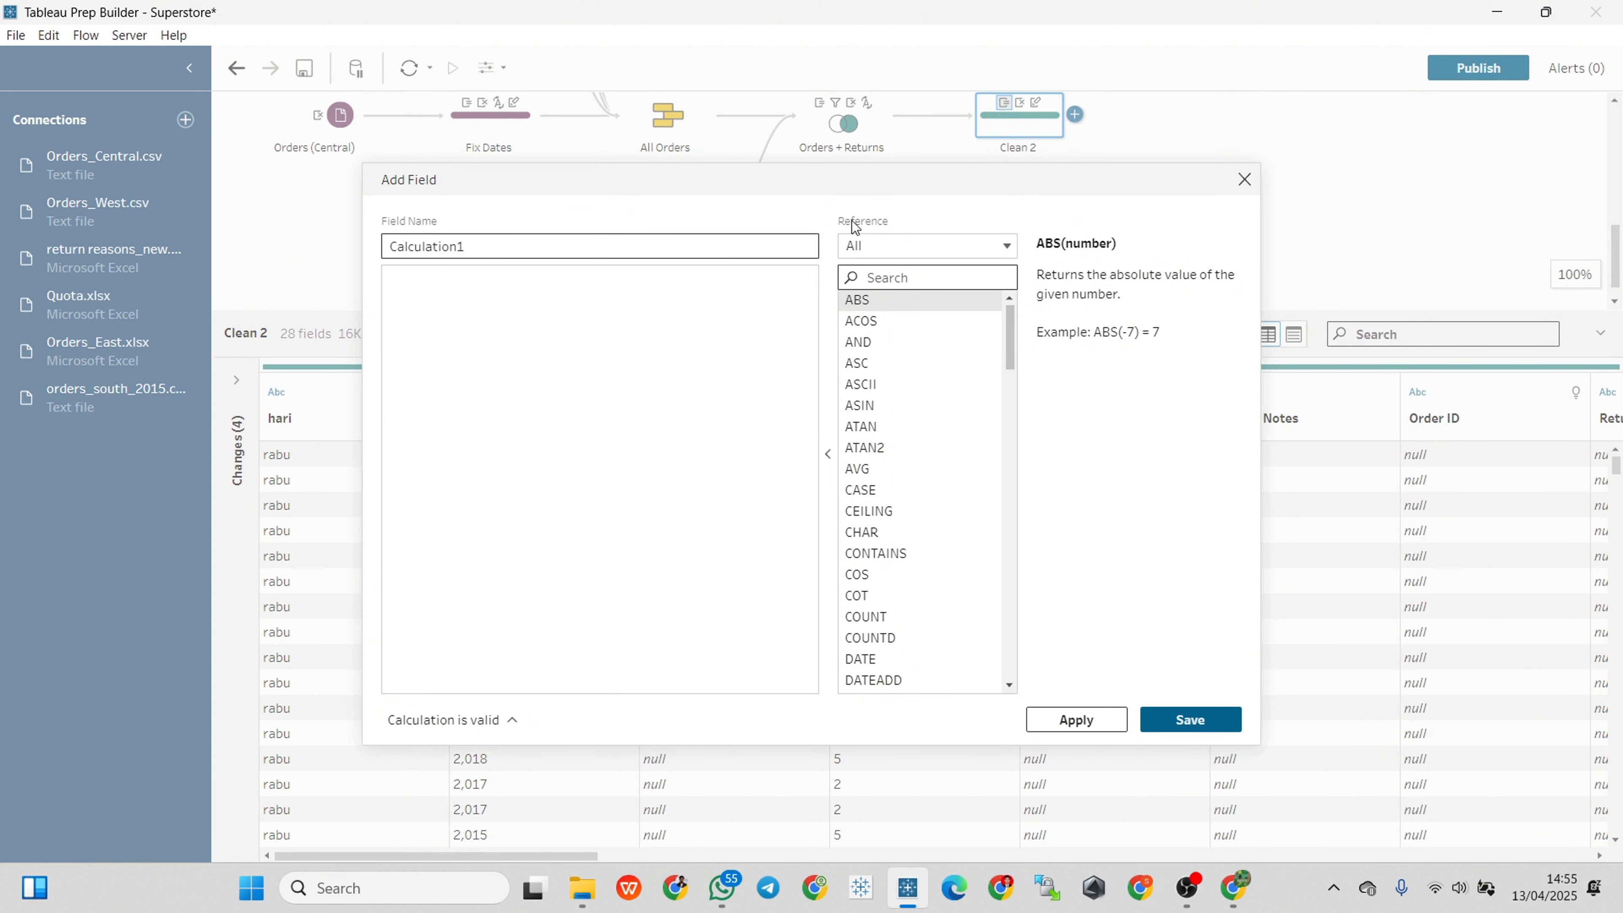
left_click(898, 247)
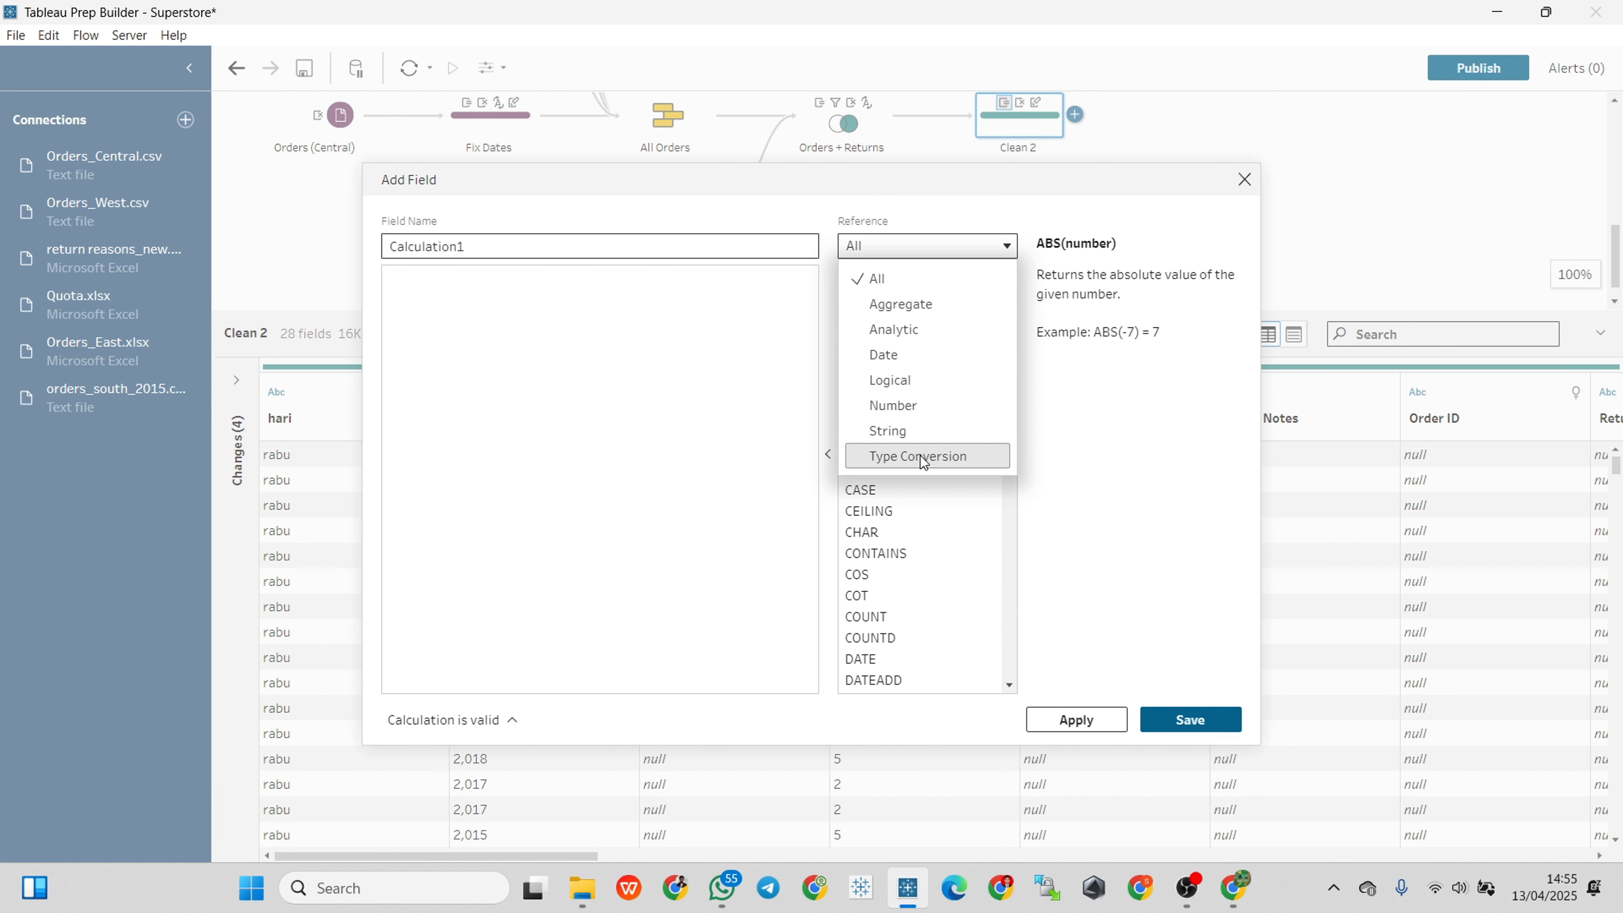
left_click(1060, 499)
scroll(936, 403, "down", 8)
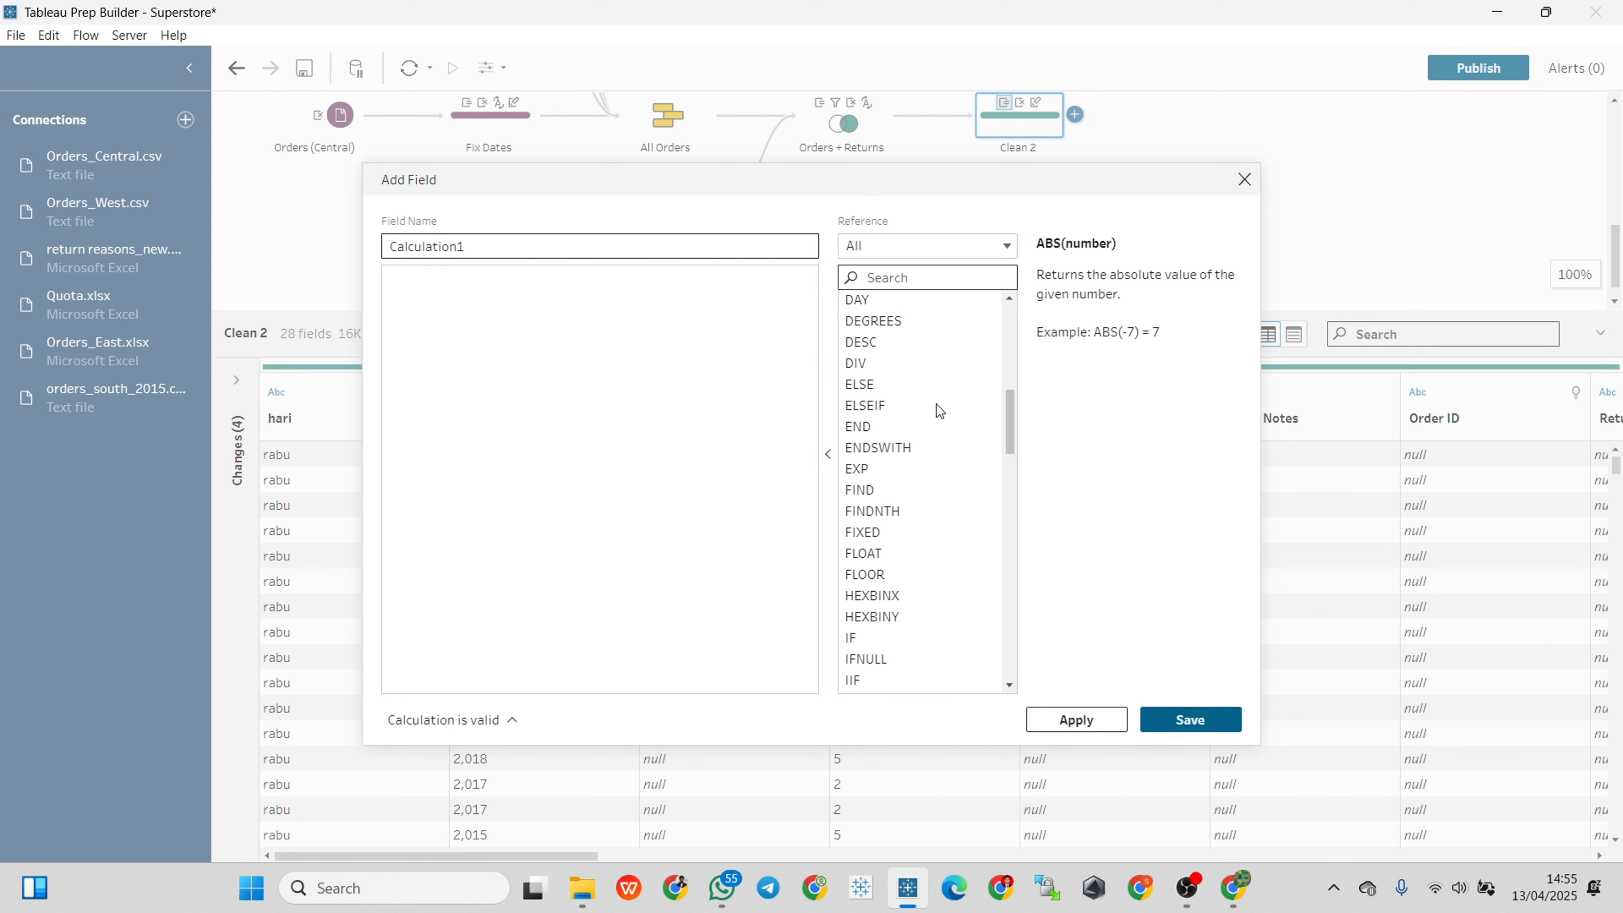
left_click(904, 278)
type("if")
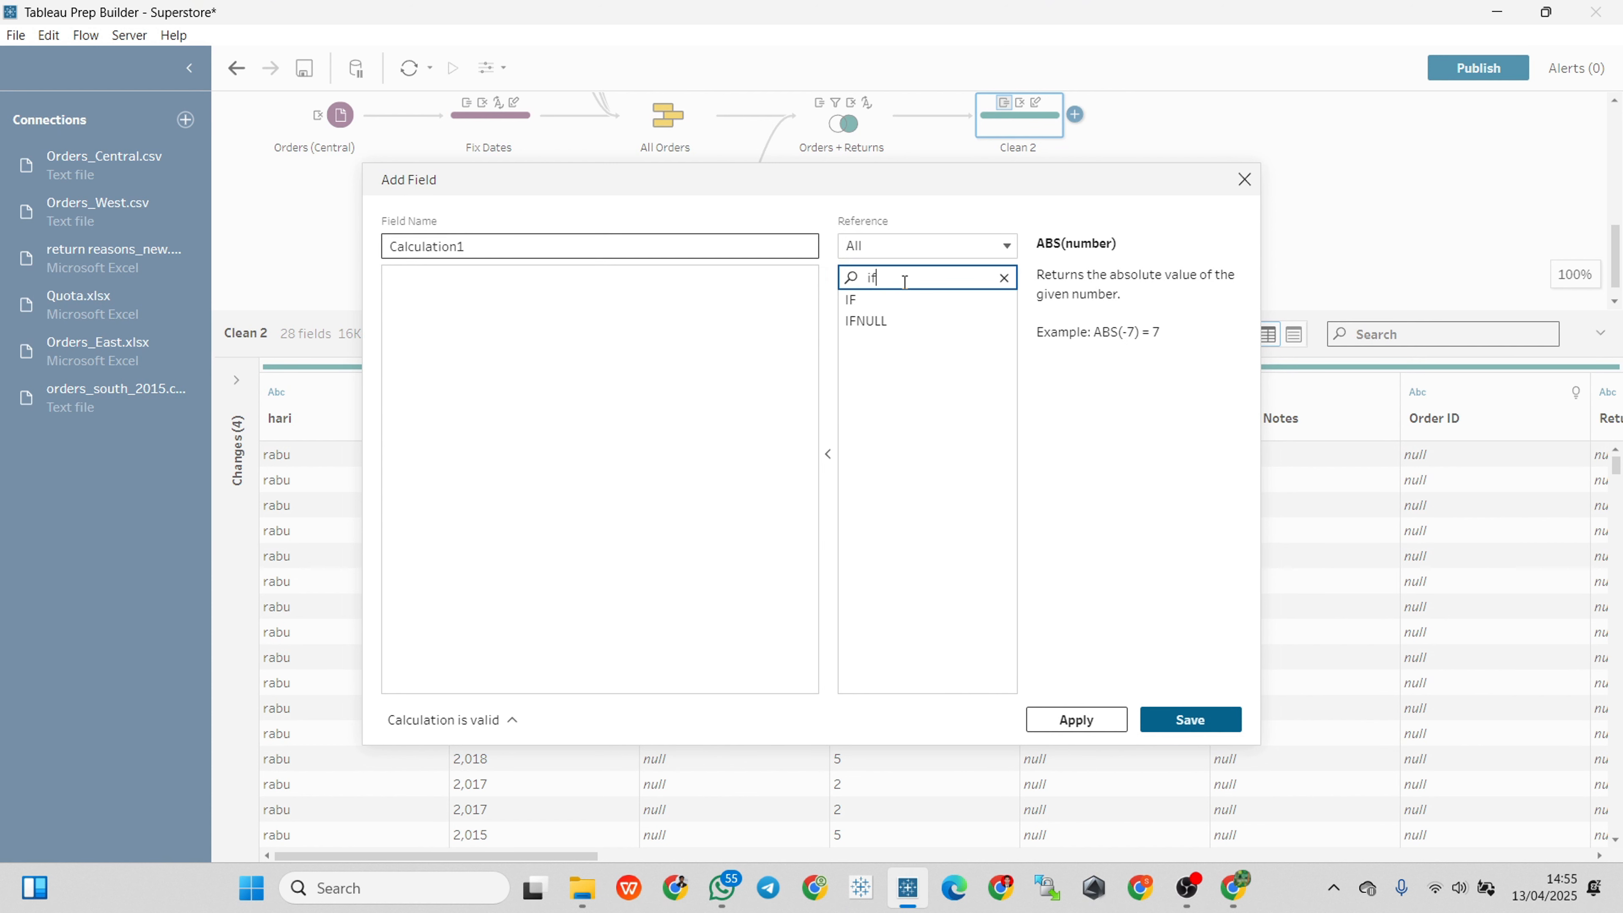
left_click(880, 305)
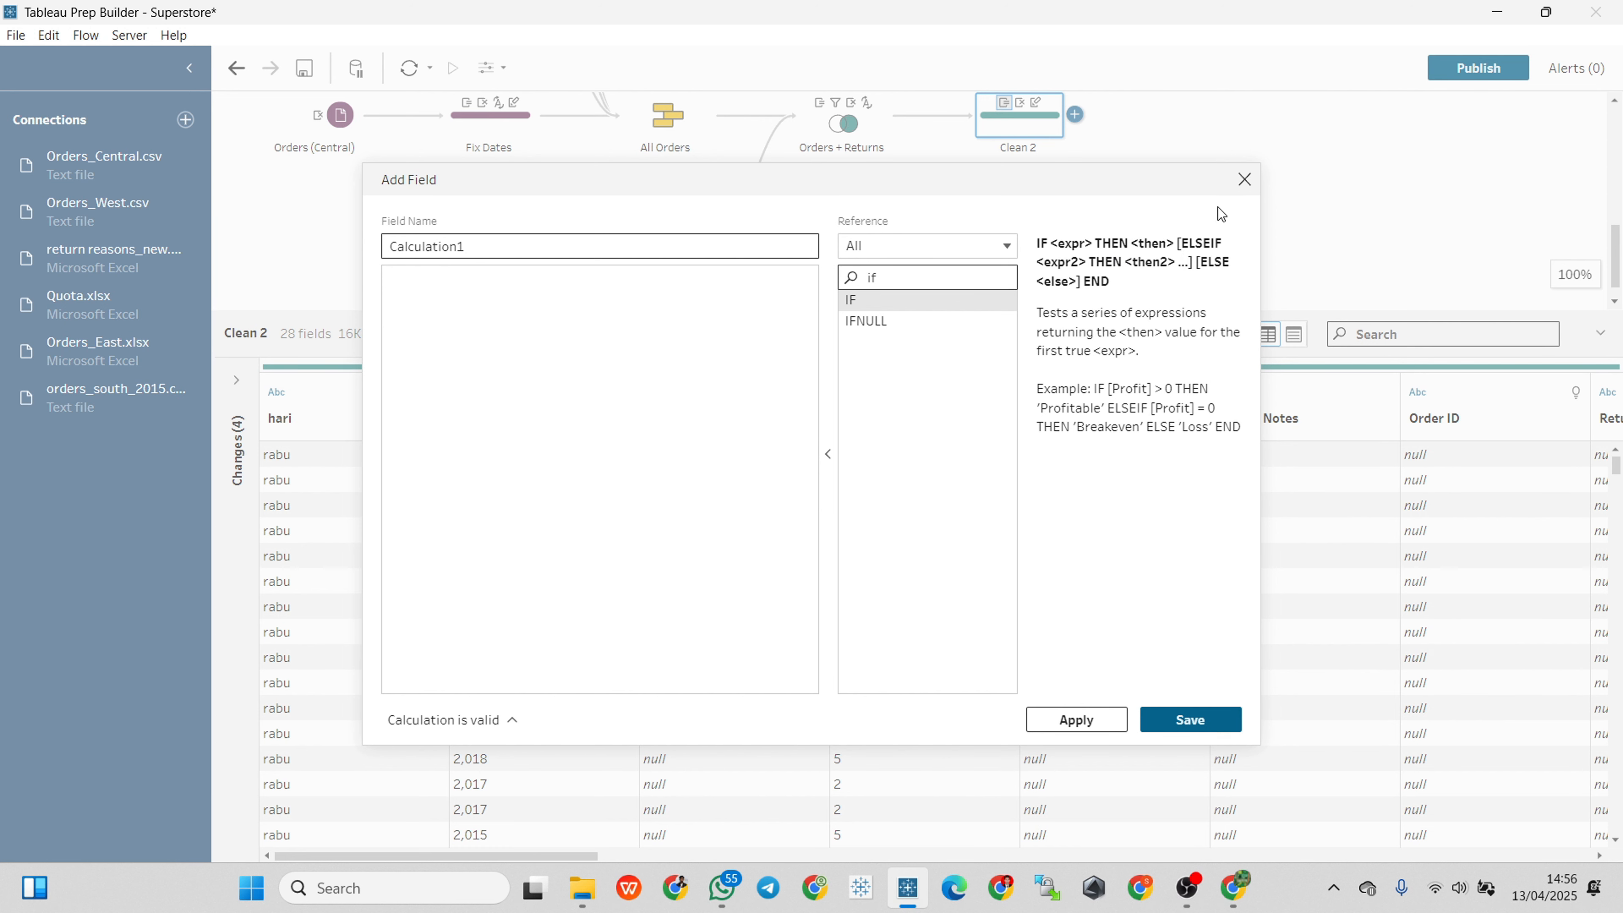
double_click(504, 246)
left_click(1244, 181)
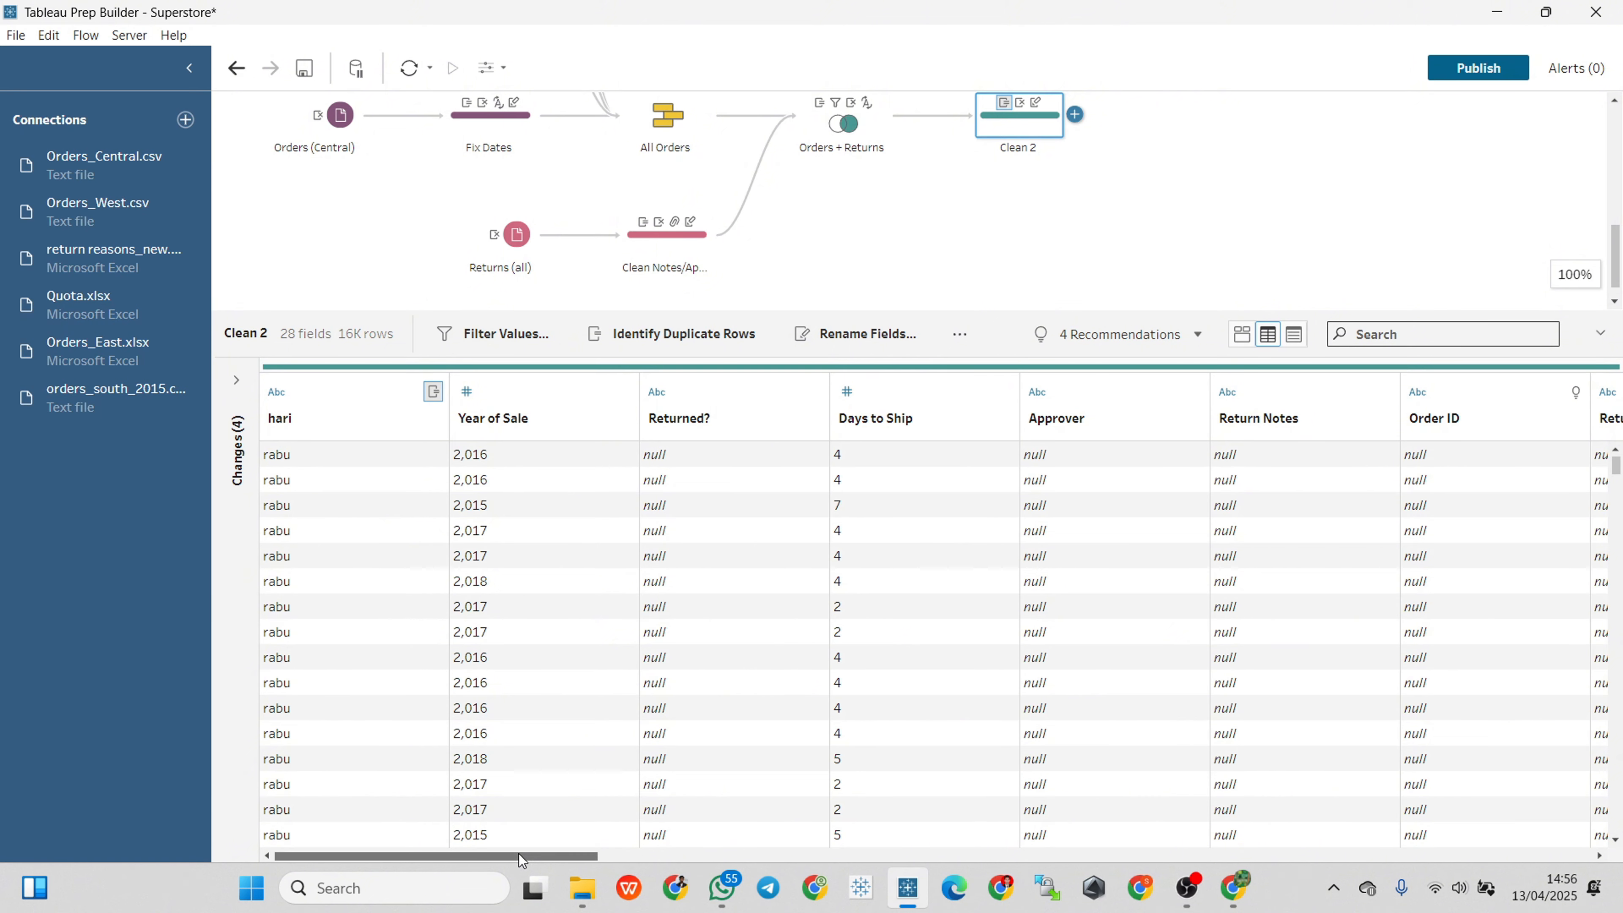
- Add a calculated field named durasi based on Year of Sale with the formula 2025-[Year of Sale]
mouse_move(519, 853)
left_mouse_down()
mouse_move(537, 855)
mouse_move(520, 855)
left_mouse_up()
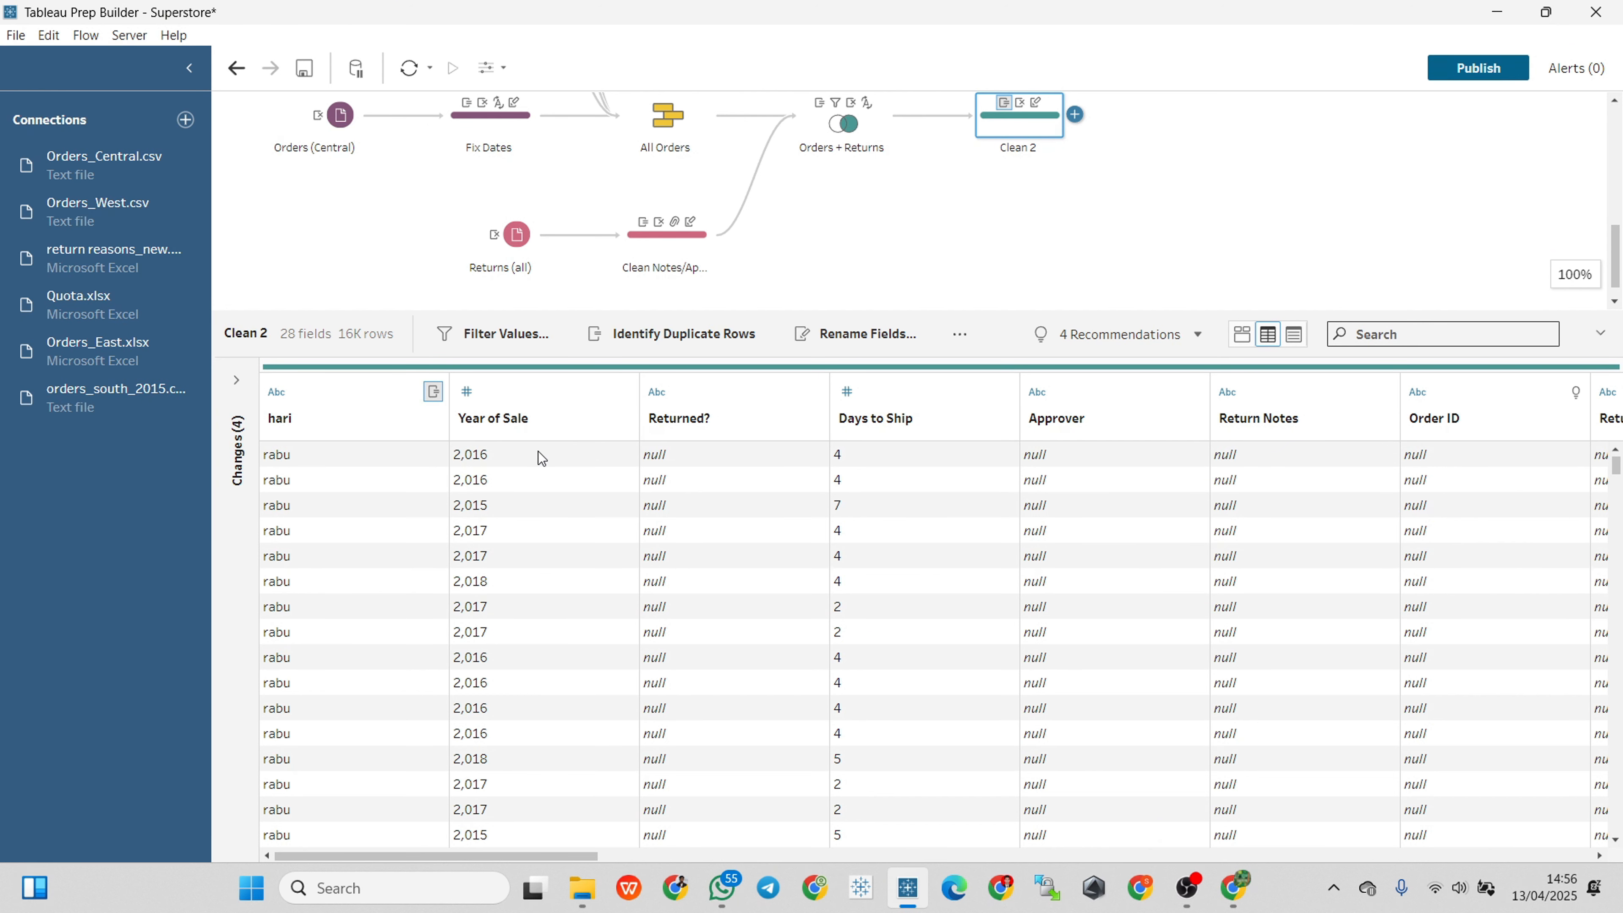
left_click(622, 419)
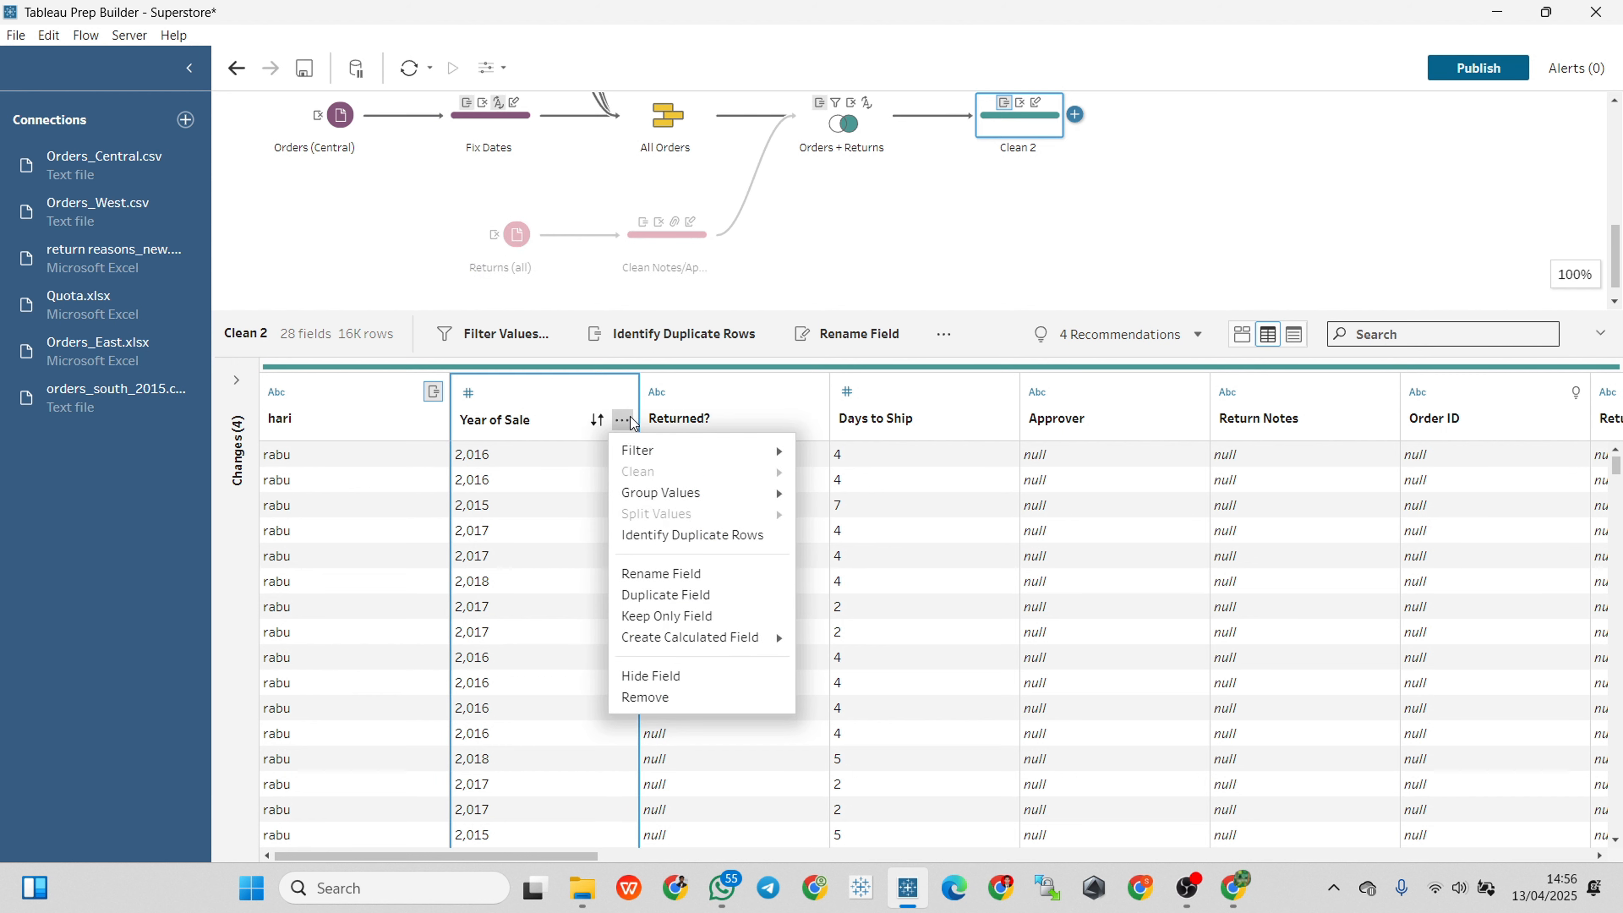
mouse_move(770, 637)
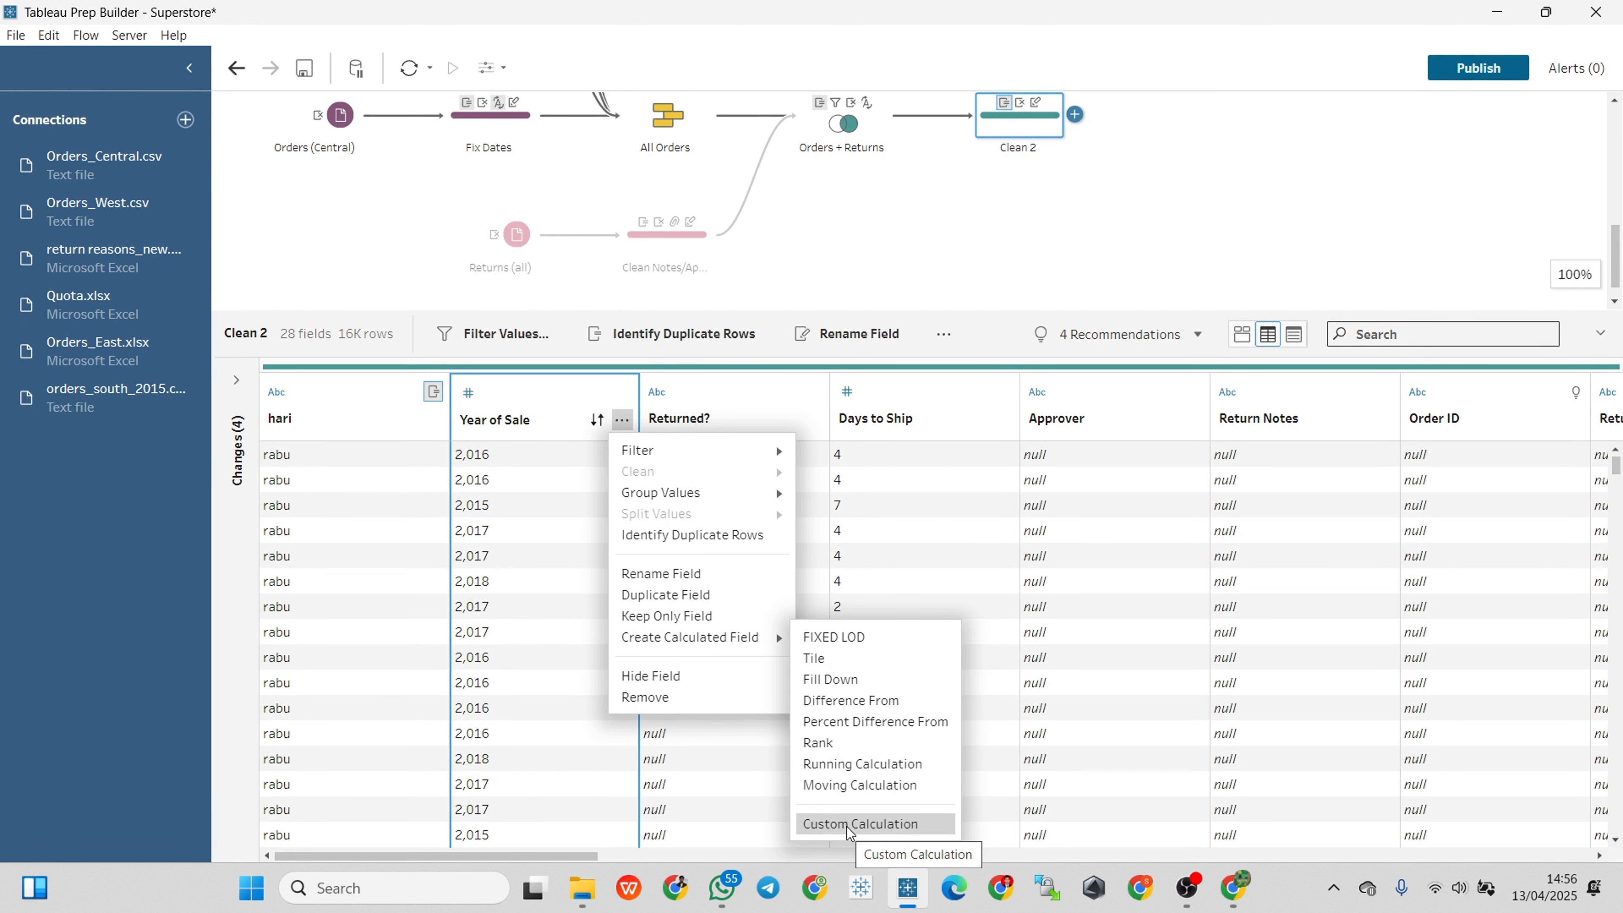
left_click(941, 334)
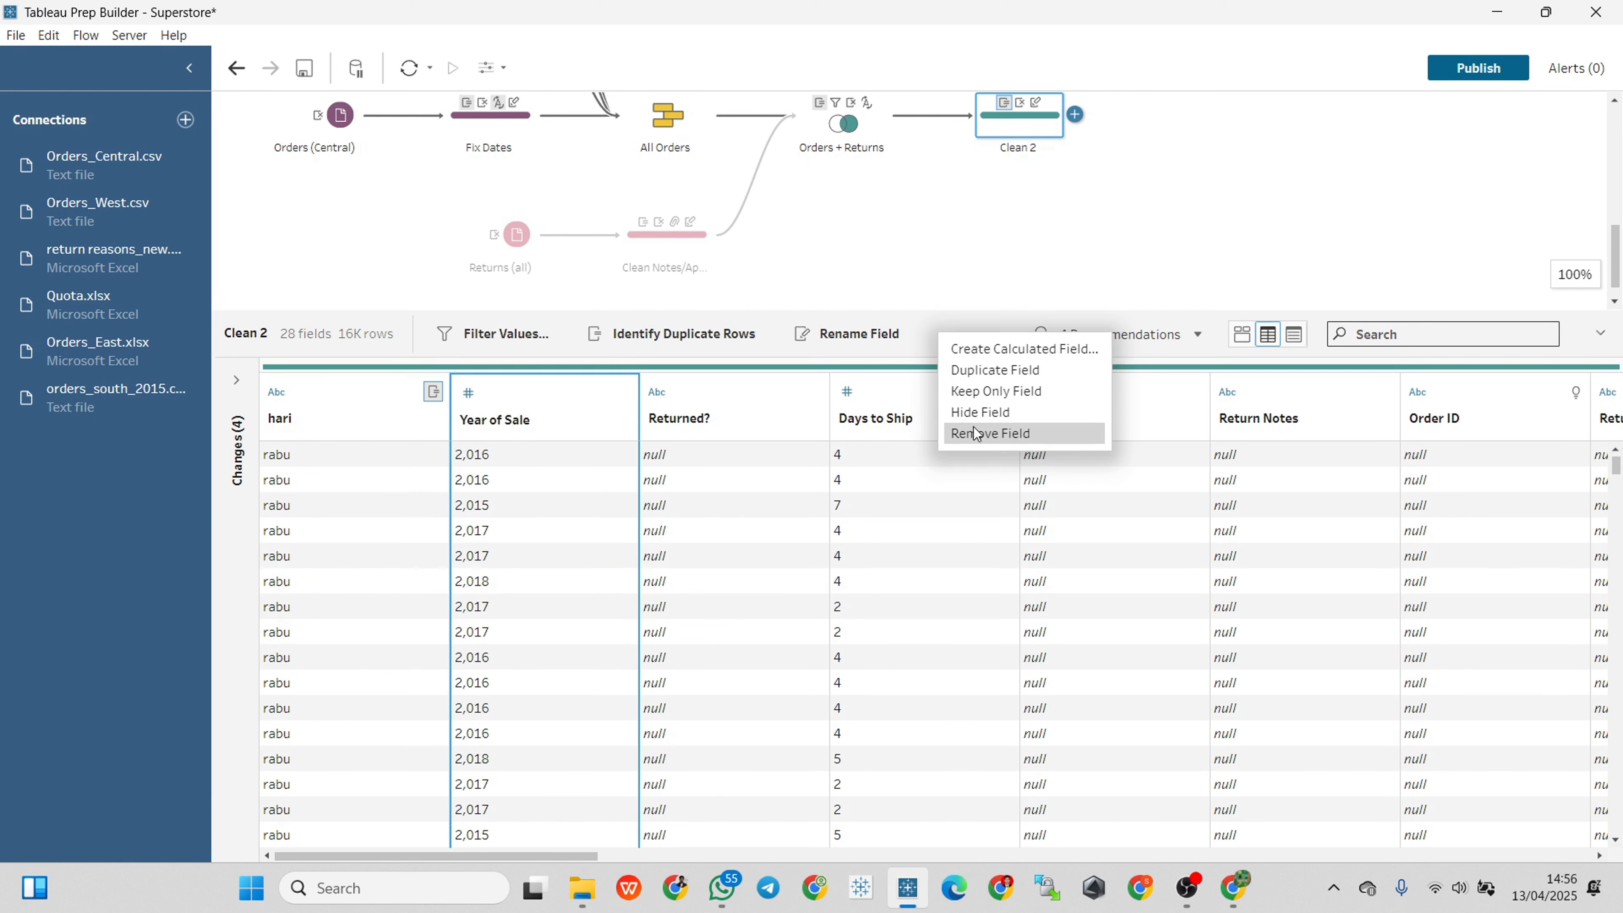
left_click(1032, 350)
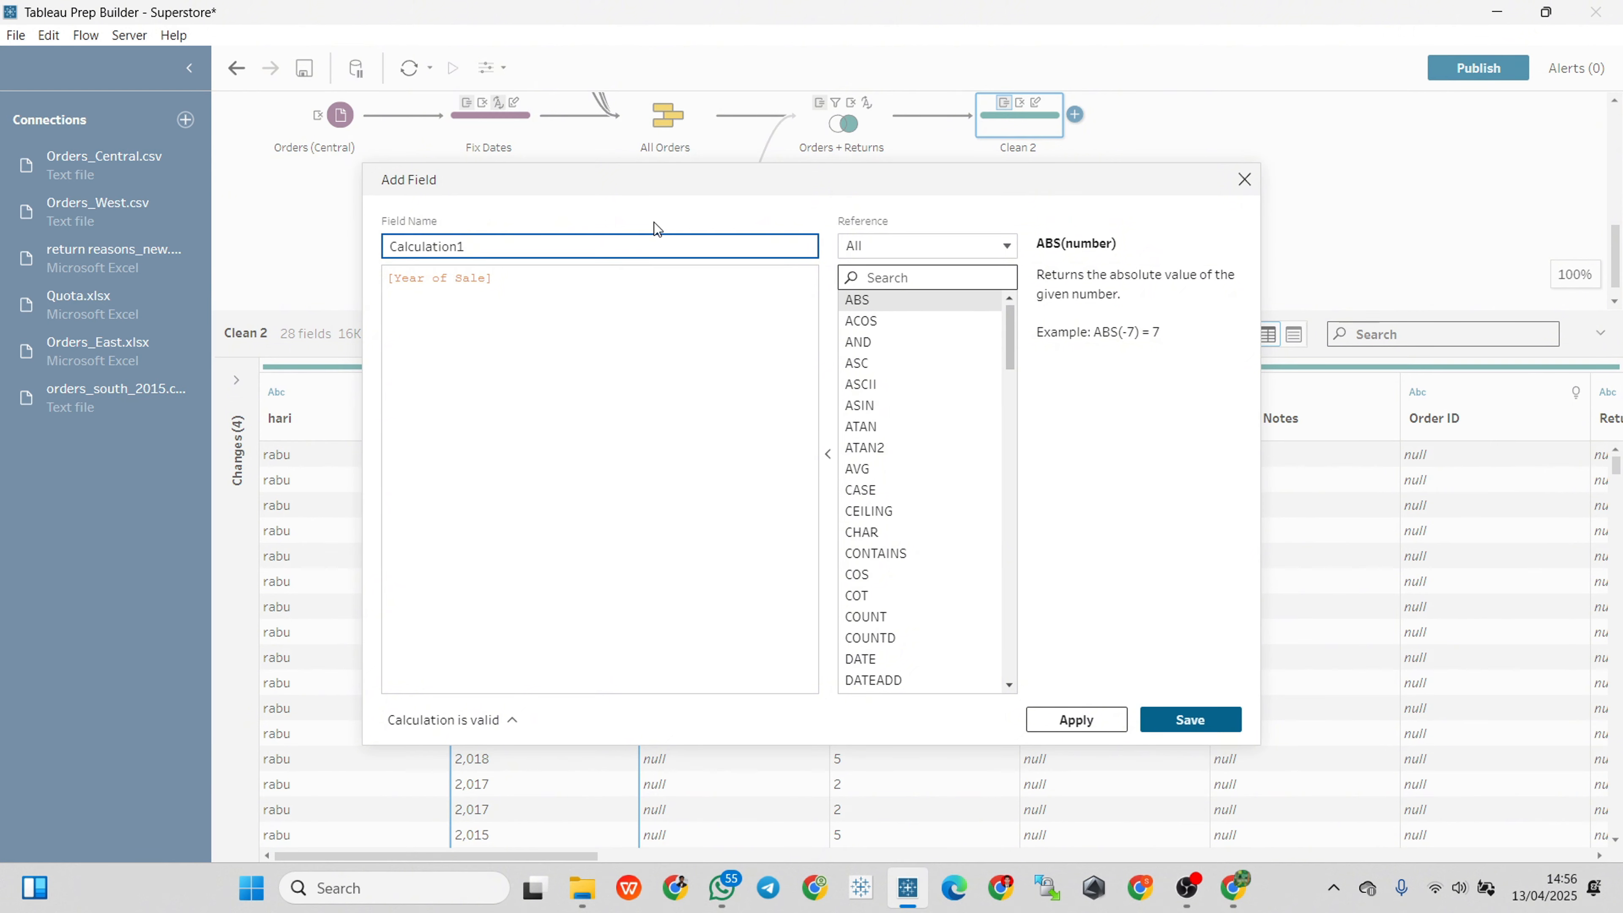
left_click_drag(650, 185, 935, 280)
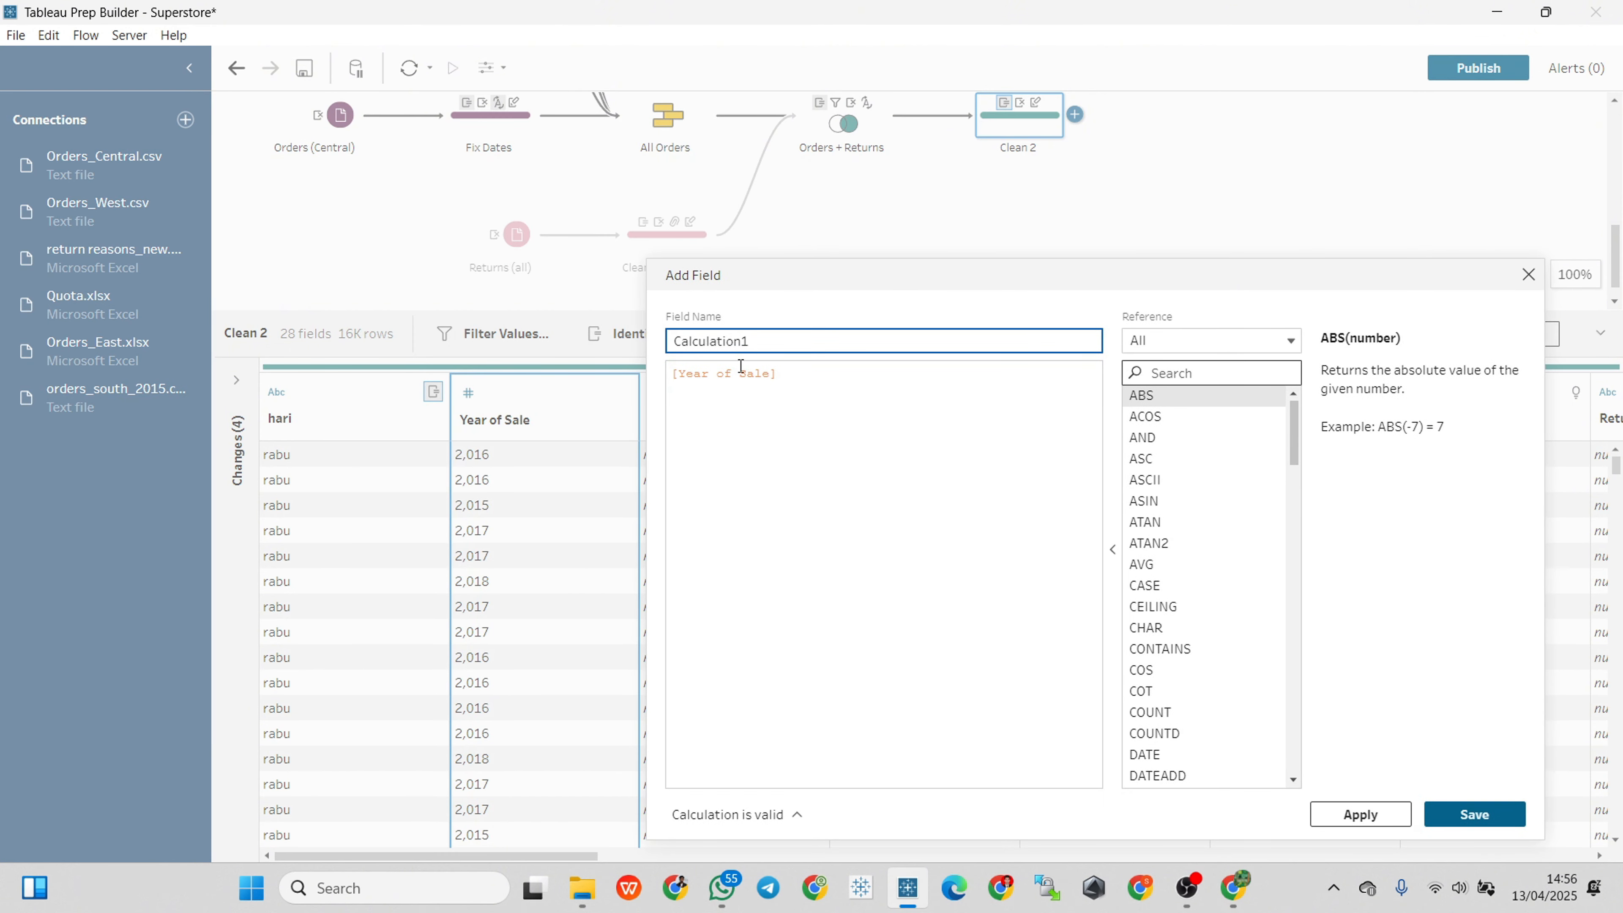
double_click(742, 340)
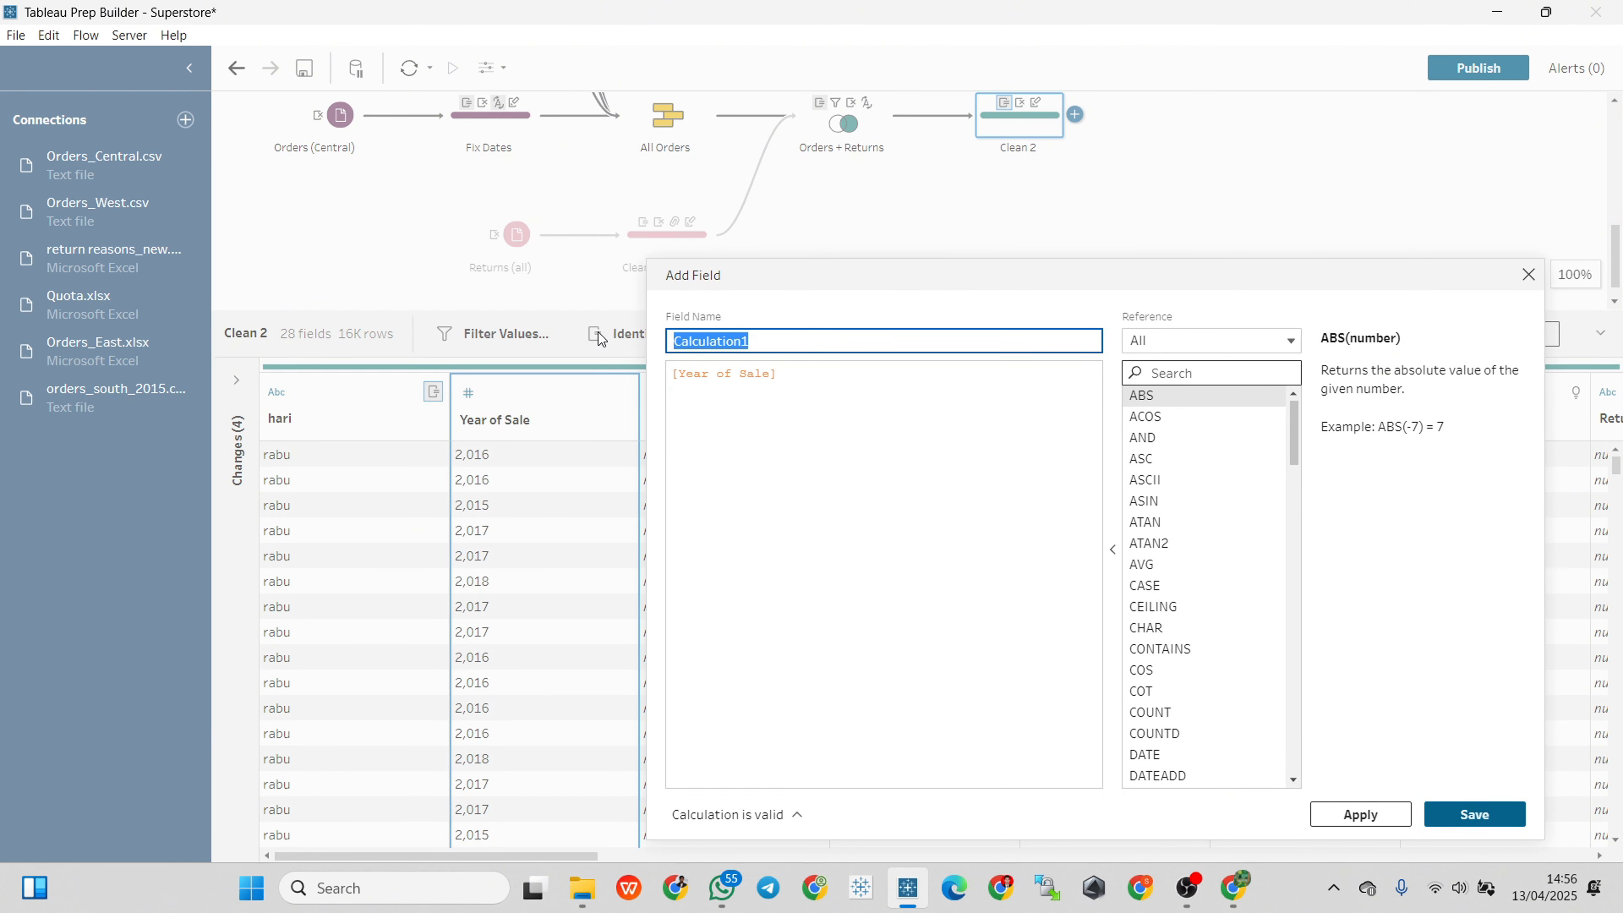
type("durasi")
left_click(674, 374)
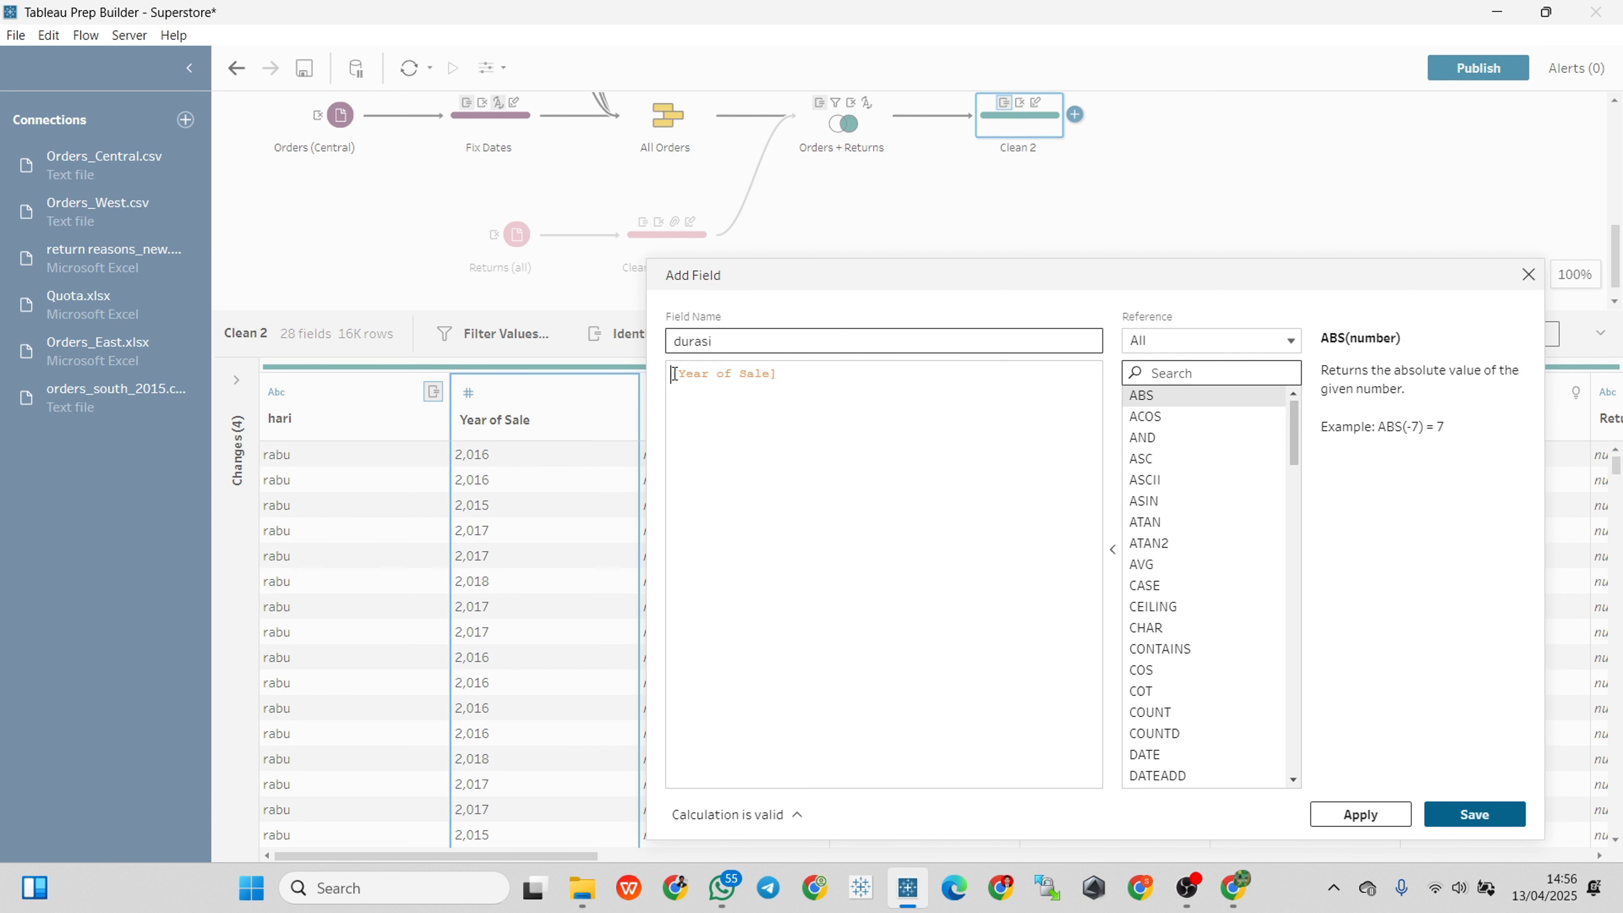
type("2025-")
left_click(1488, 817)
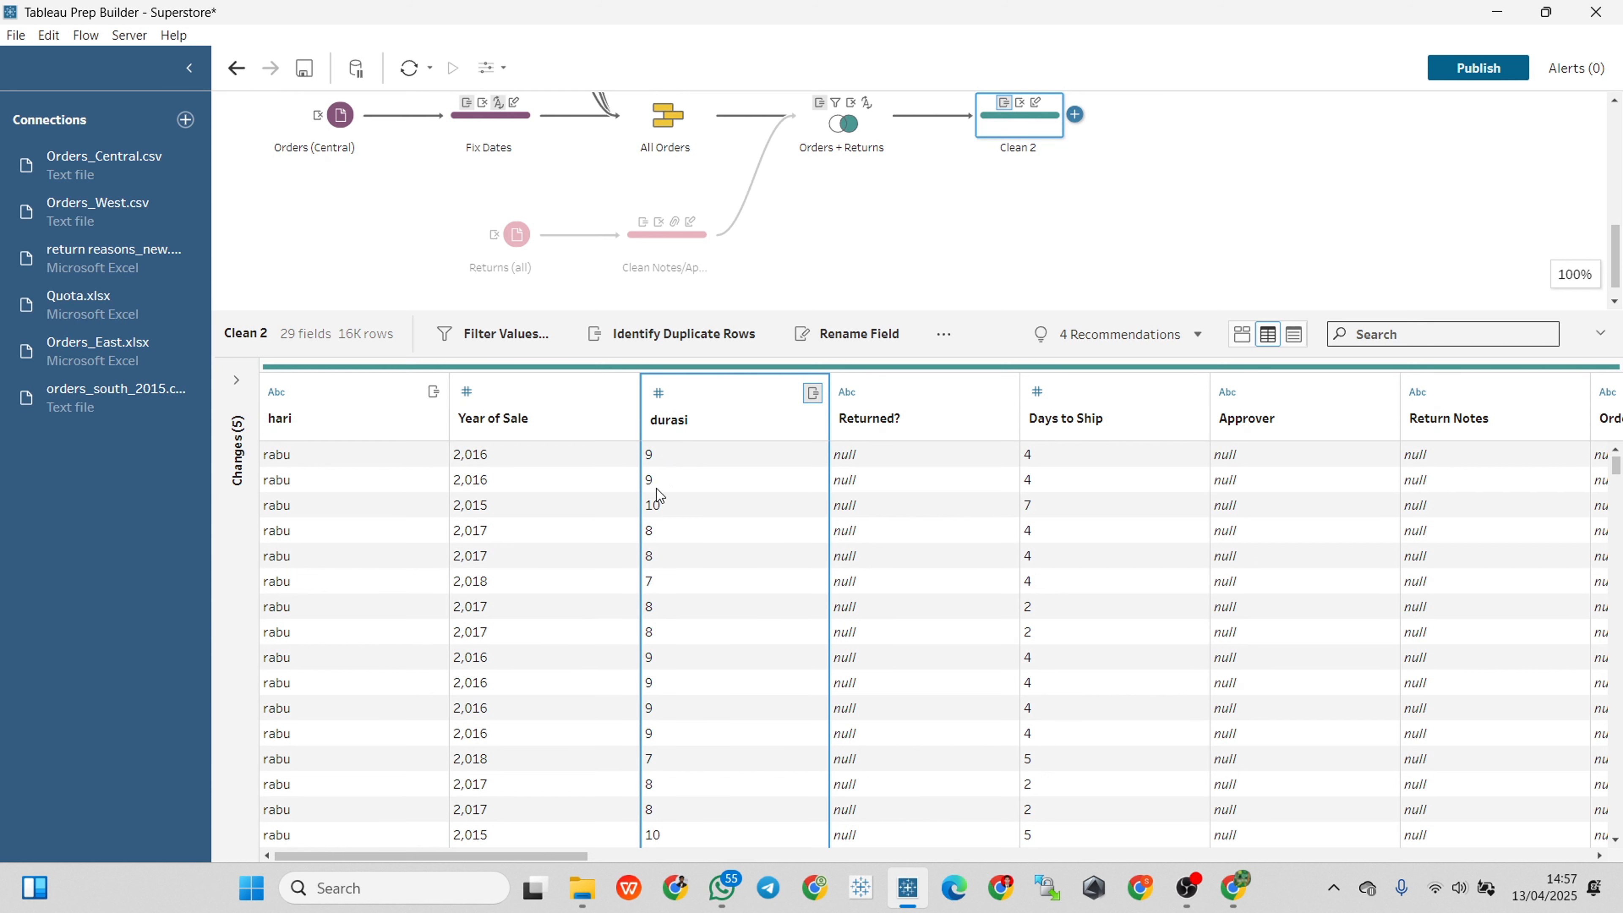
- Review the durasi values in the data grid, and examine the Region field's values in the profile view
scroll(676, 601, "down", 5)
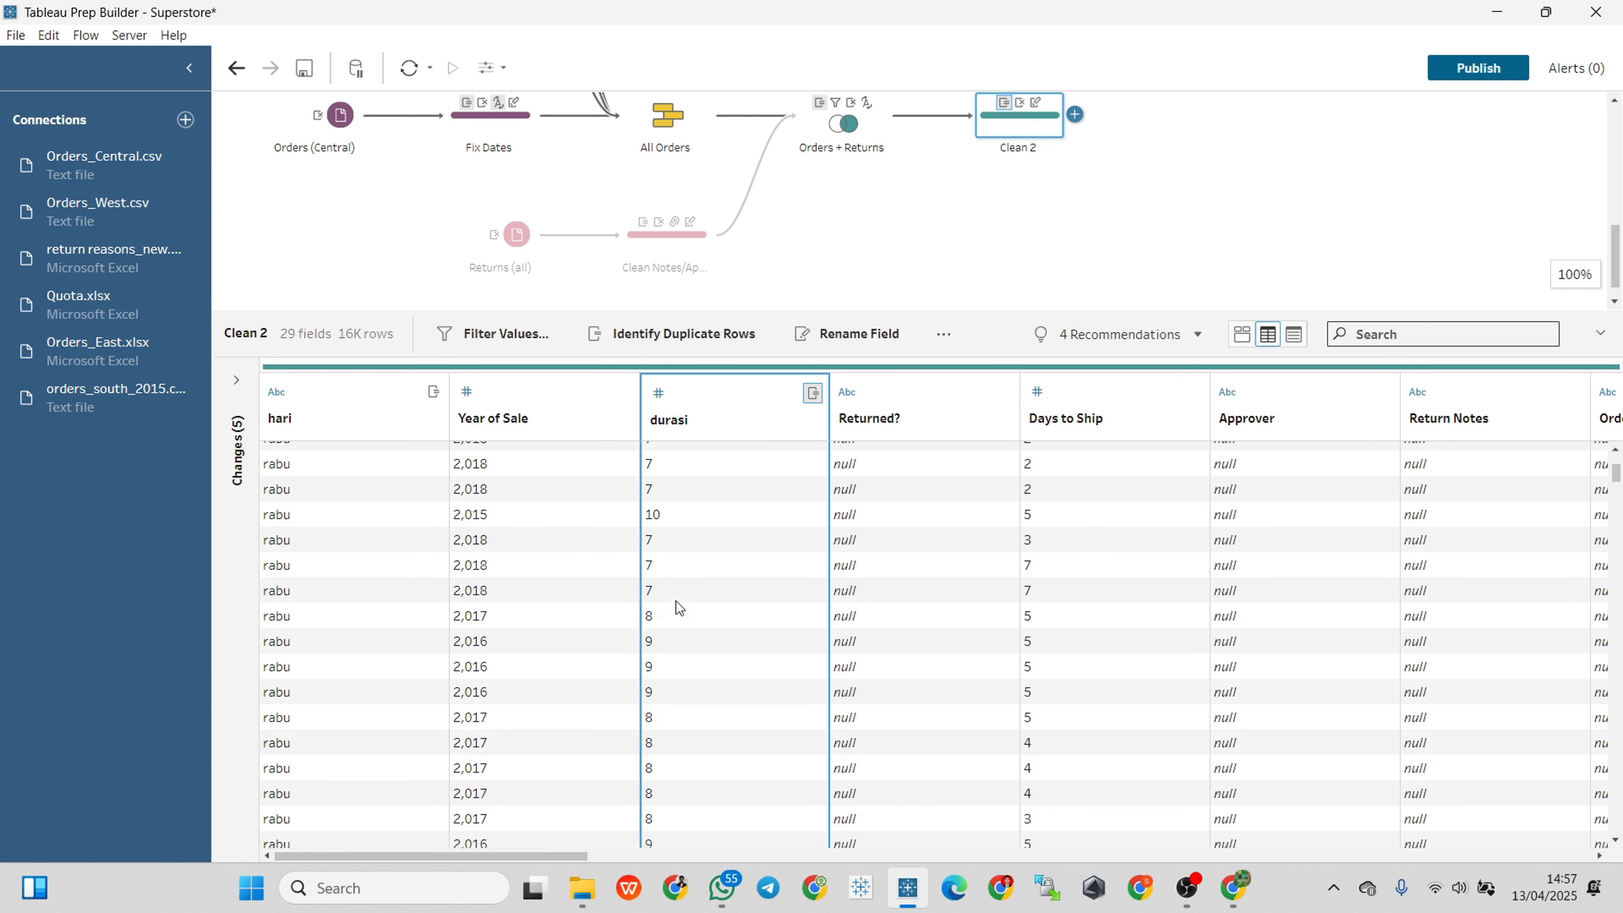
scroll(676, 601, "up", 5)
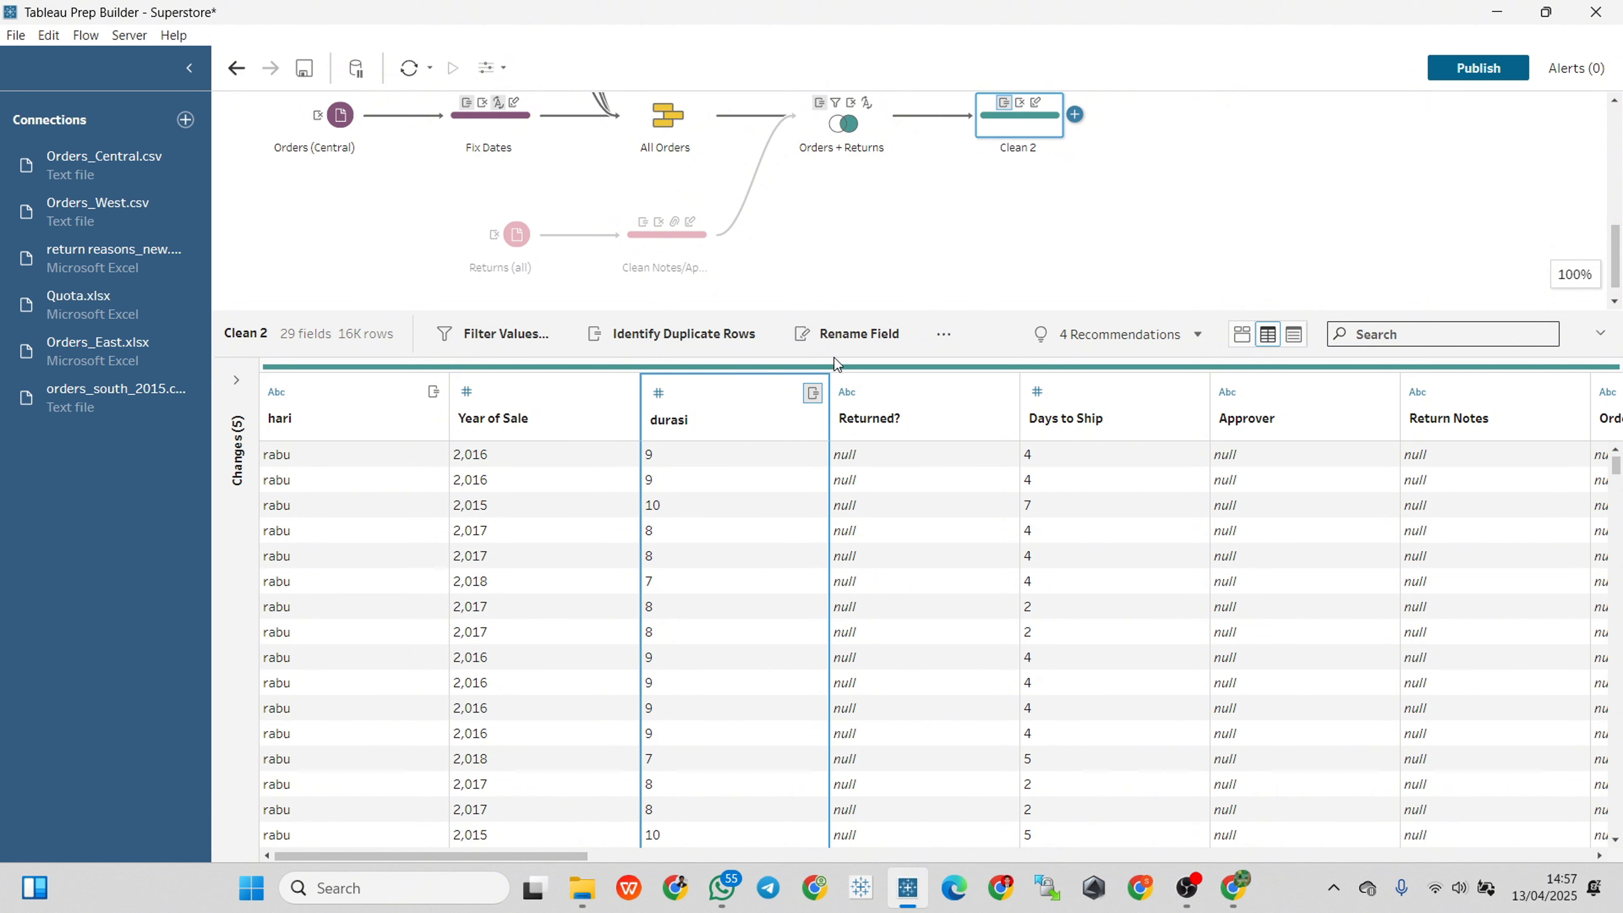
left_click(960, 335)
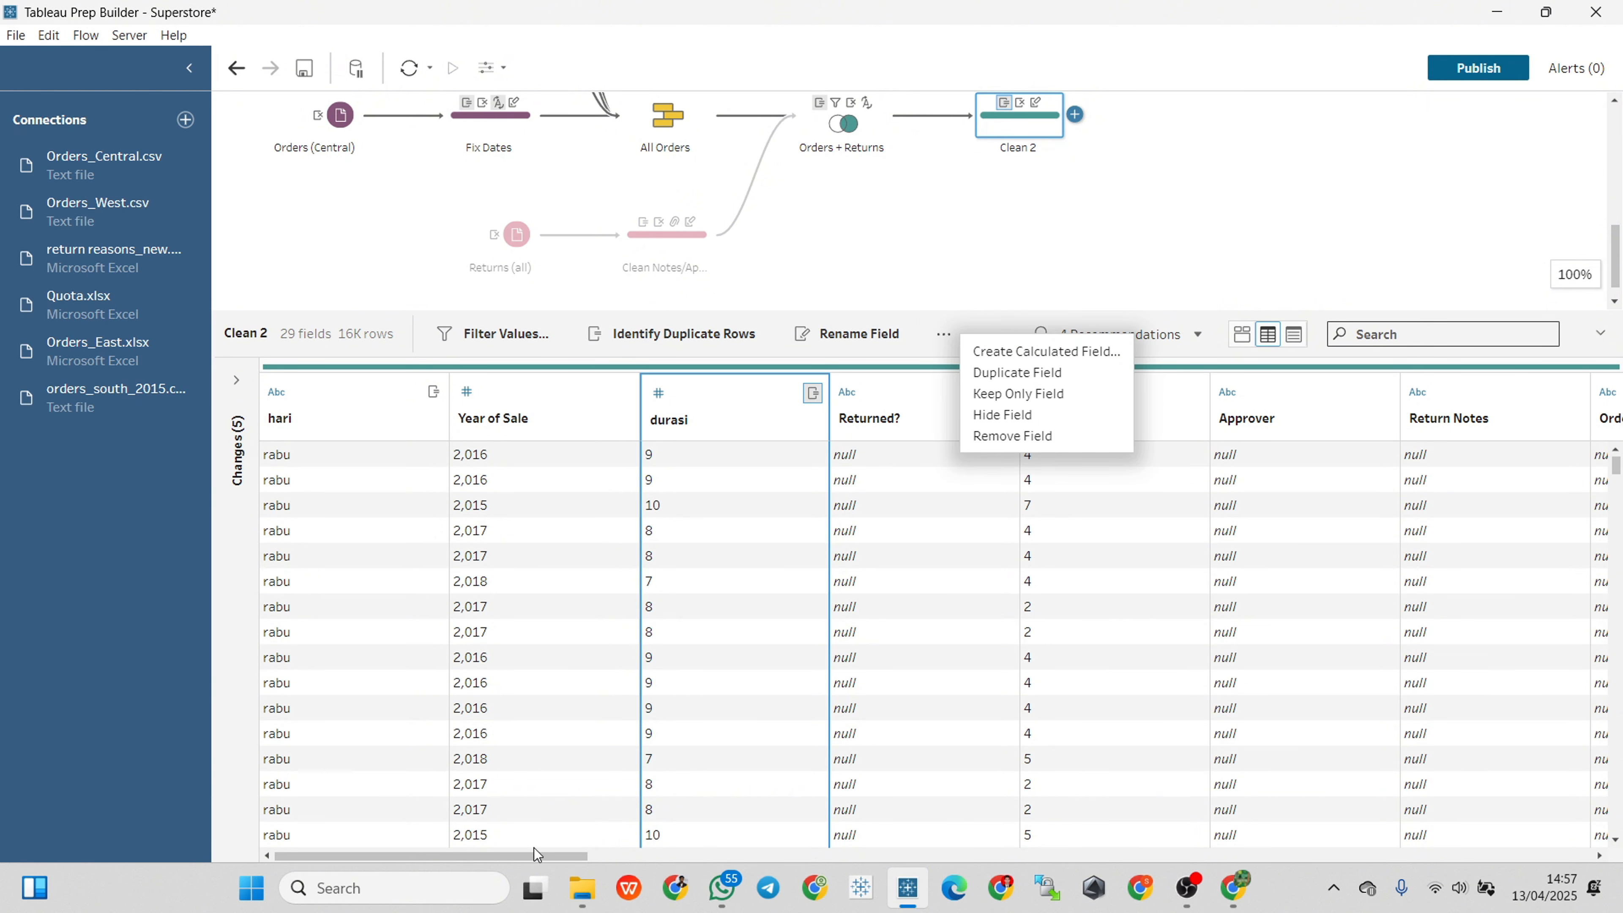
left_click_drag(529, 854, 1387, 826)
left_click(1242, 334)
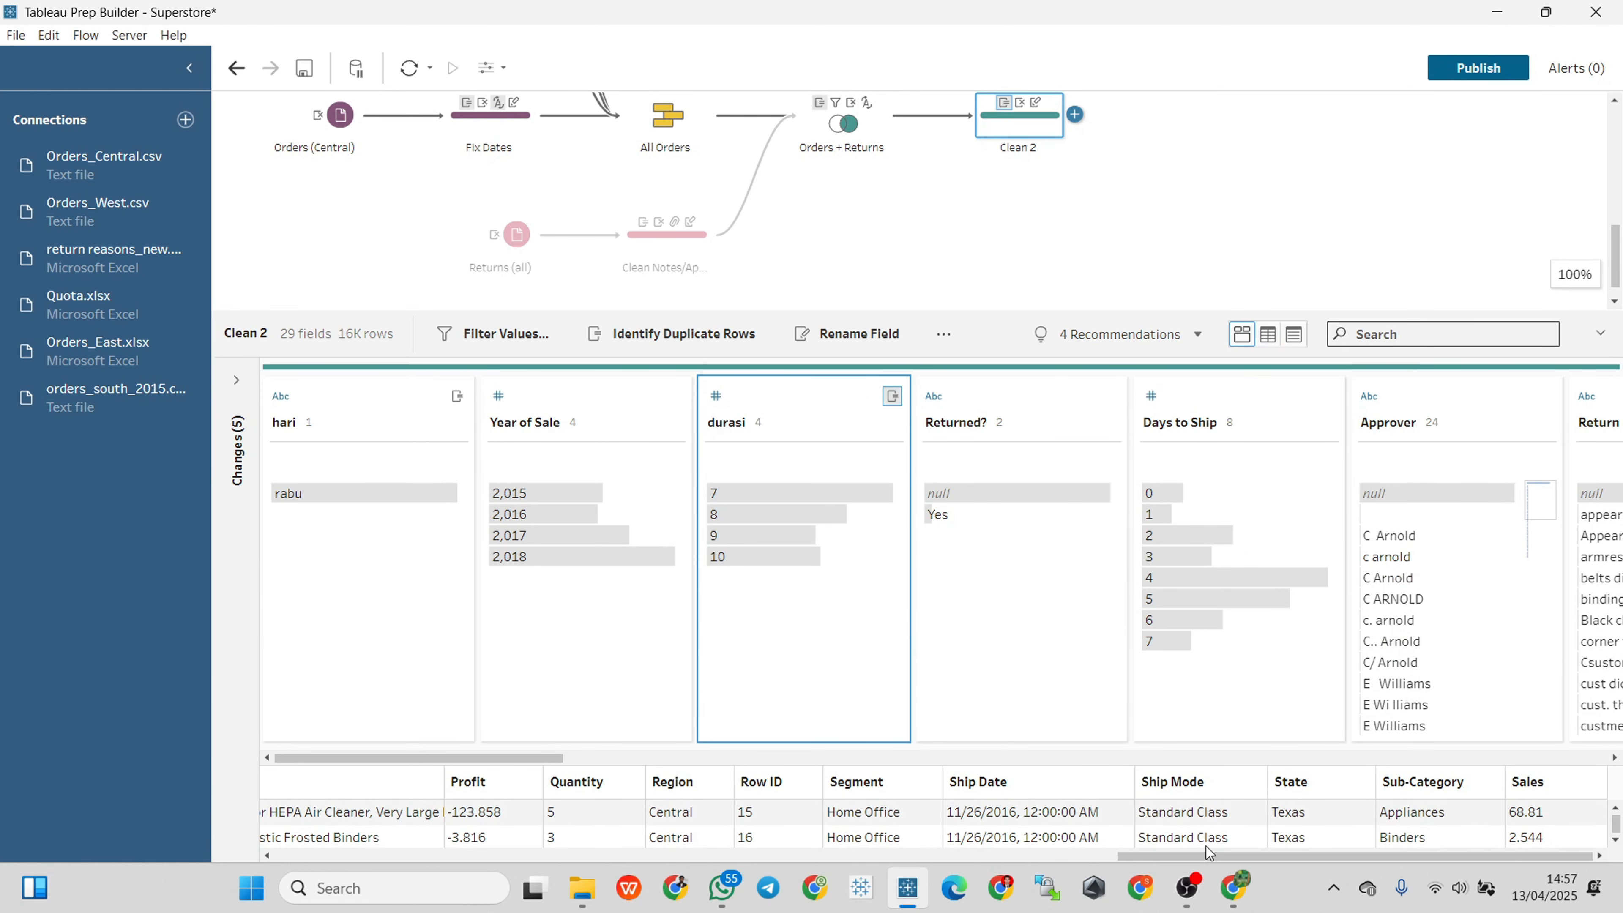
left_click_drag(1345, 860, 1239, 863)
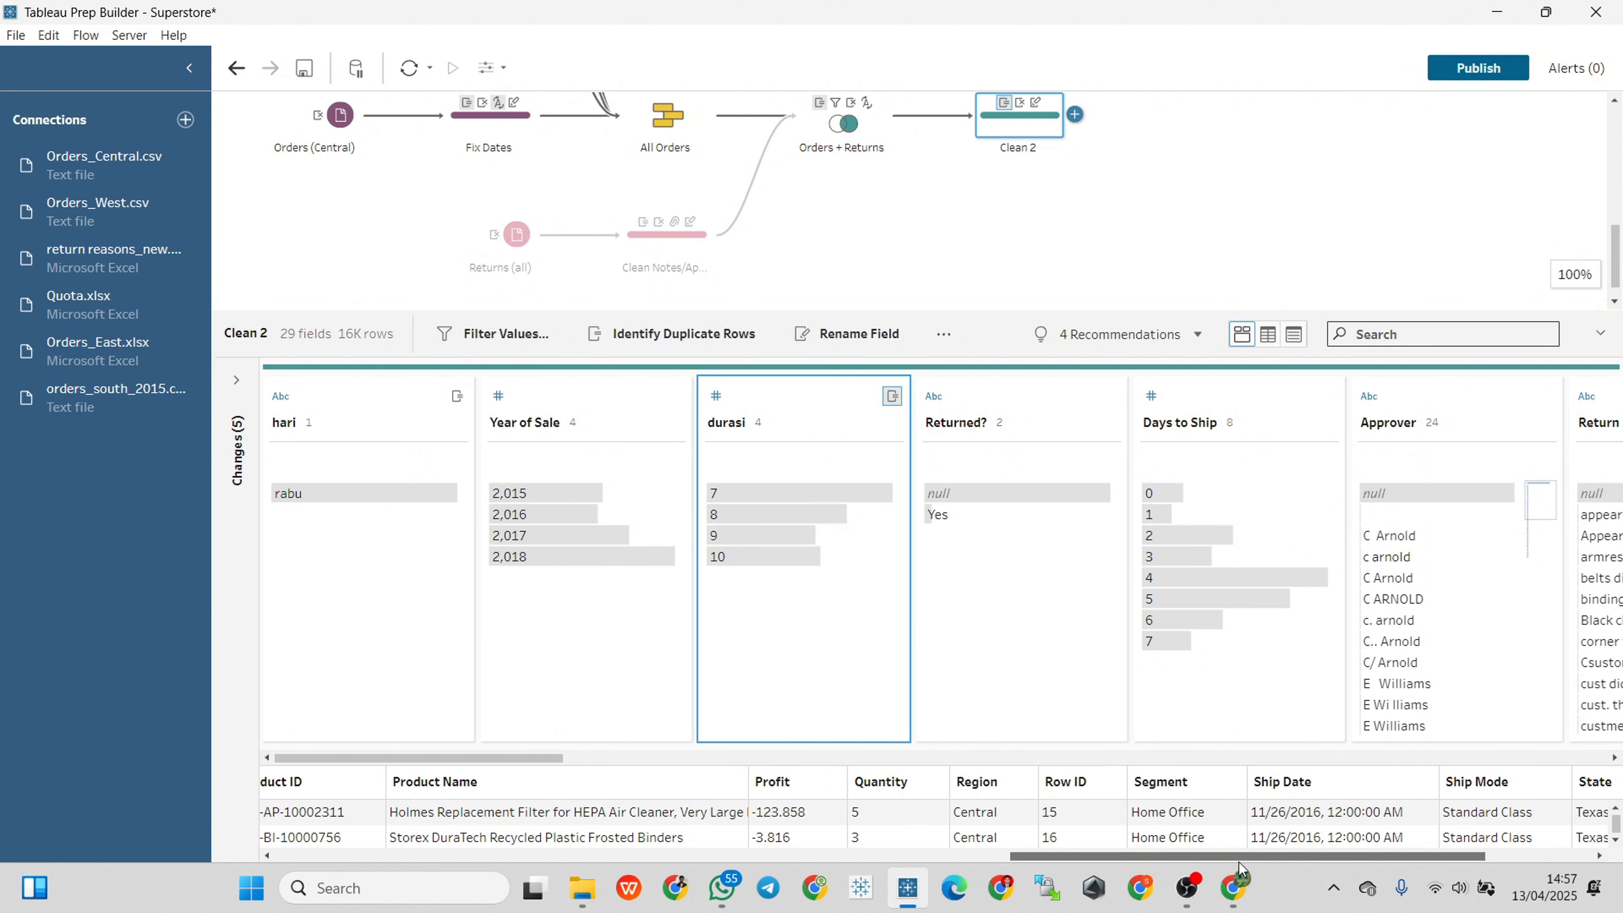
left_click_drag(487, 759, 1324, 734)
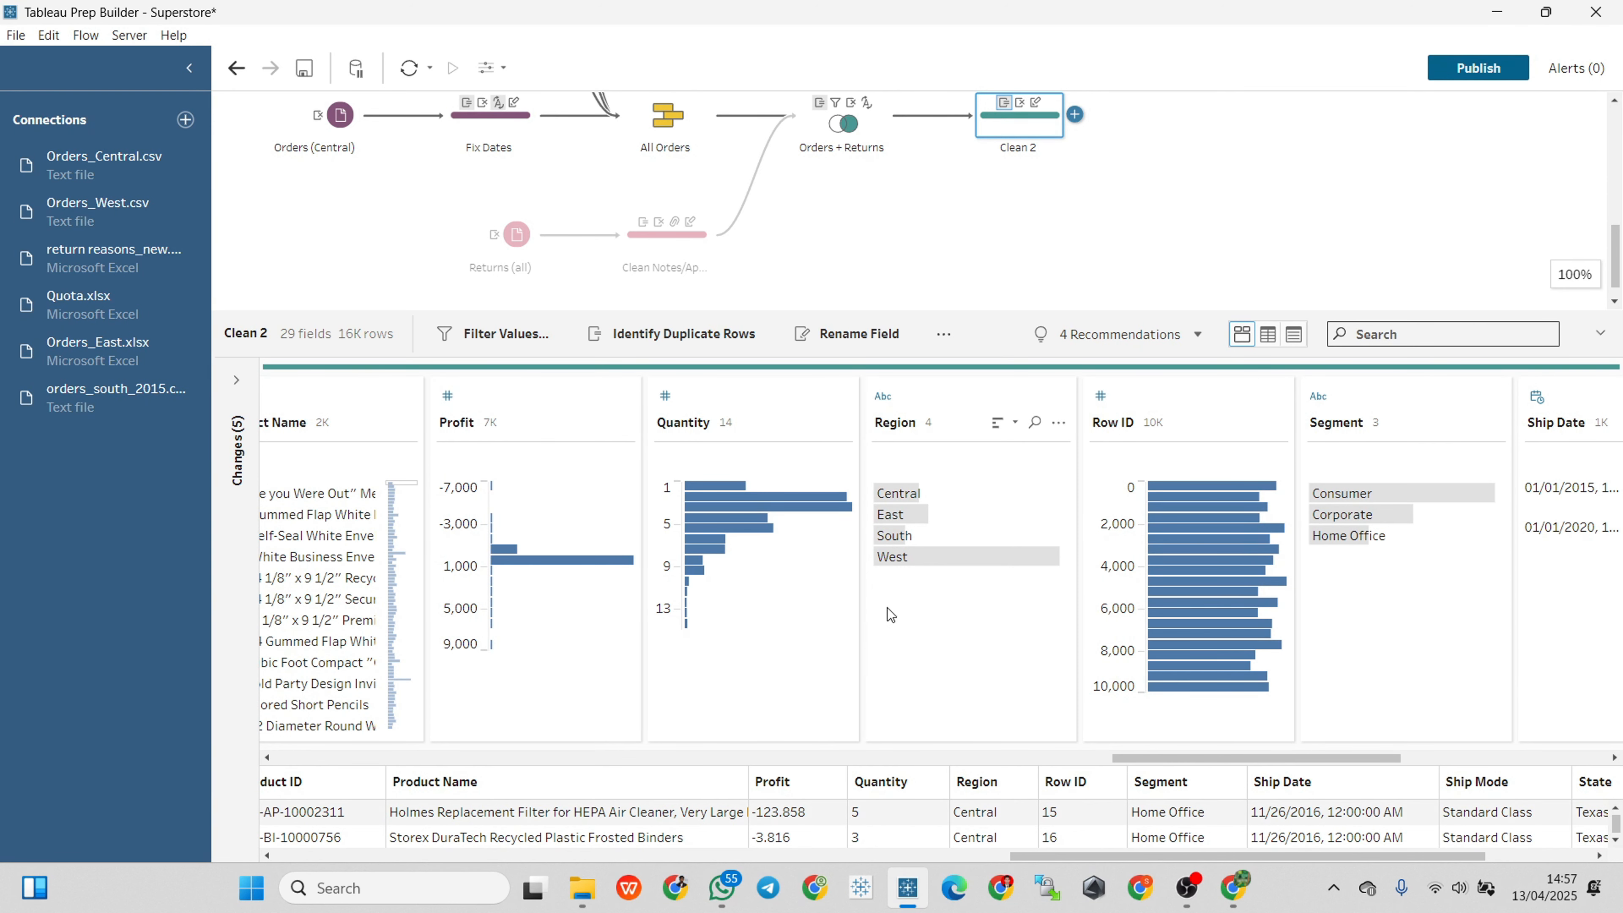
mouse_move(895, 495)
left_click(944, 334)
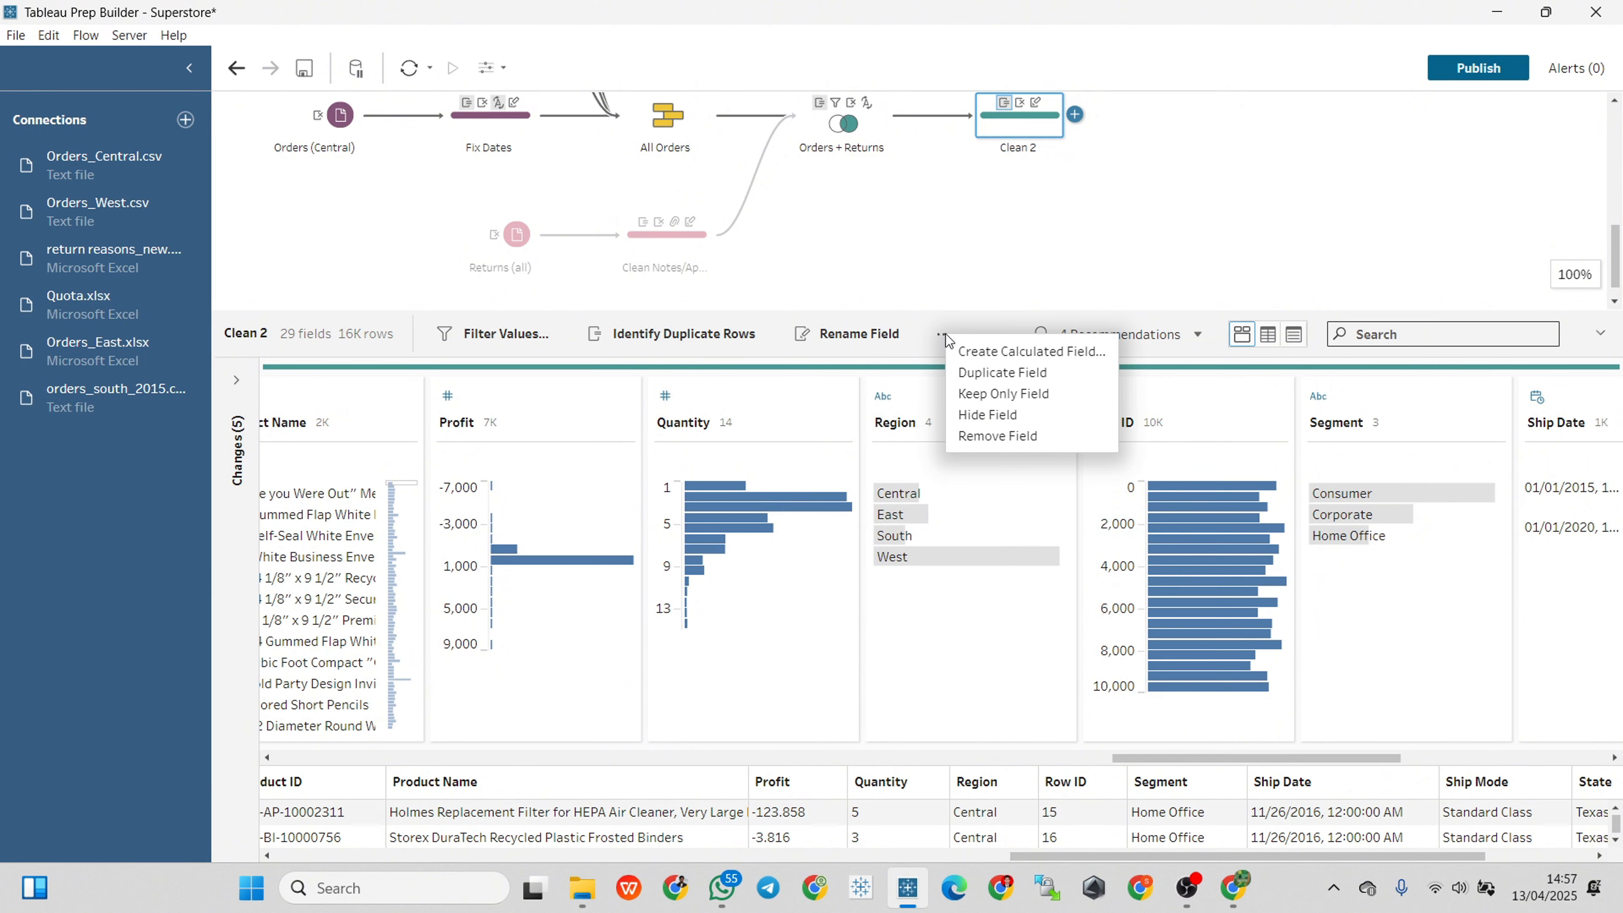
left_click(969, 352)
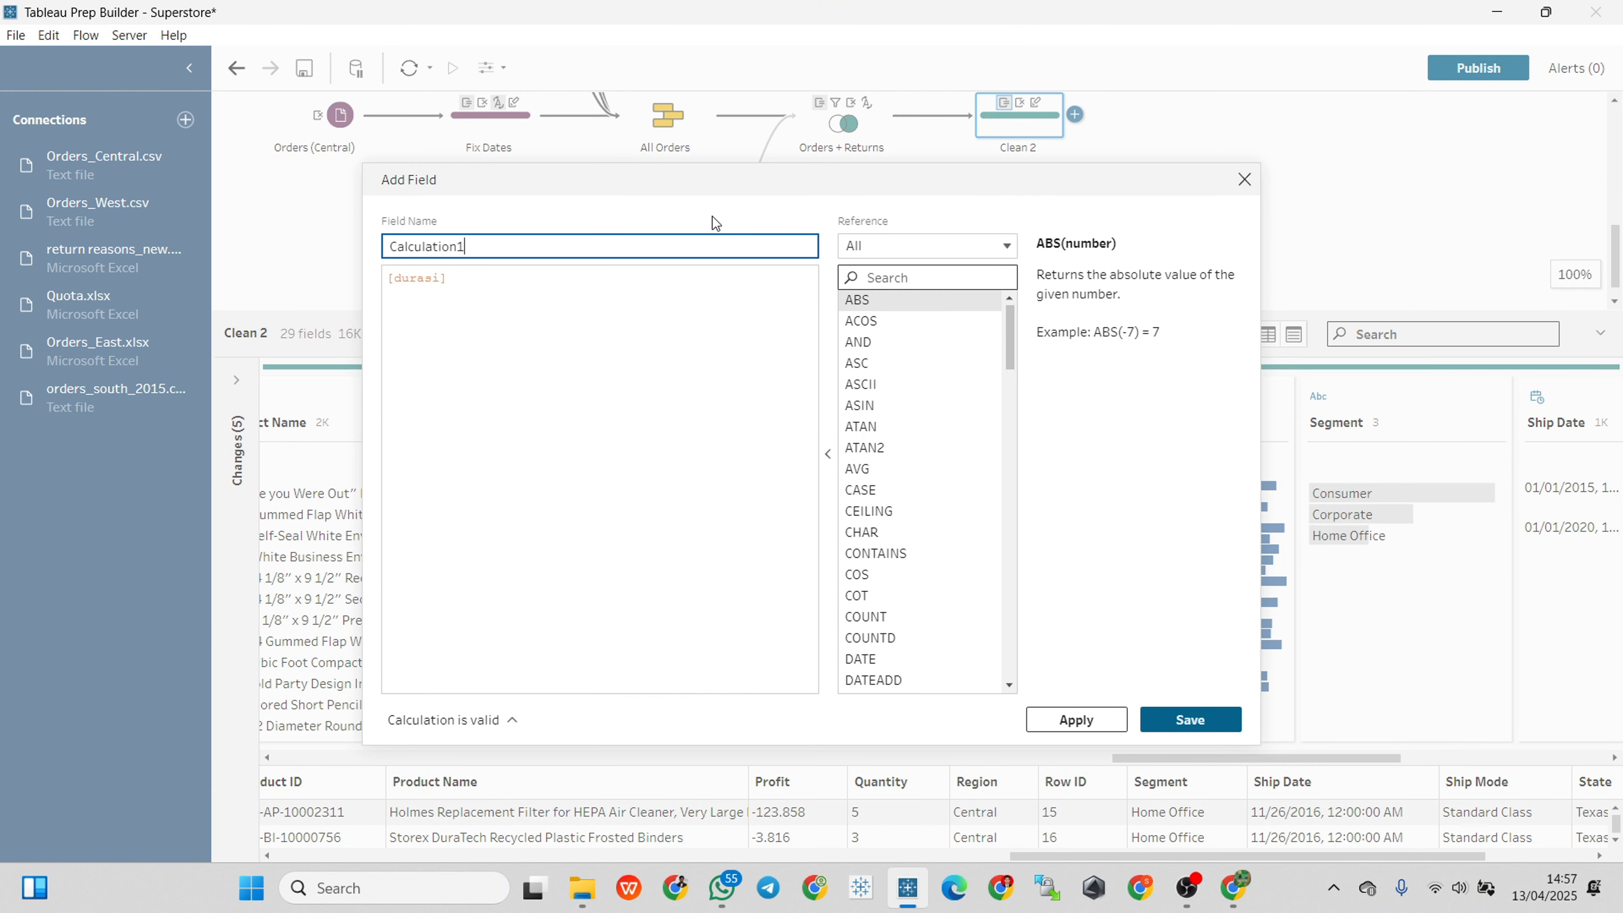
key("ctrl+a")
type("symbol")
left_click_drag(654, 187, 576, 307)
left_click(1162, 298)
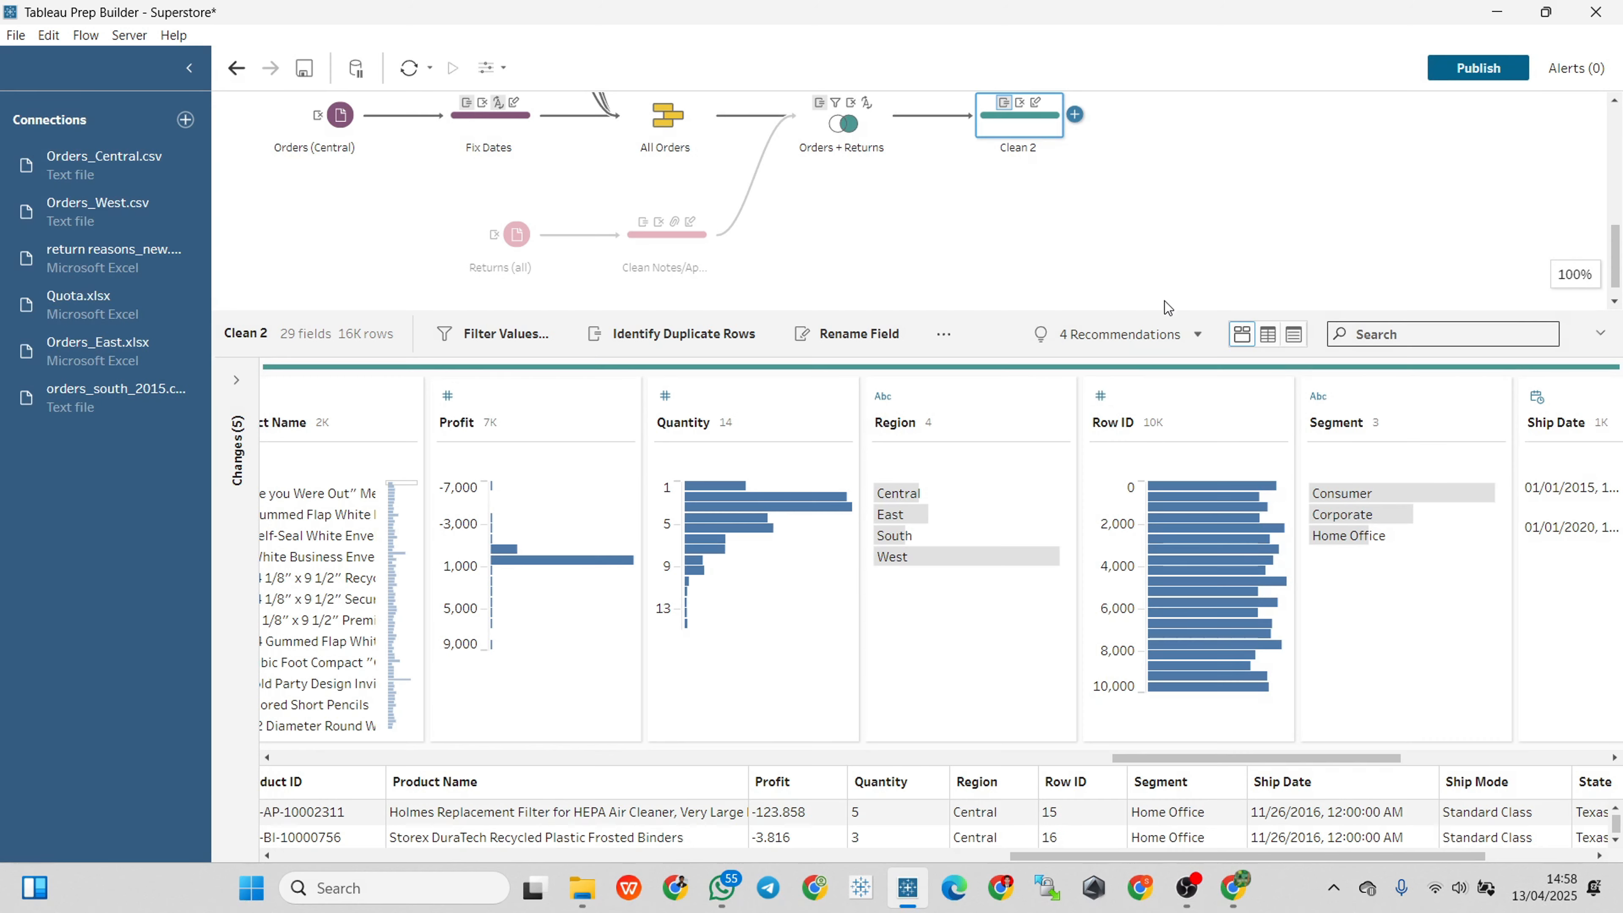
- Start a new calculated field named symbol in Clean 2, and move its editor clear of the Region values
left_click_drag(1143, 761, 1073, 760)
left_click(942, 336)
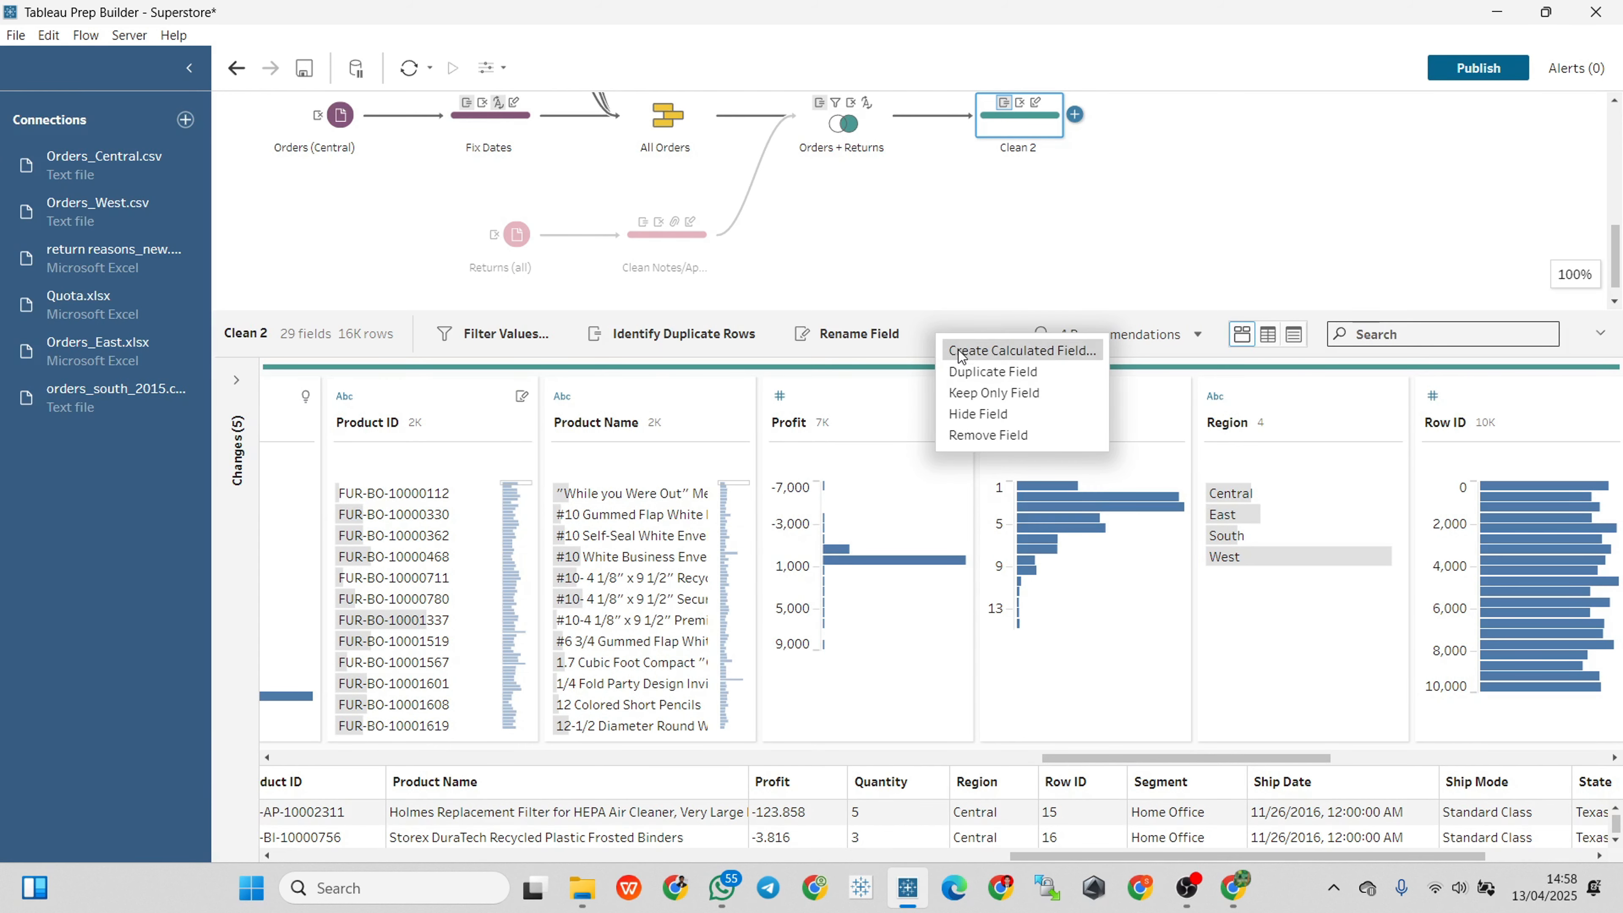
left_click(996, 350)
double_click(600, 250)
type("symbo")
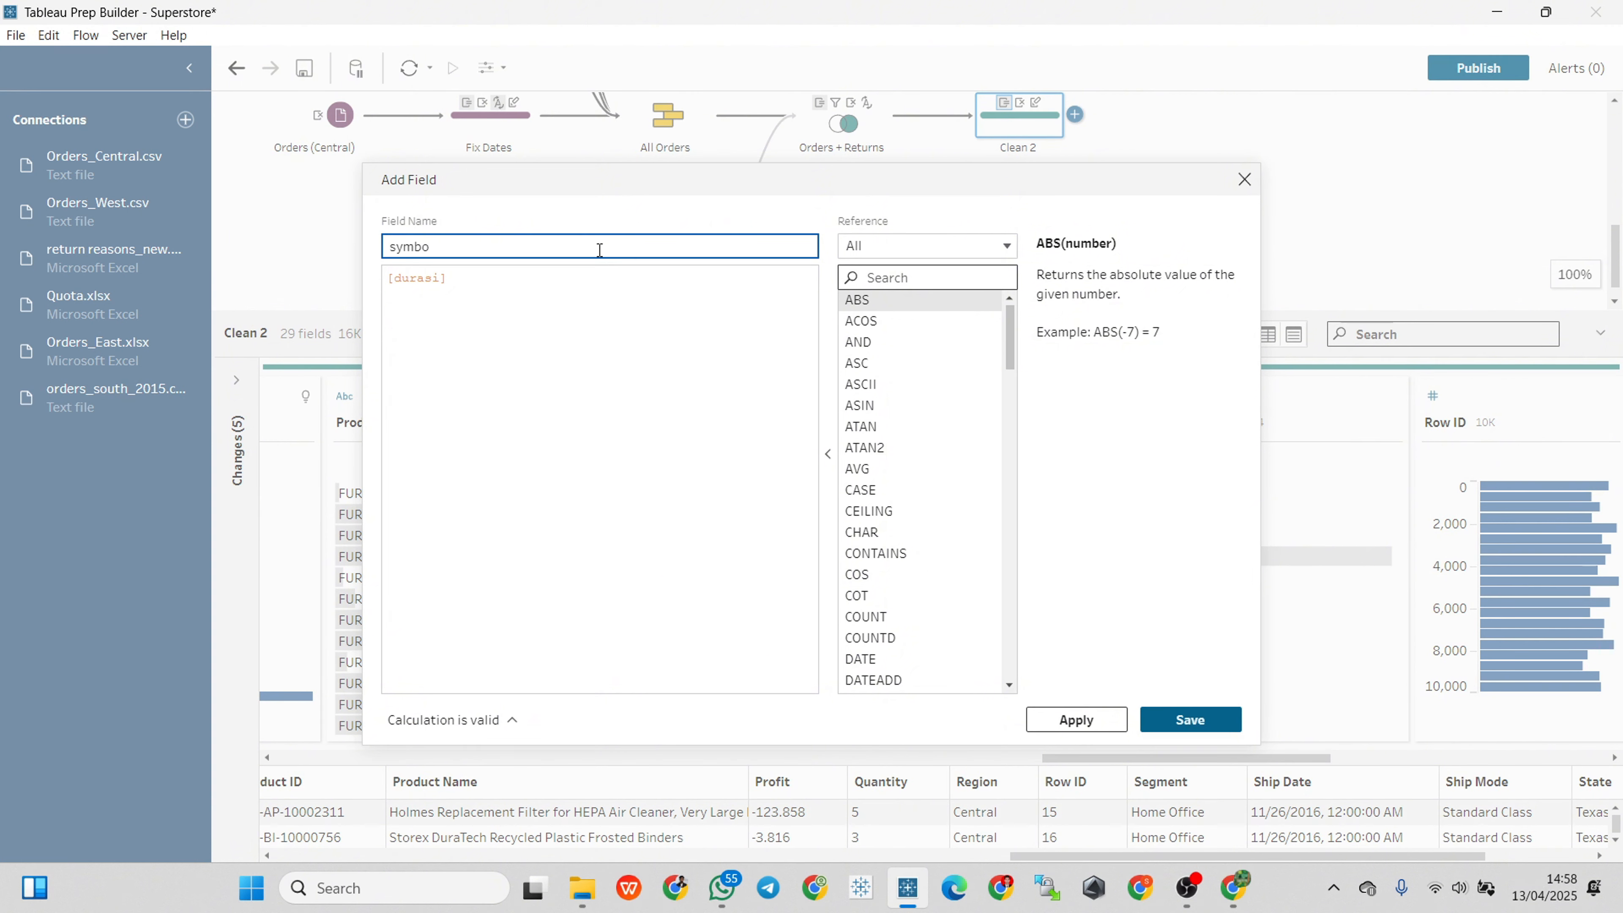
type("l")
key("Tab")
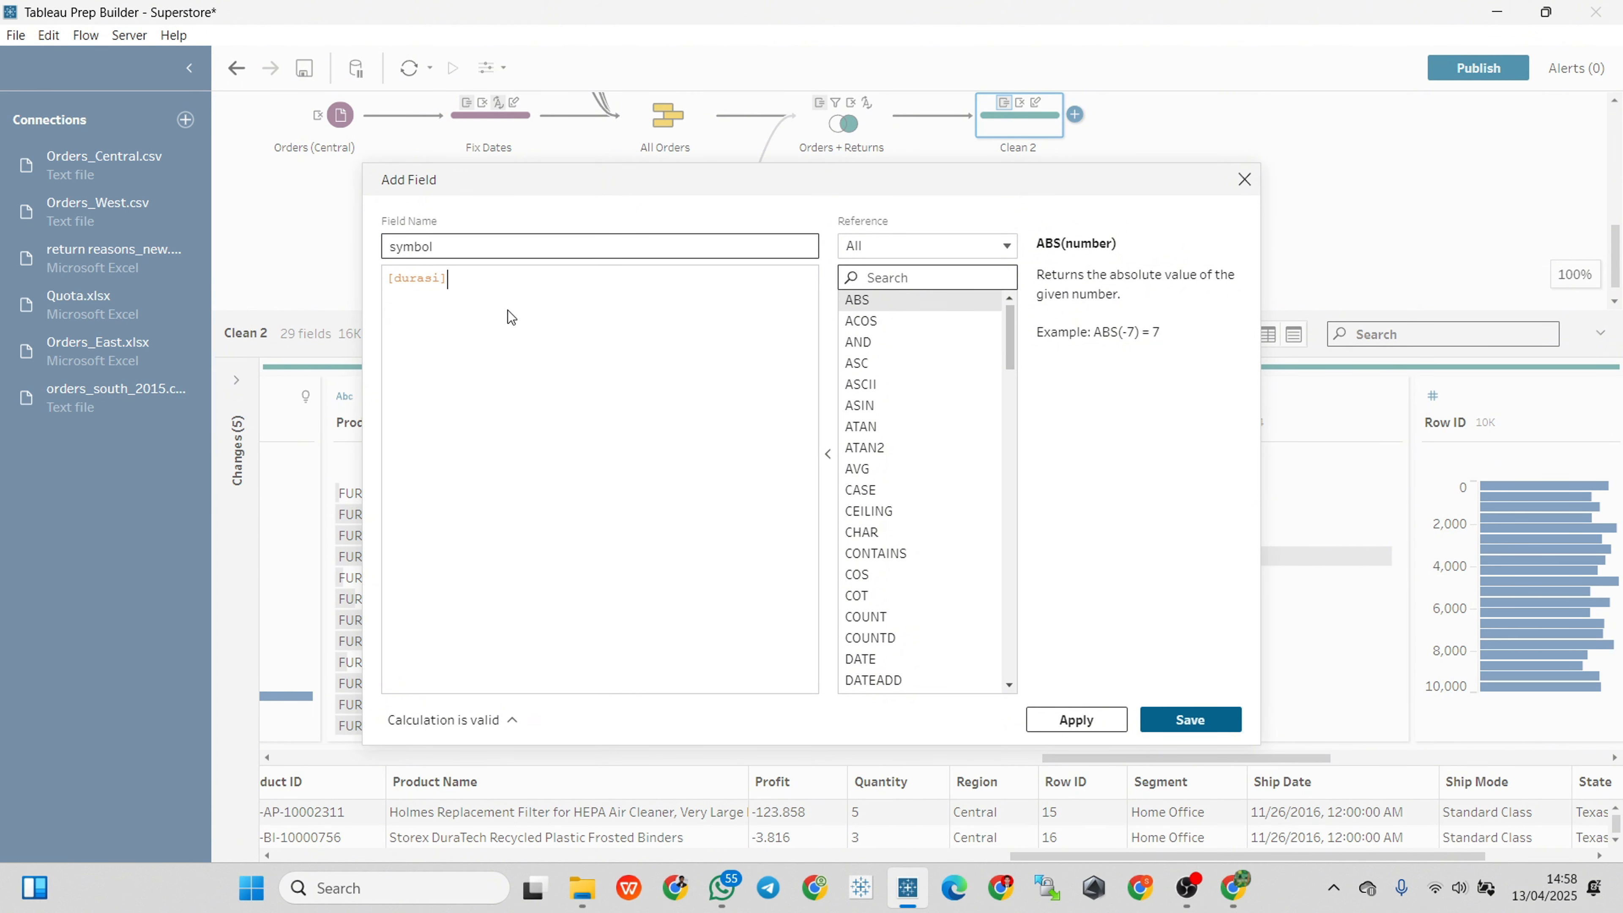
left_click_drag(504, 283, 321, 287)
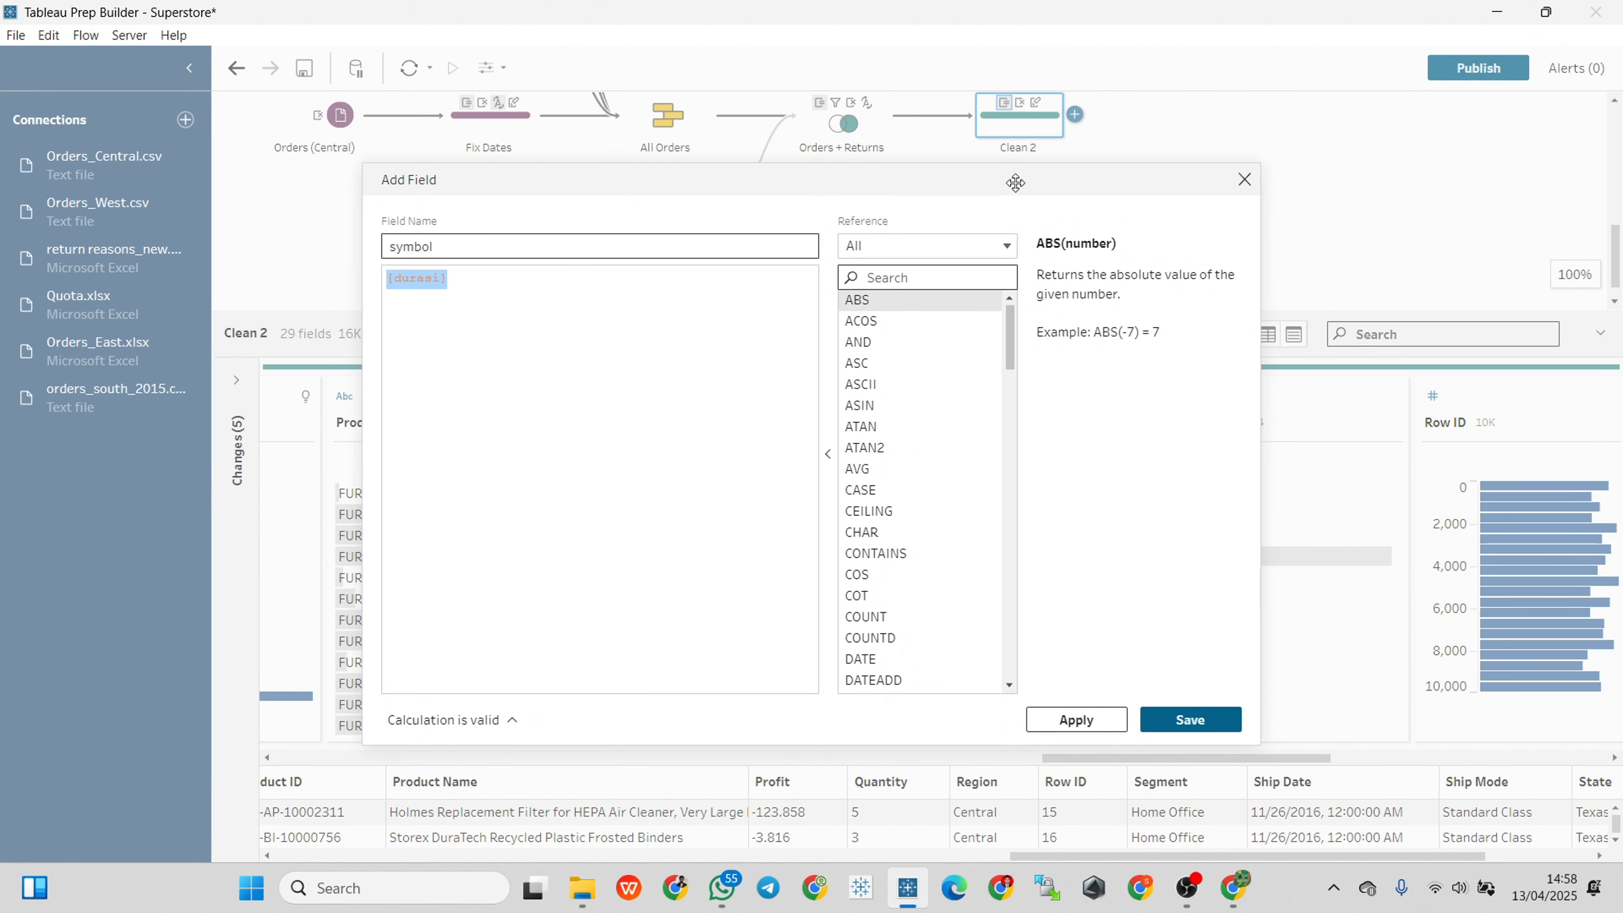
left_click_drag(978, 191, 800, 200)
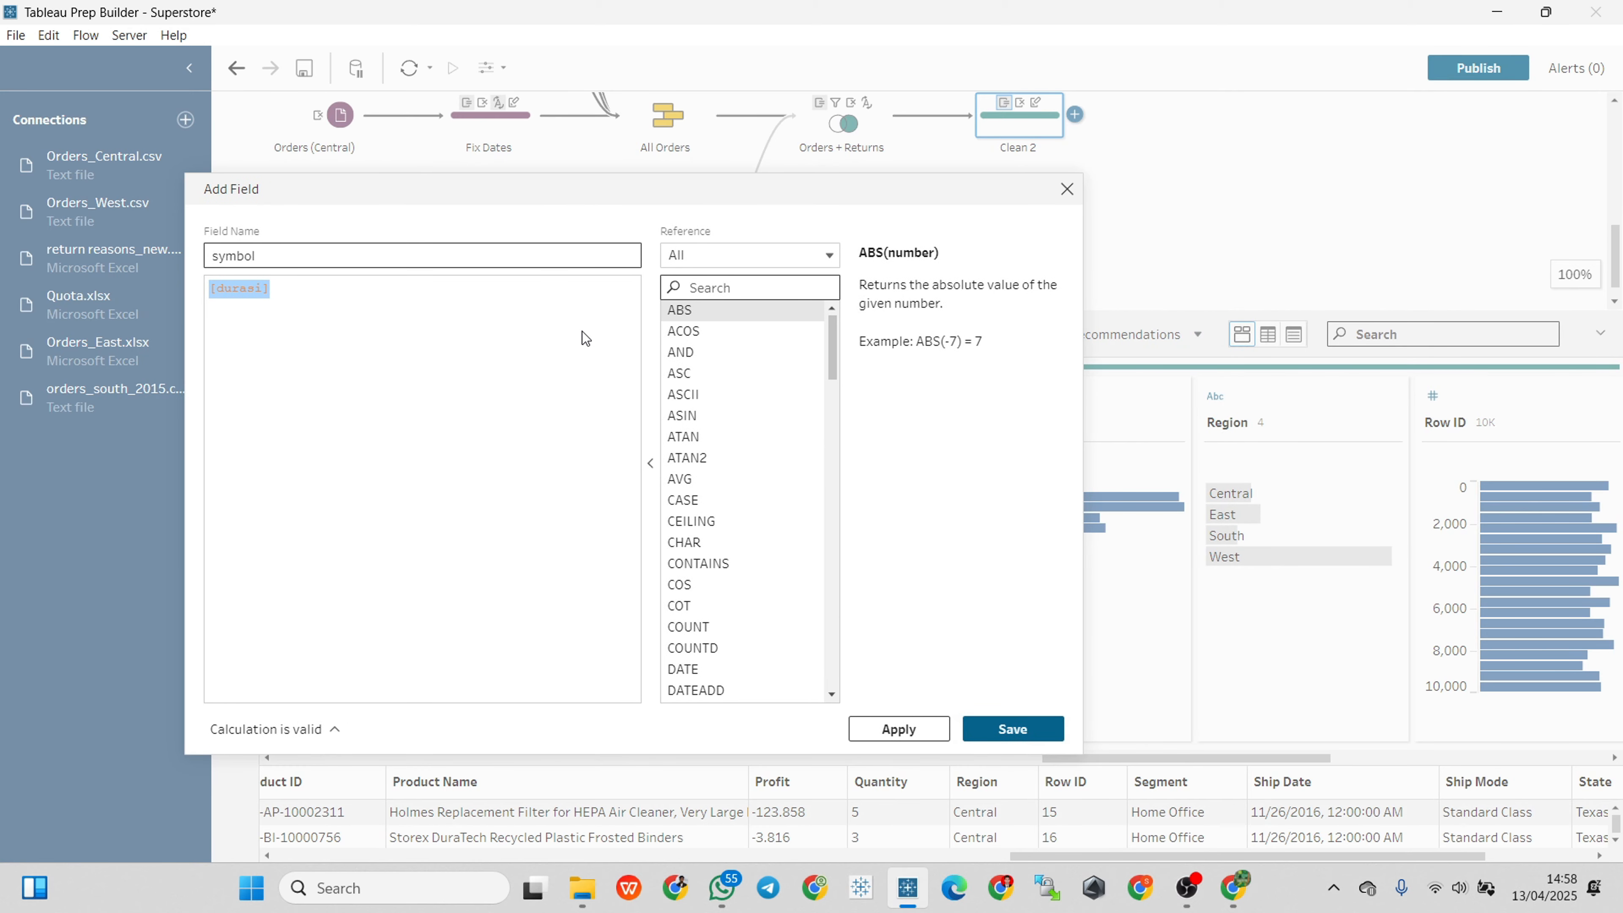
- Replace the symbol field's default formula with the condition IF [Region]="Central" THEN "C"
type("IF")
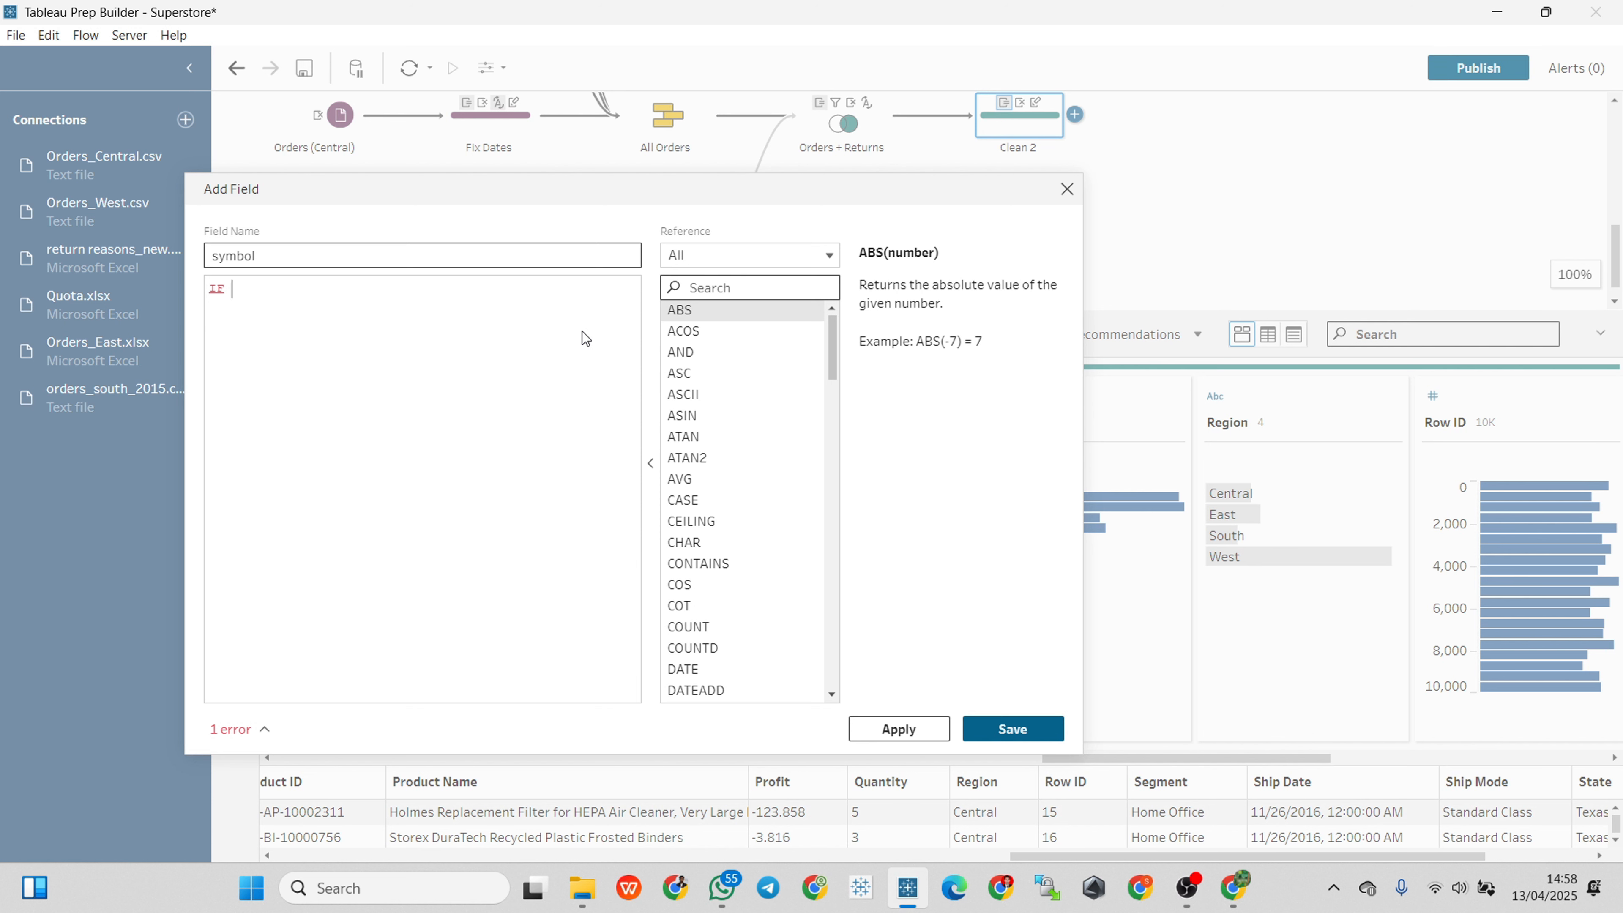
type(" [")
key("Return")
type("=\"Centr")
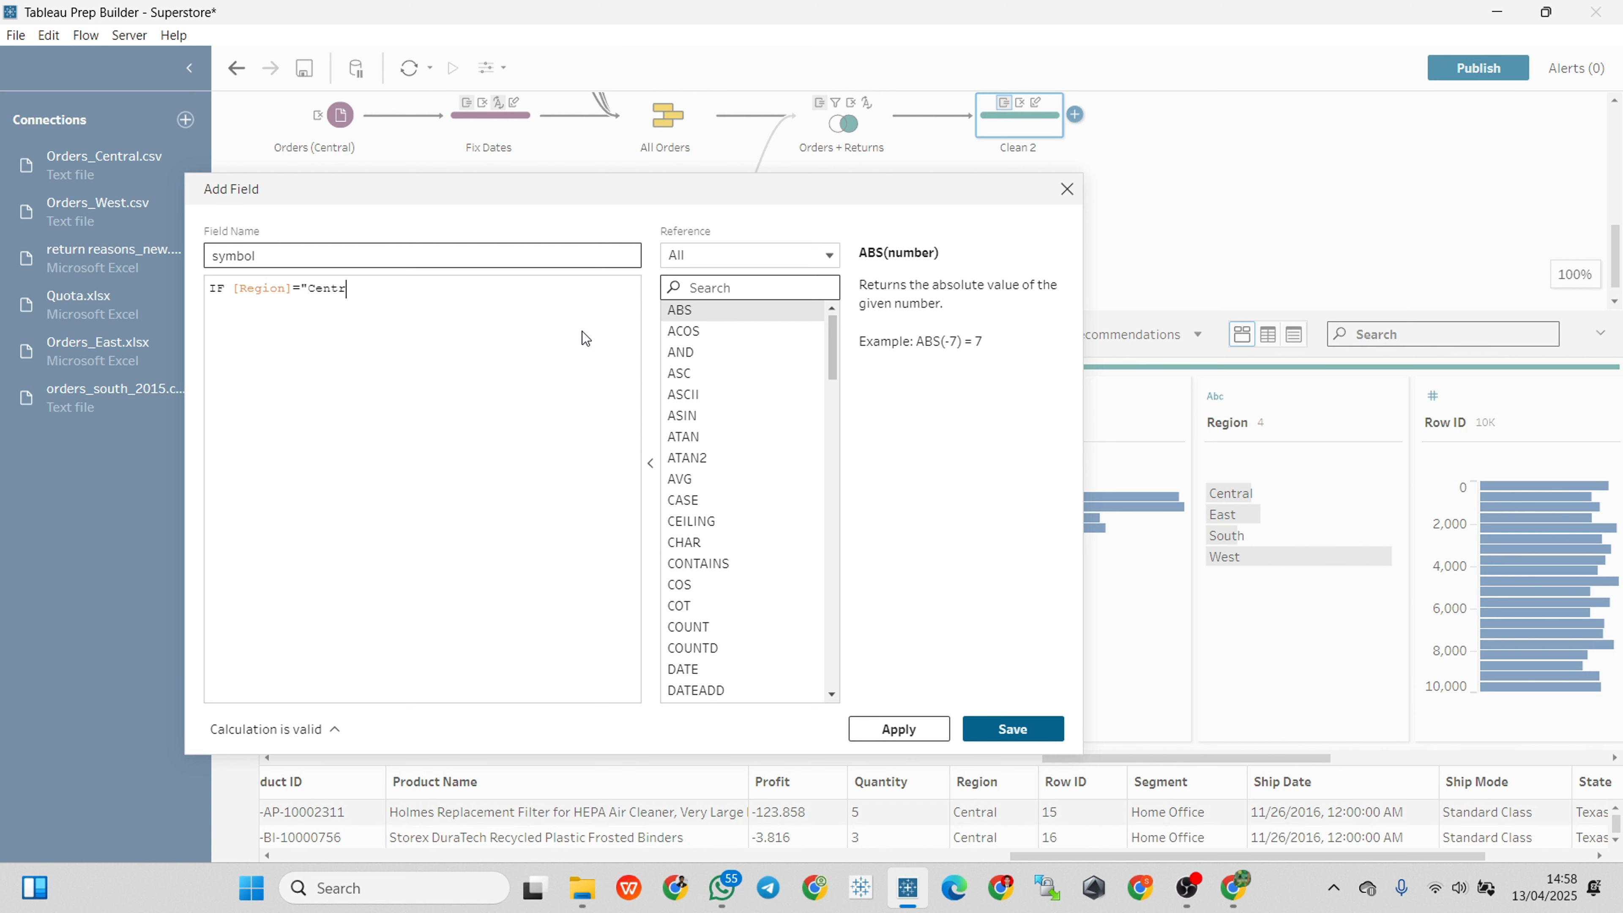
type("al\" TEHN")
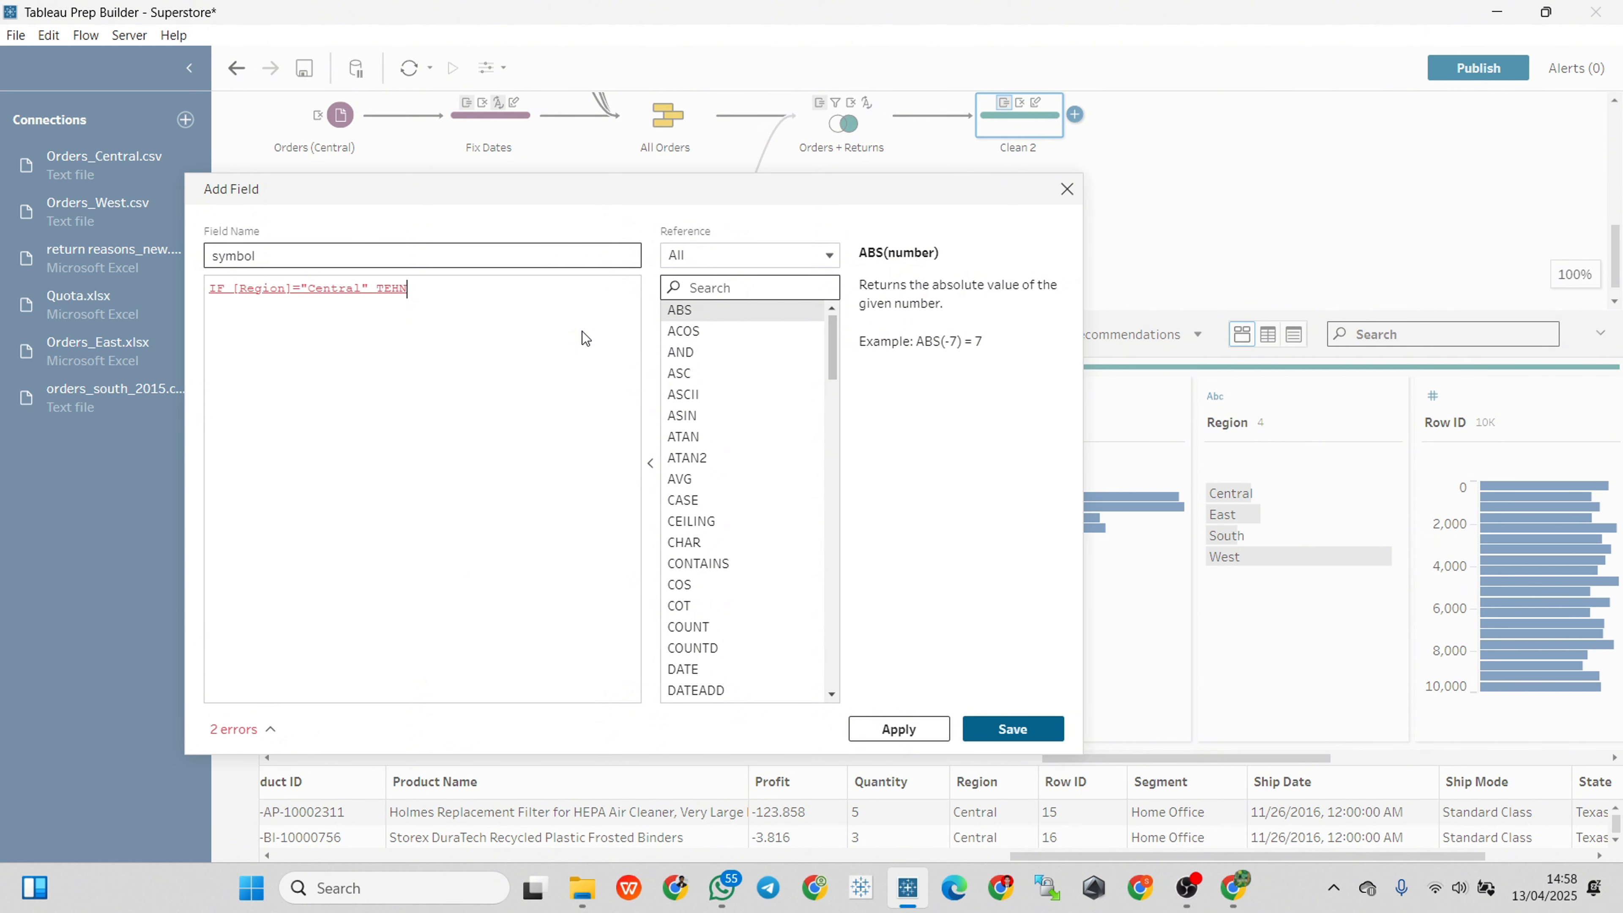
key("BackSpace")
key("BackSpace")
key("BackSpace")
type("HE")
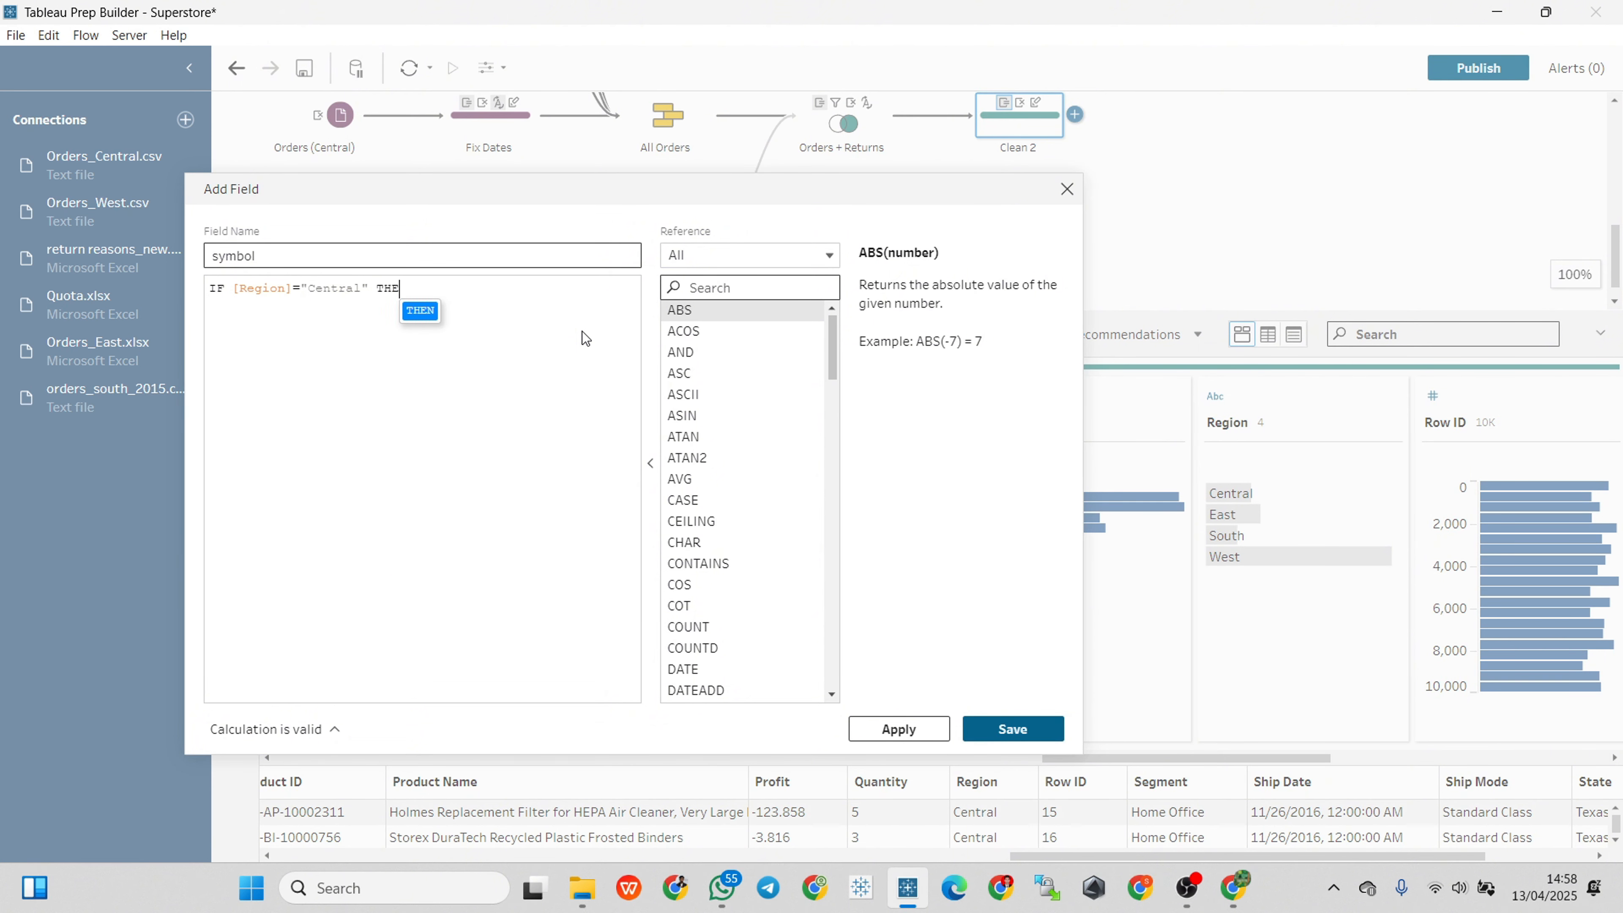
type("N \"")
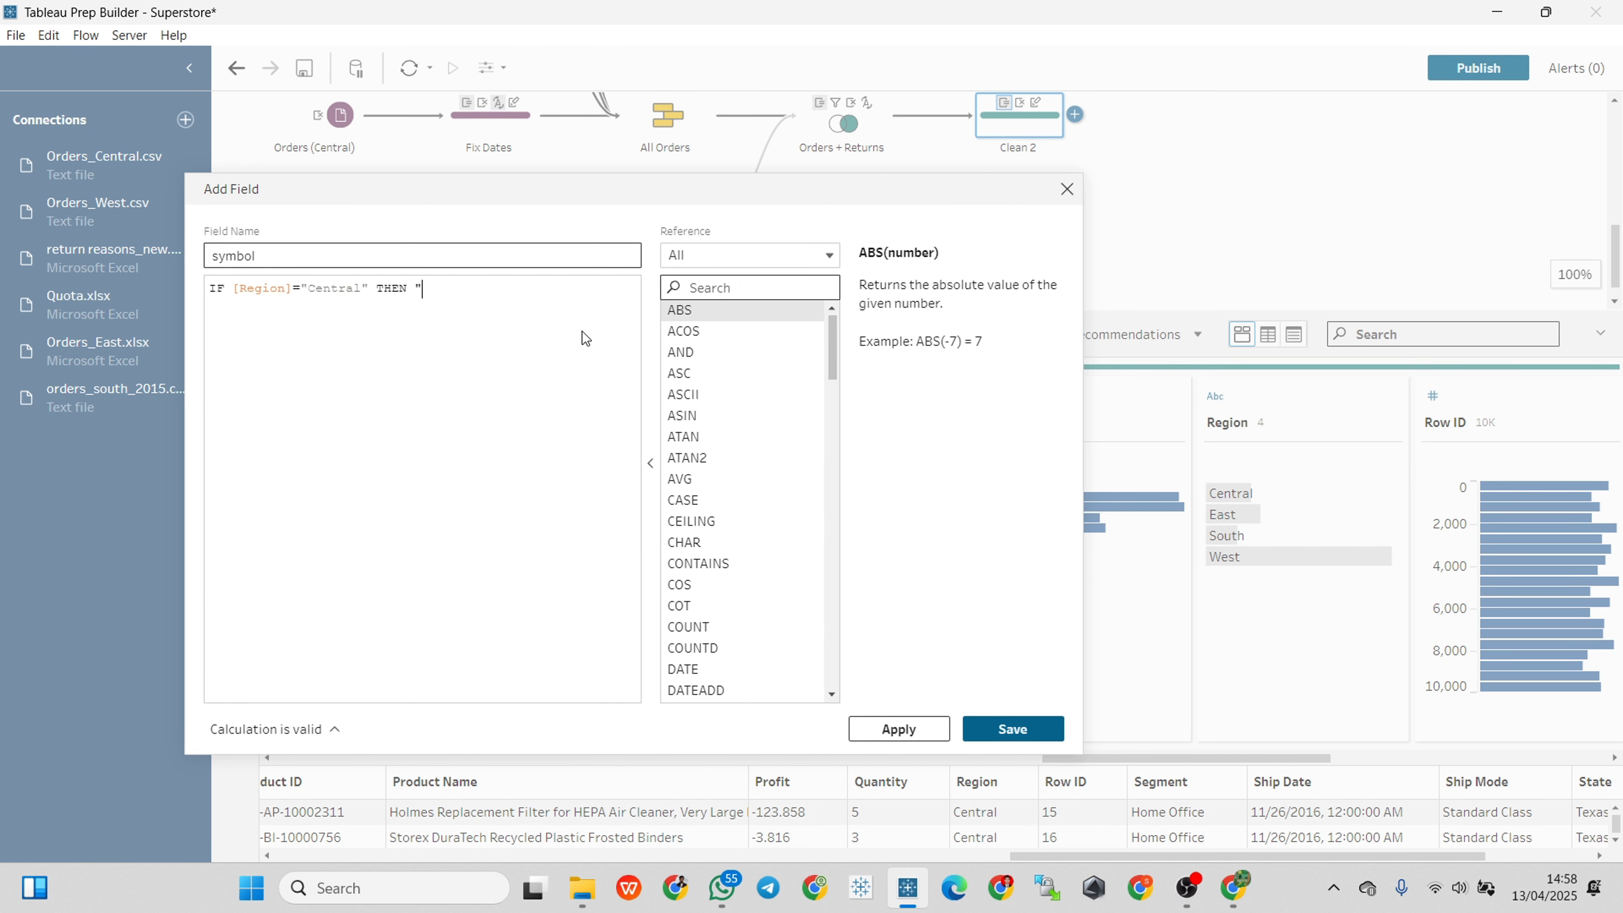
type("C\"")
- Add a second line to the symbol formula: ELSEIF [Region]="East" THEN "E"
key("Return")
type("ELS")
key("Down")
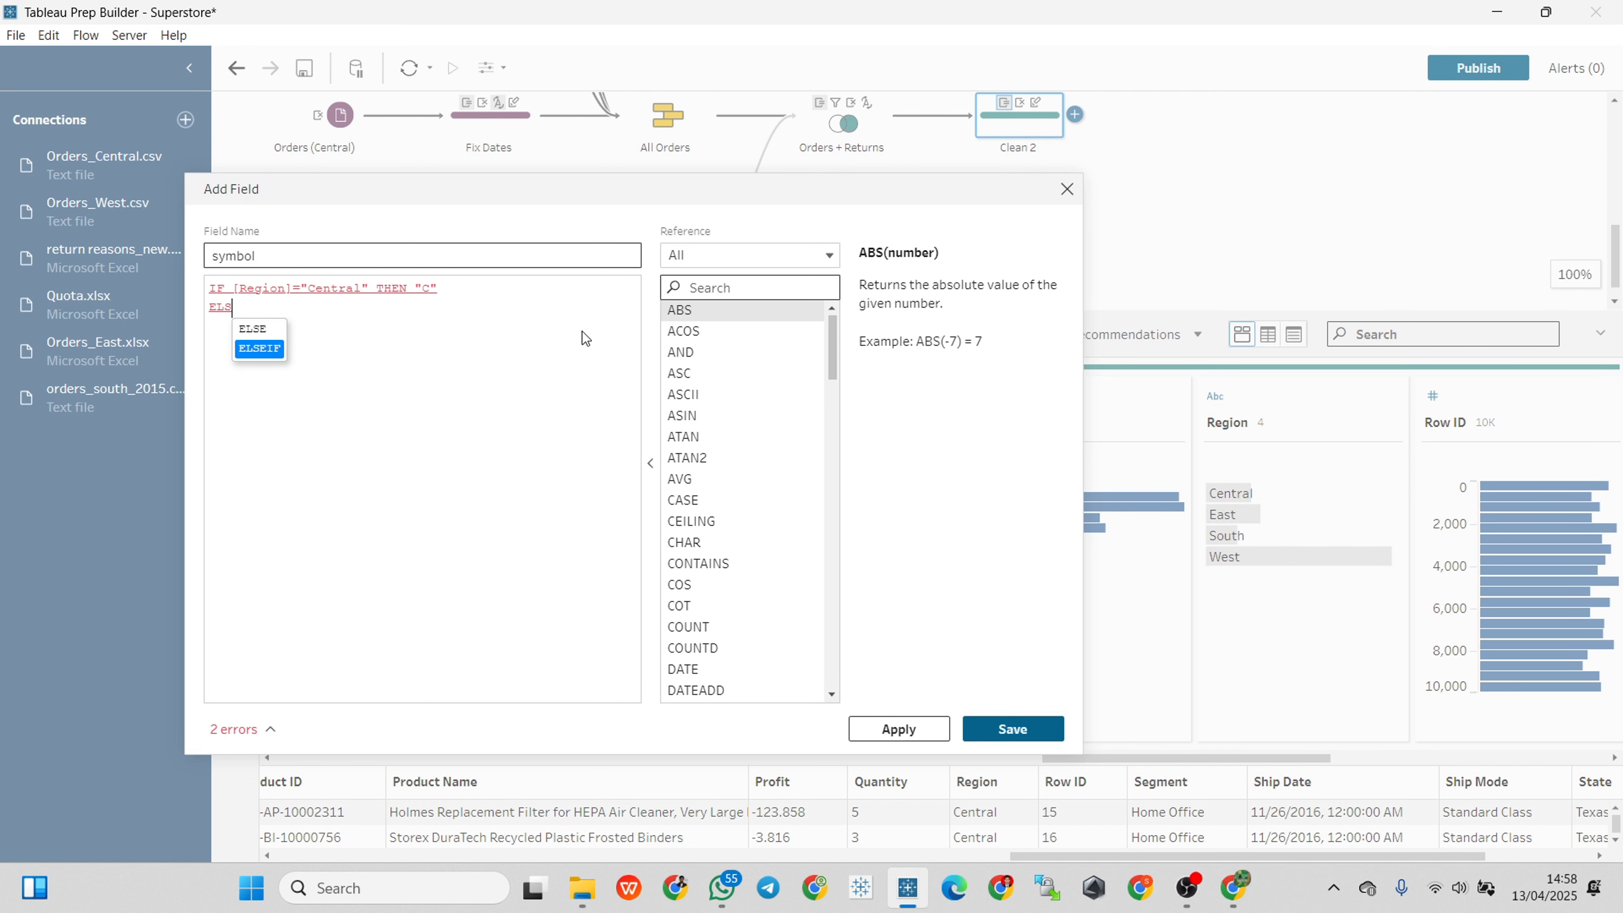
key("Return")
type("REG")
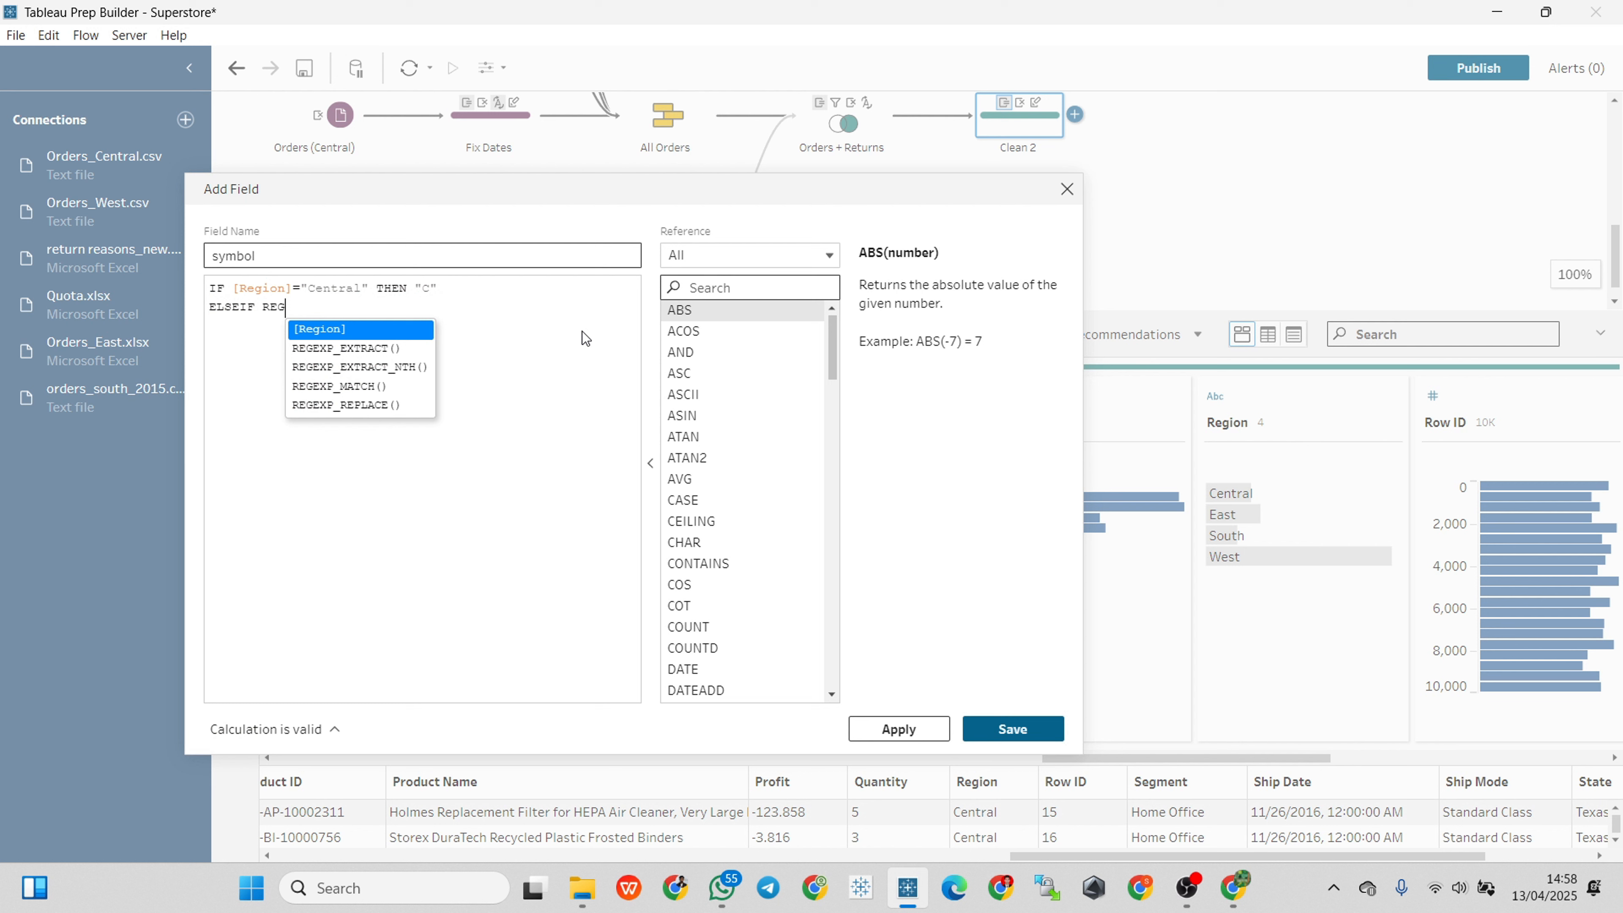
key("Return")
type("=")
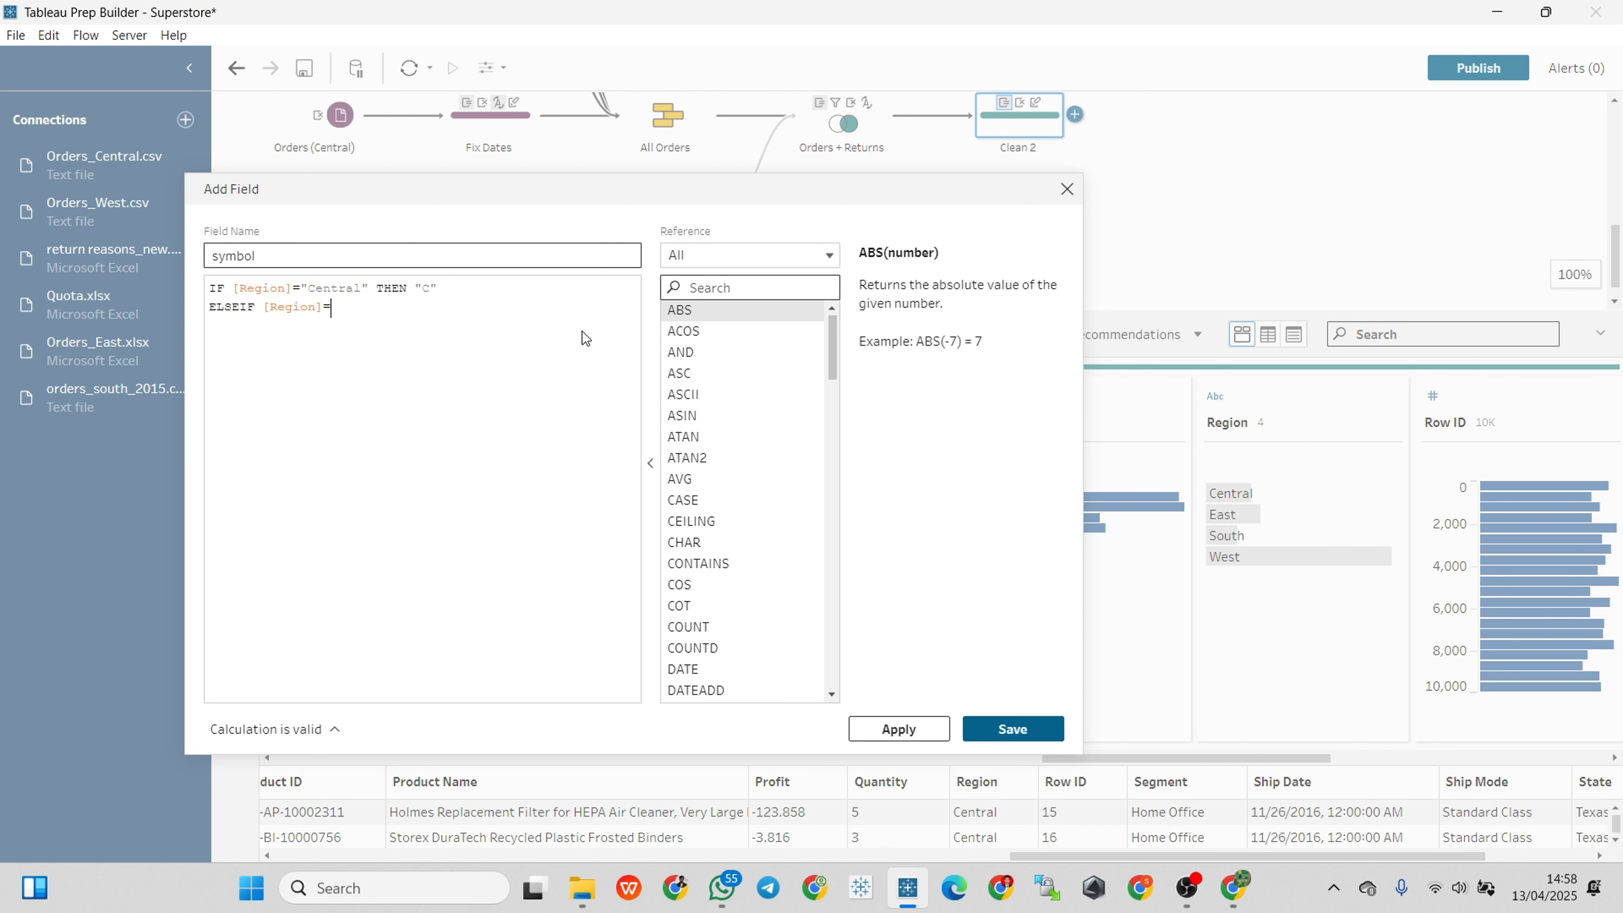
type("\"East\"")
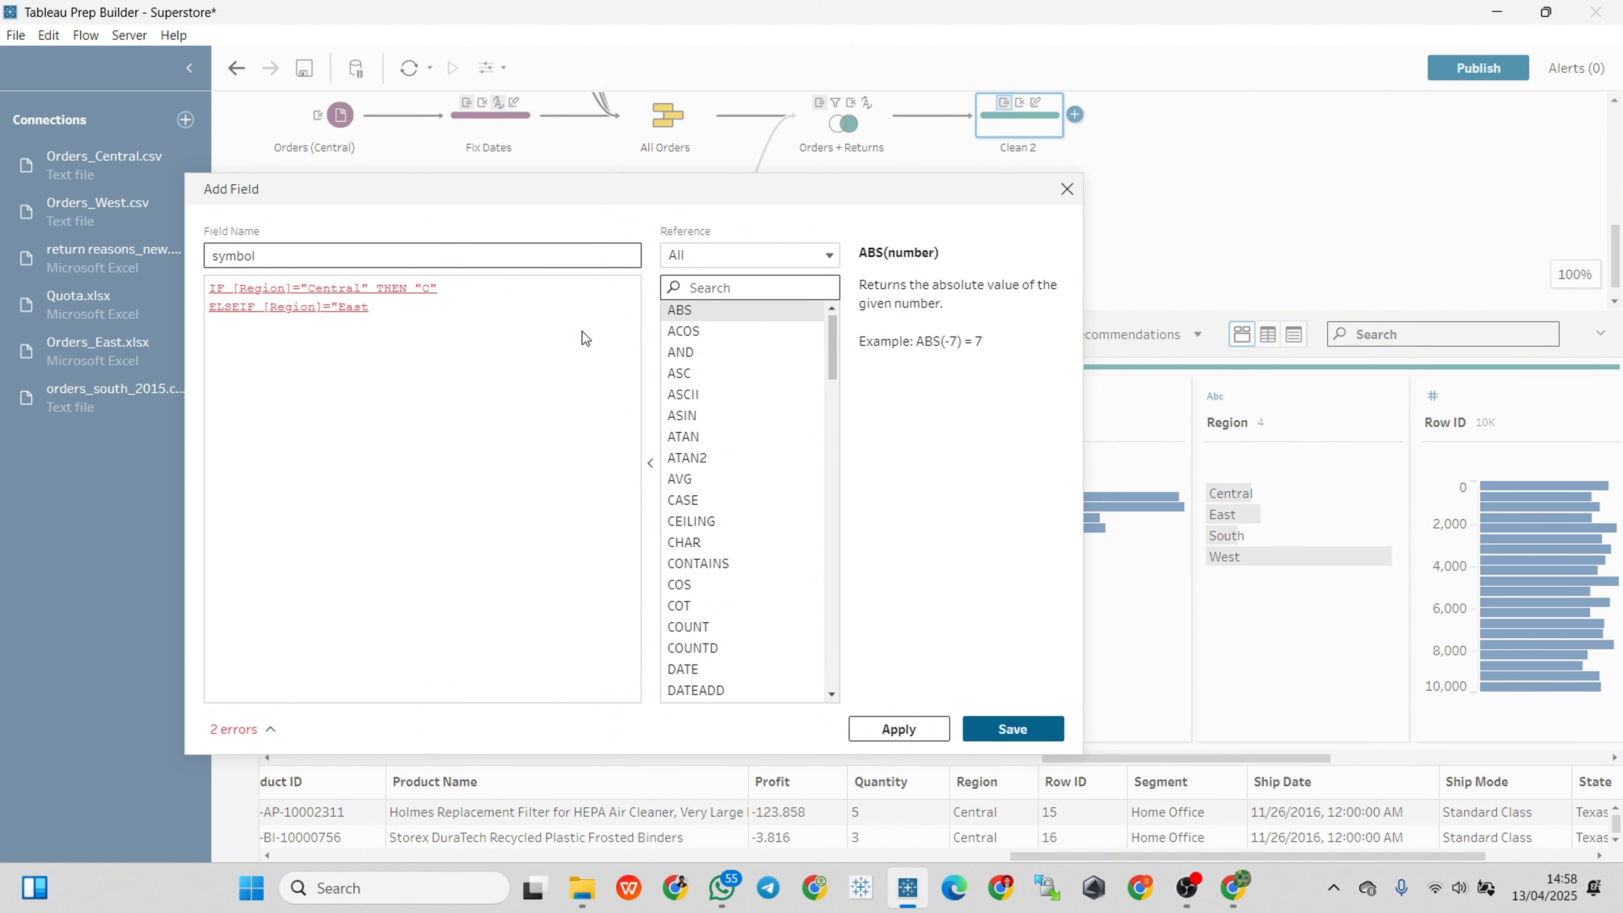
type(" TEHN")
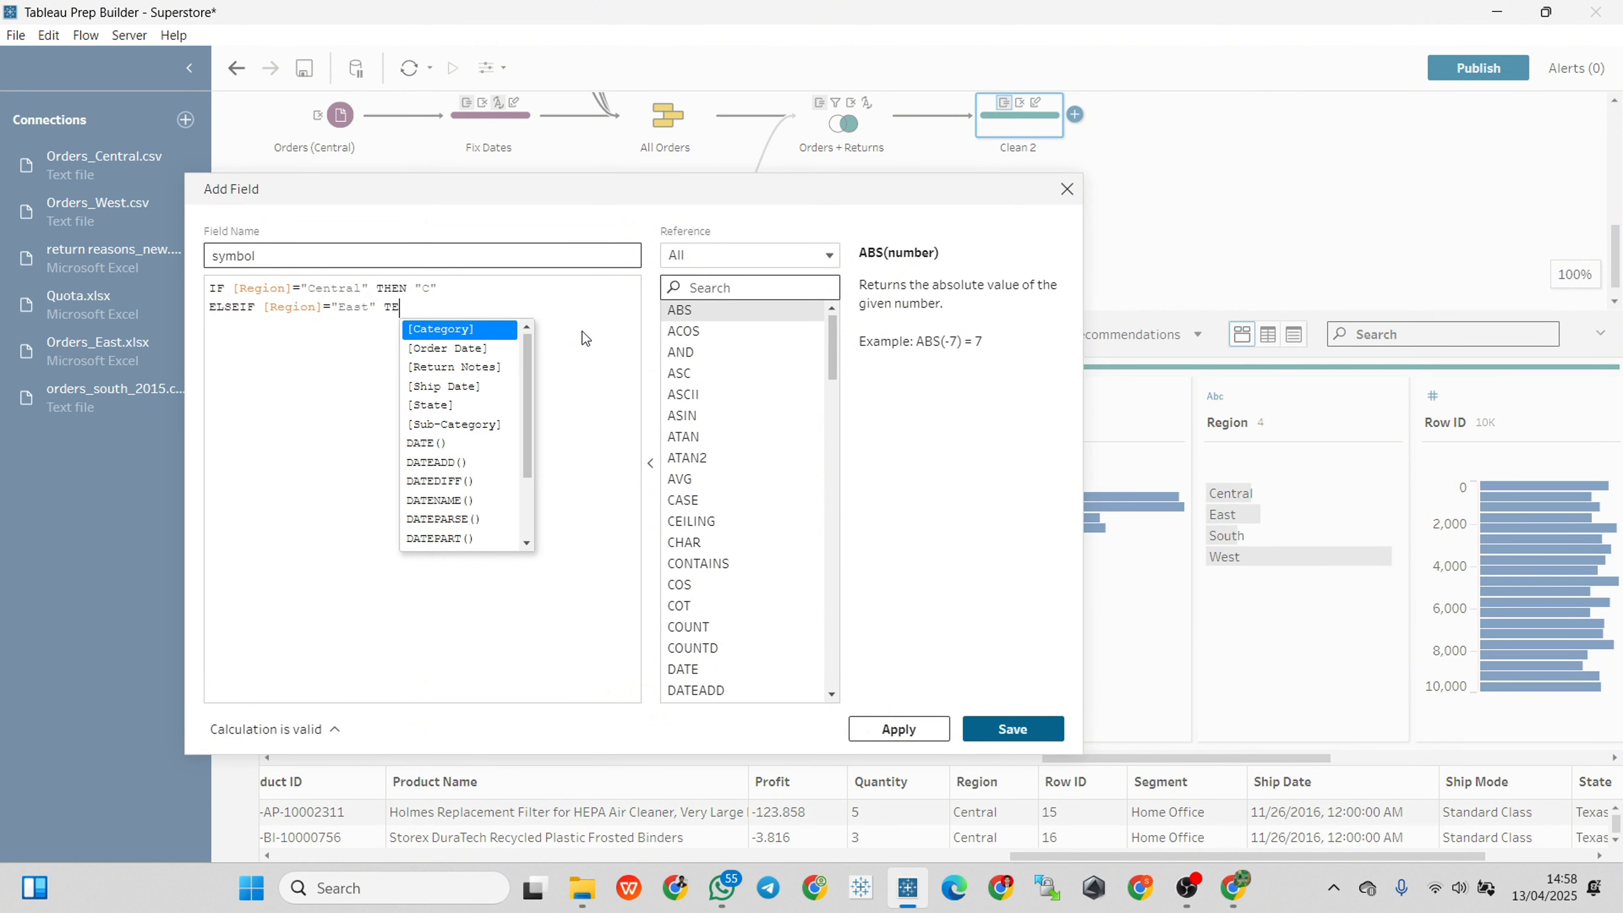
key("BackSpace")
key("BackSpace")
key("BackSpace")
type("HEN \"")
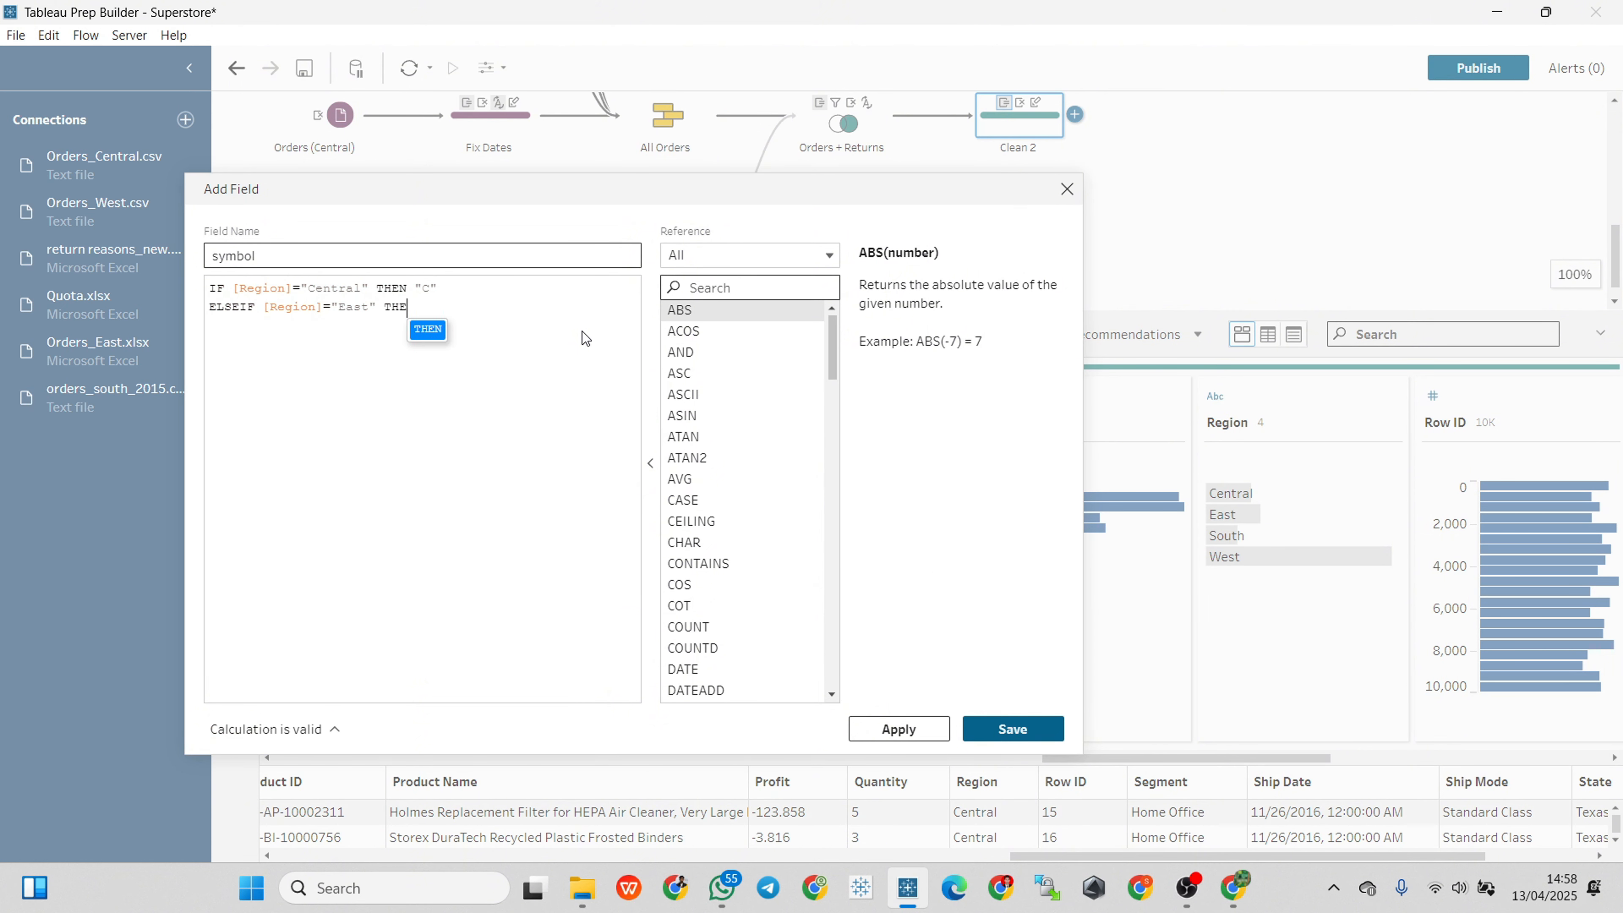
type("E\"")
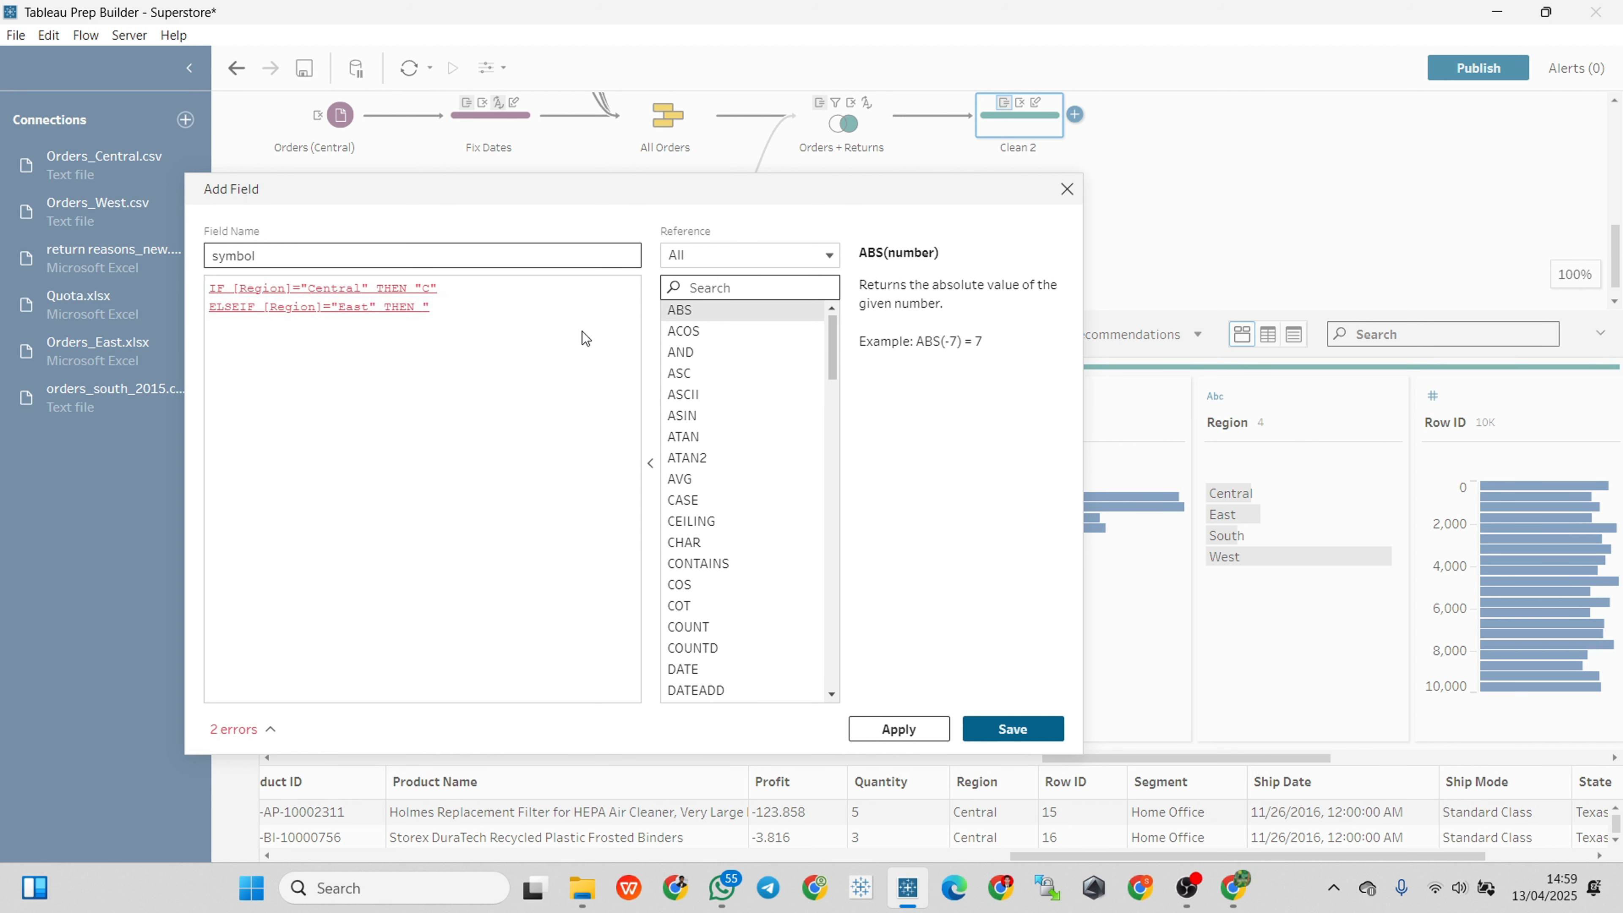
- Add a third line to the symbol formula: ELSEIF [Region]="South" THEN "S"
key("Return")
type("ELSEIF")
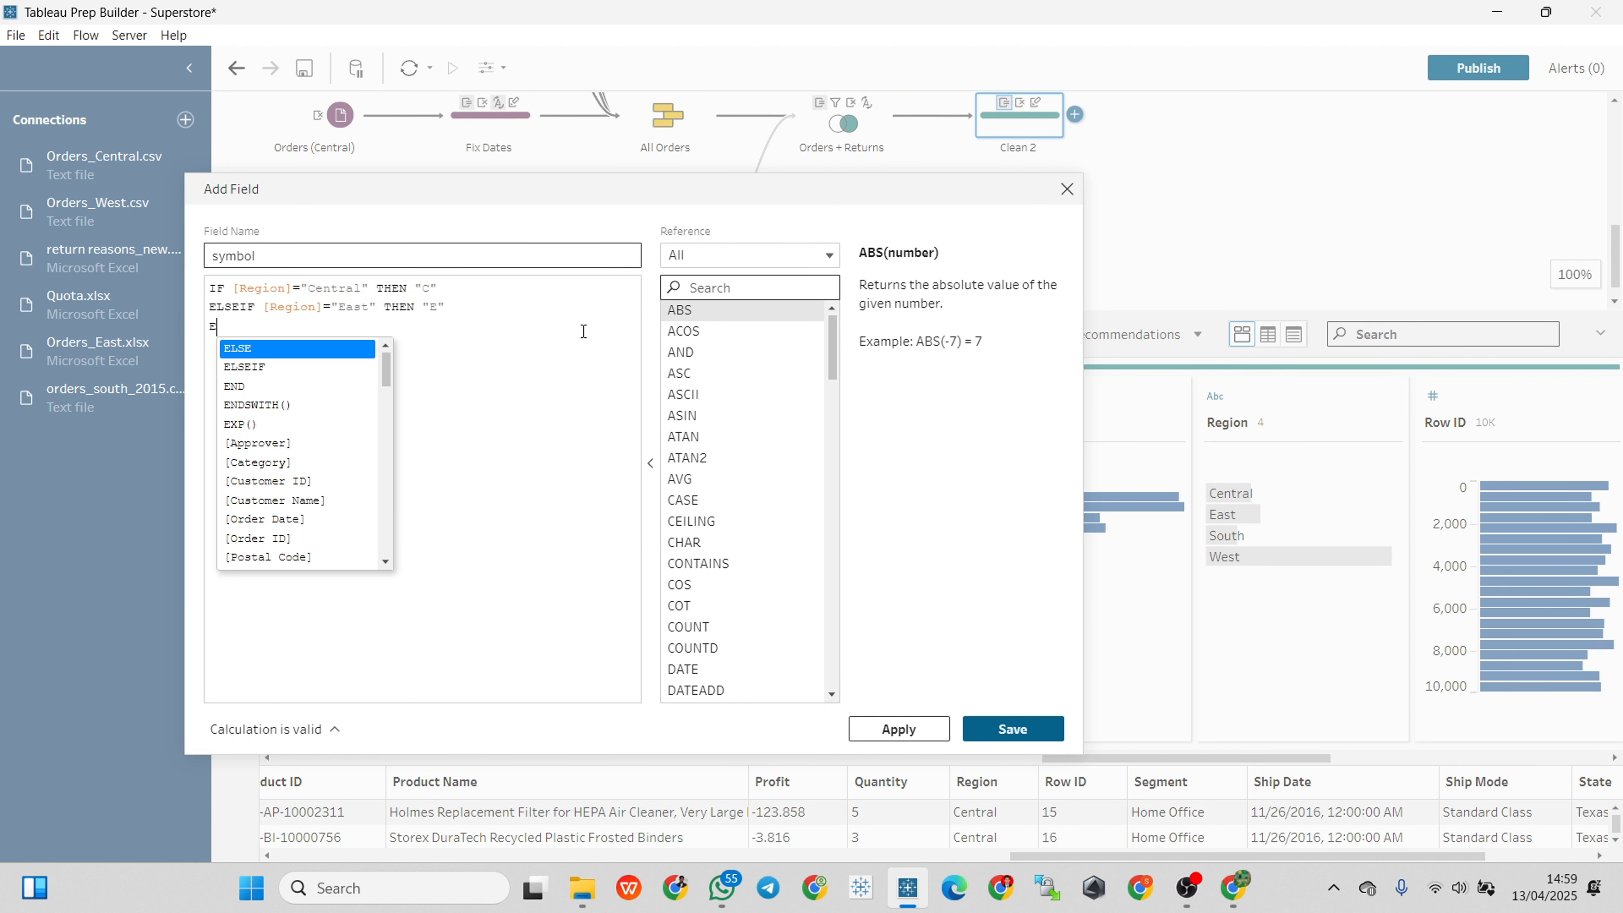
type(" [Region]")
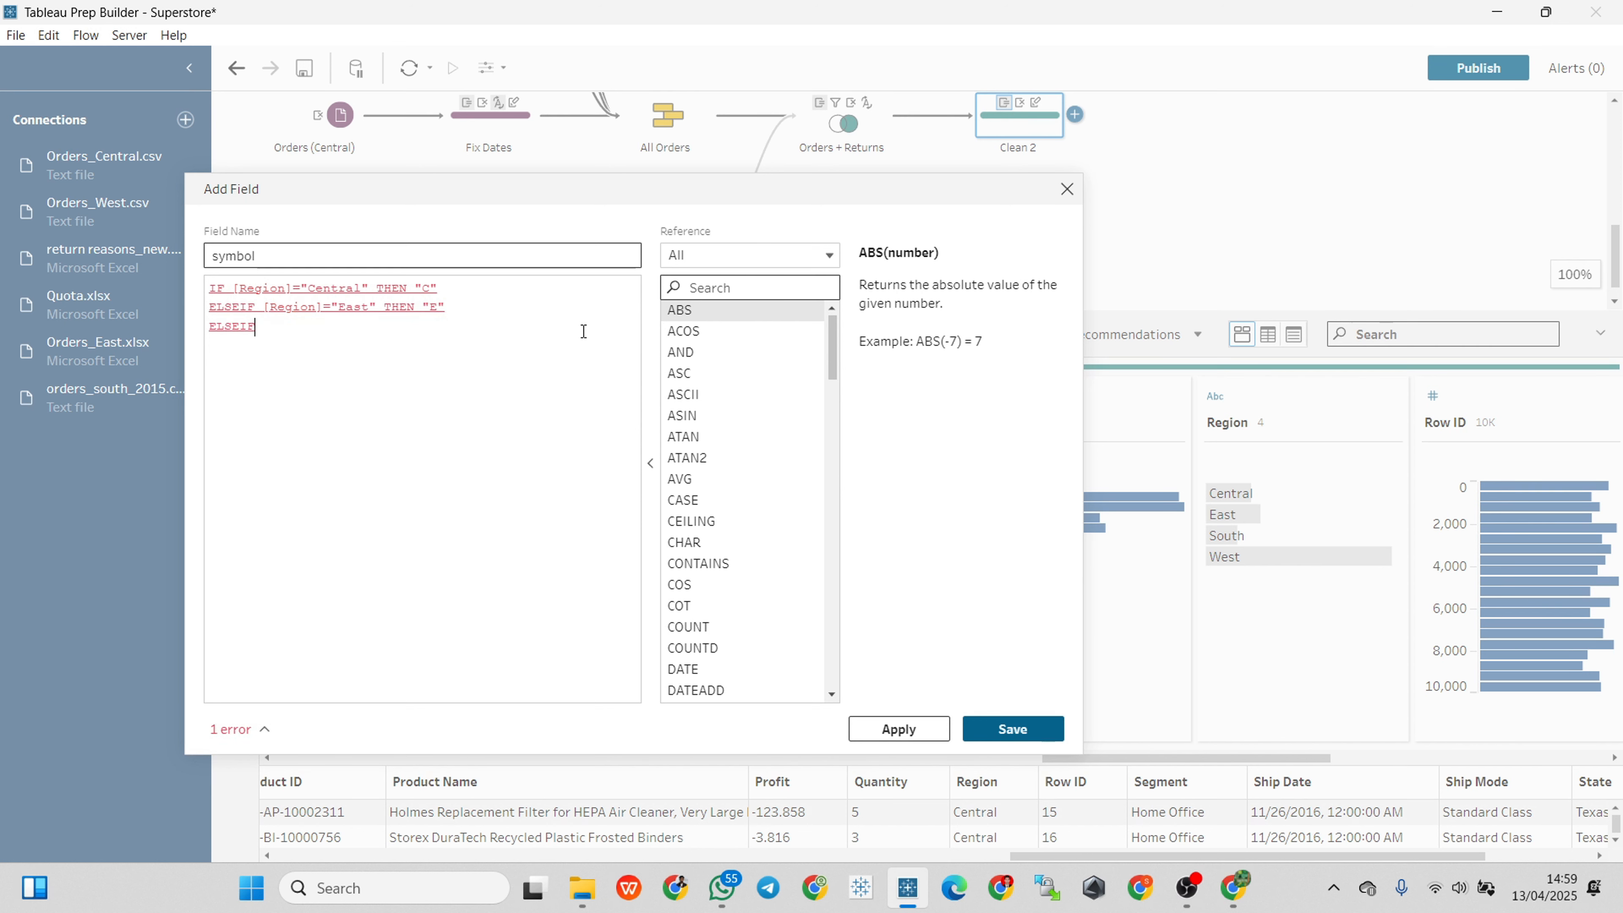
type("=\"So")
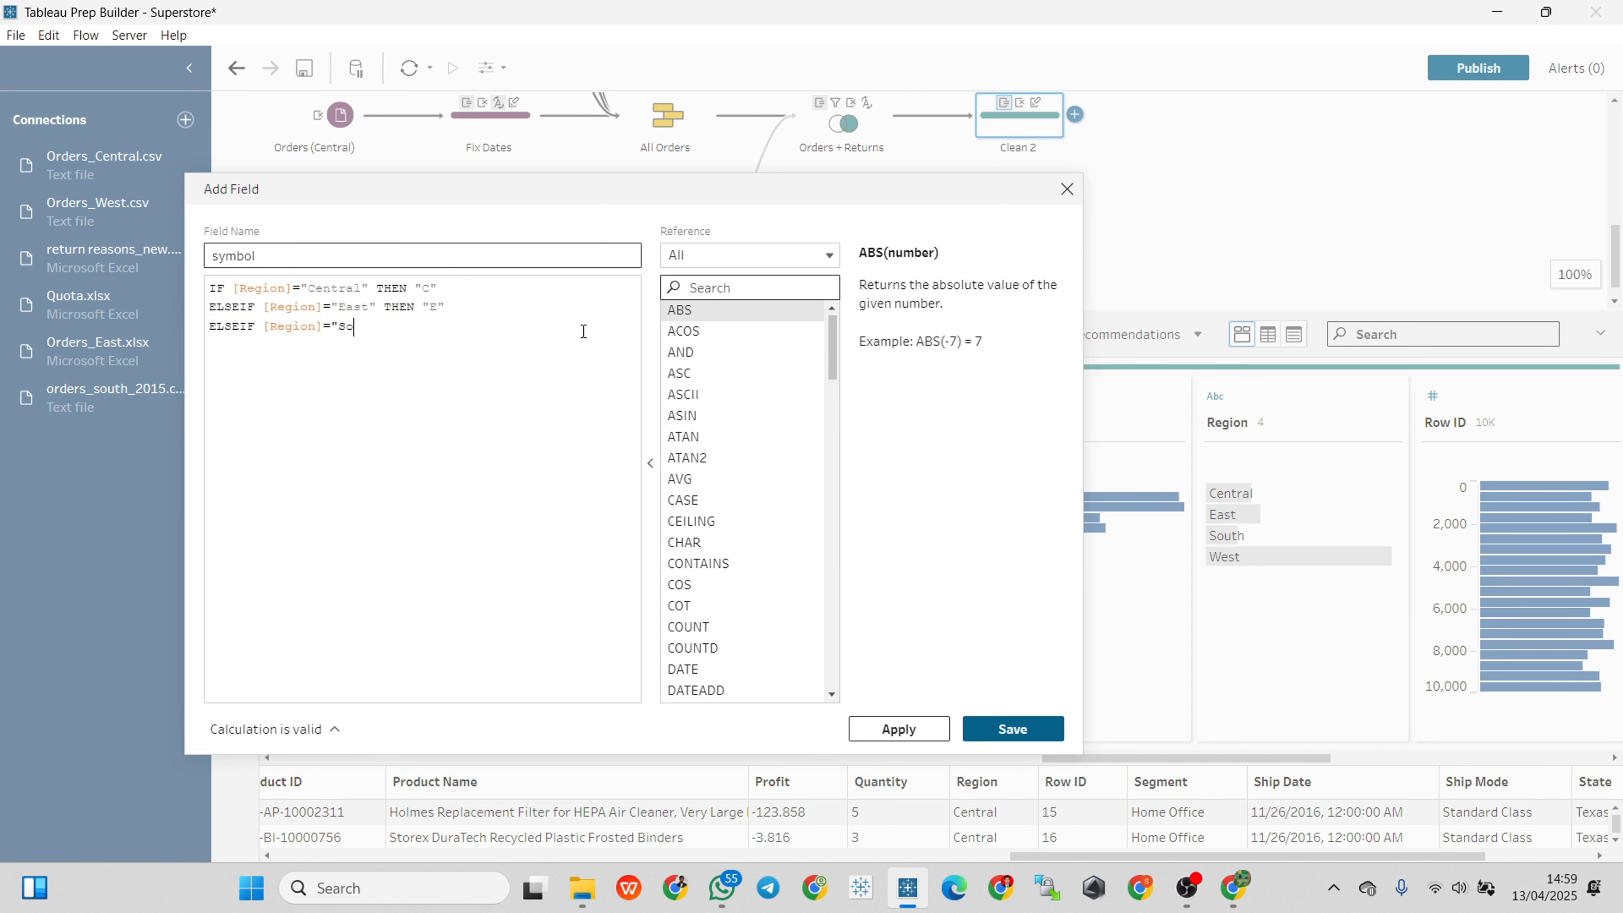
type("uth")
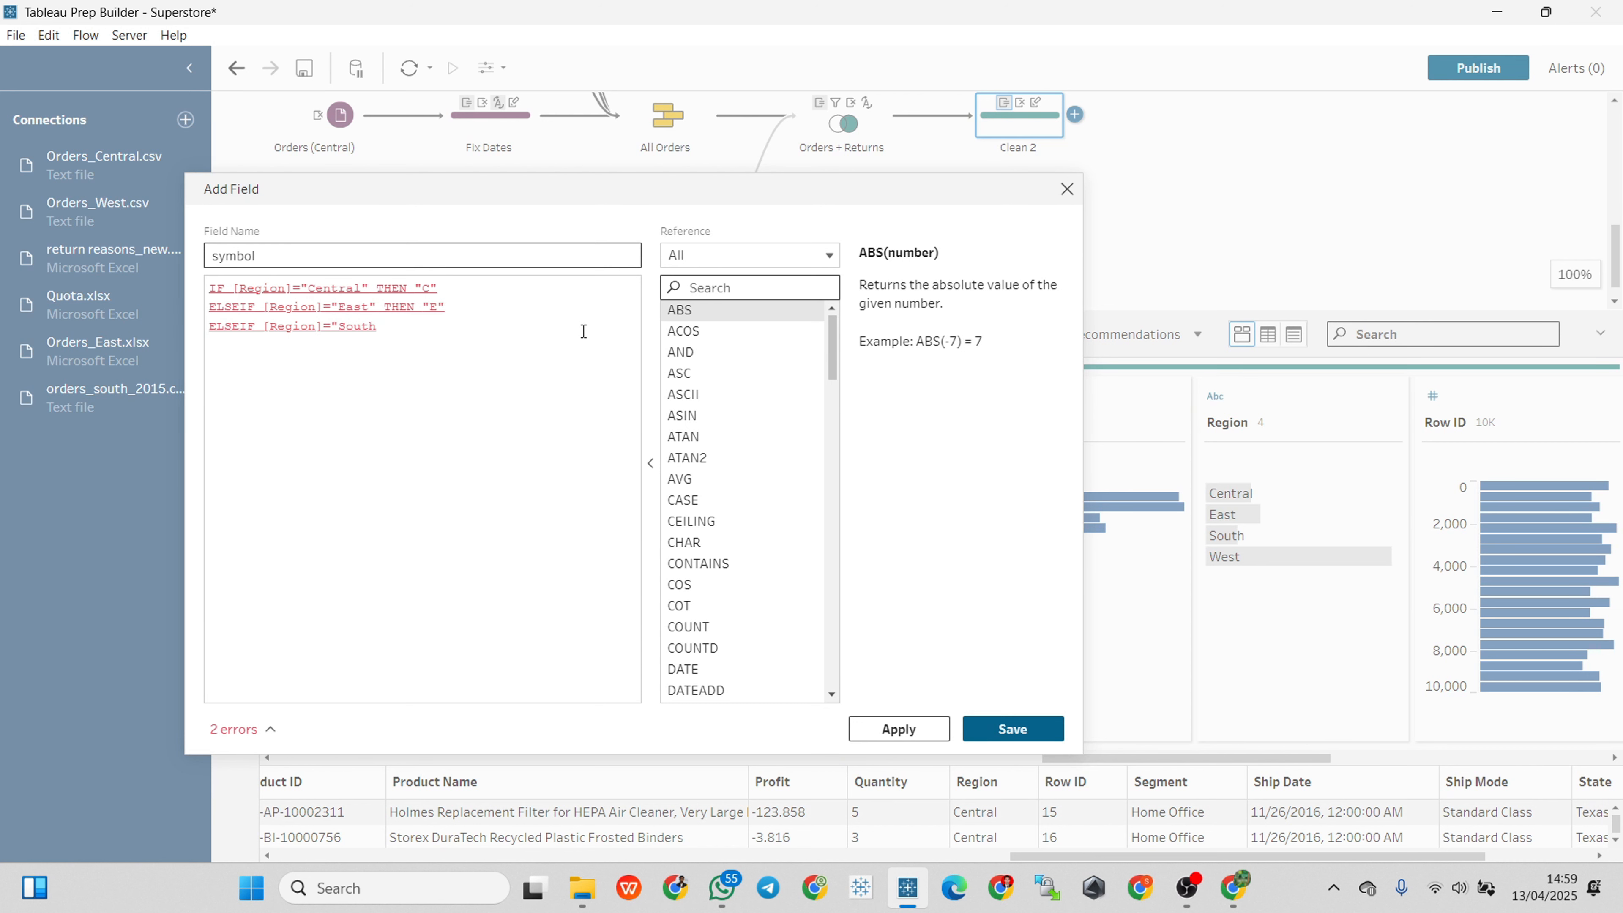
type("\" THE")
key("BackSpace")
key("BackSpace")
type("HEN")
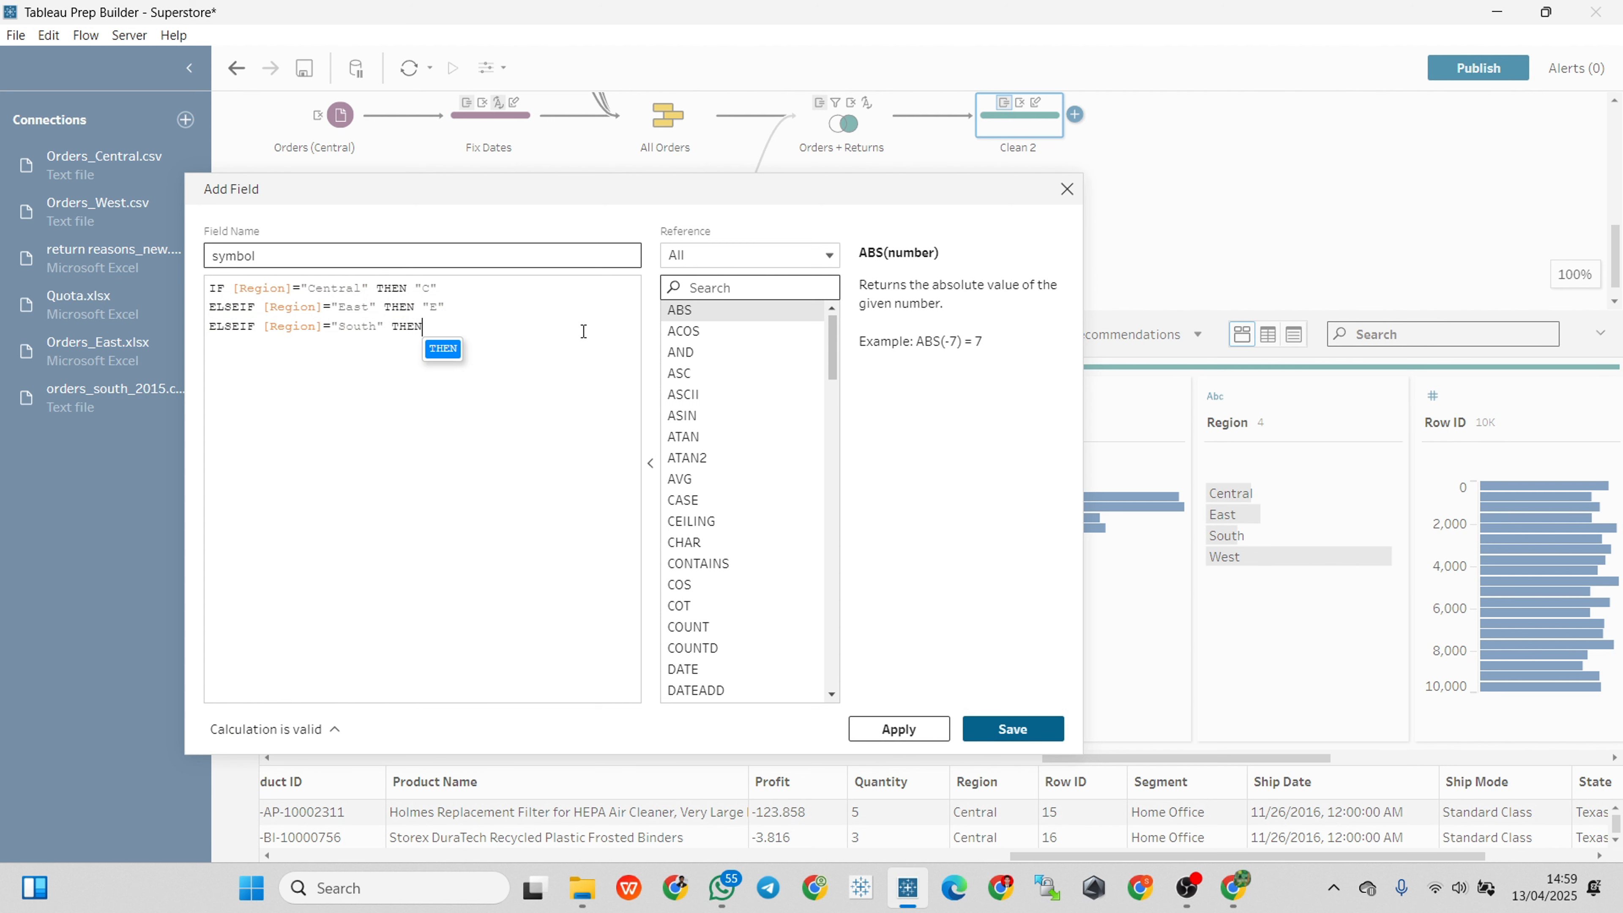
key("BackSpace")
type("N \"")
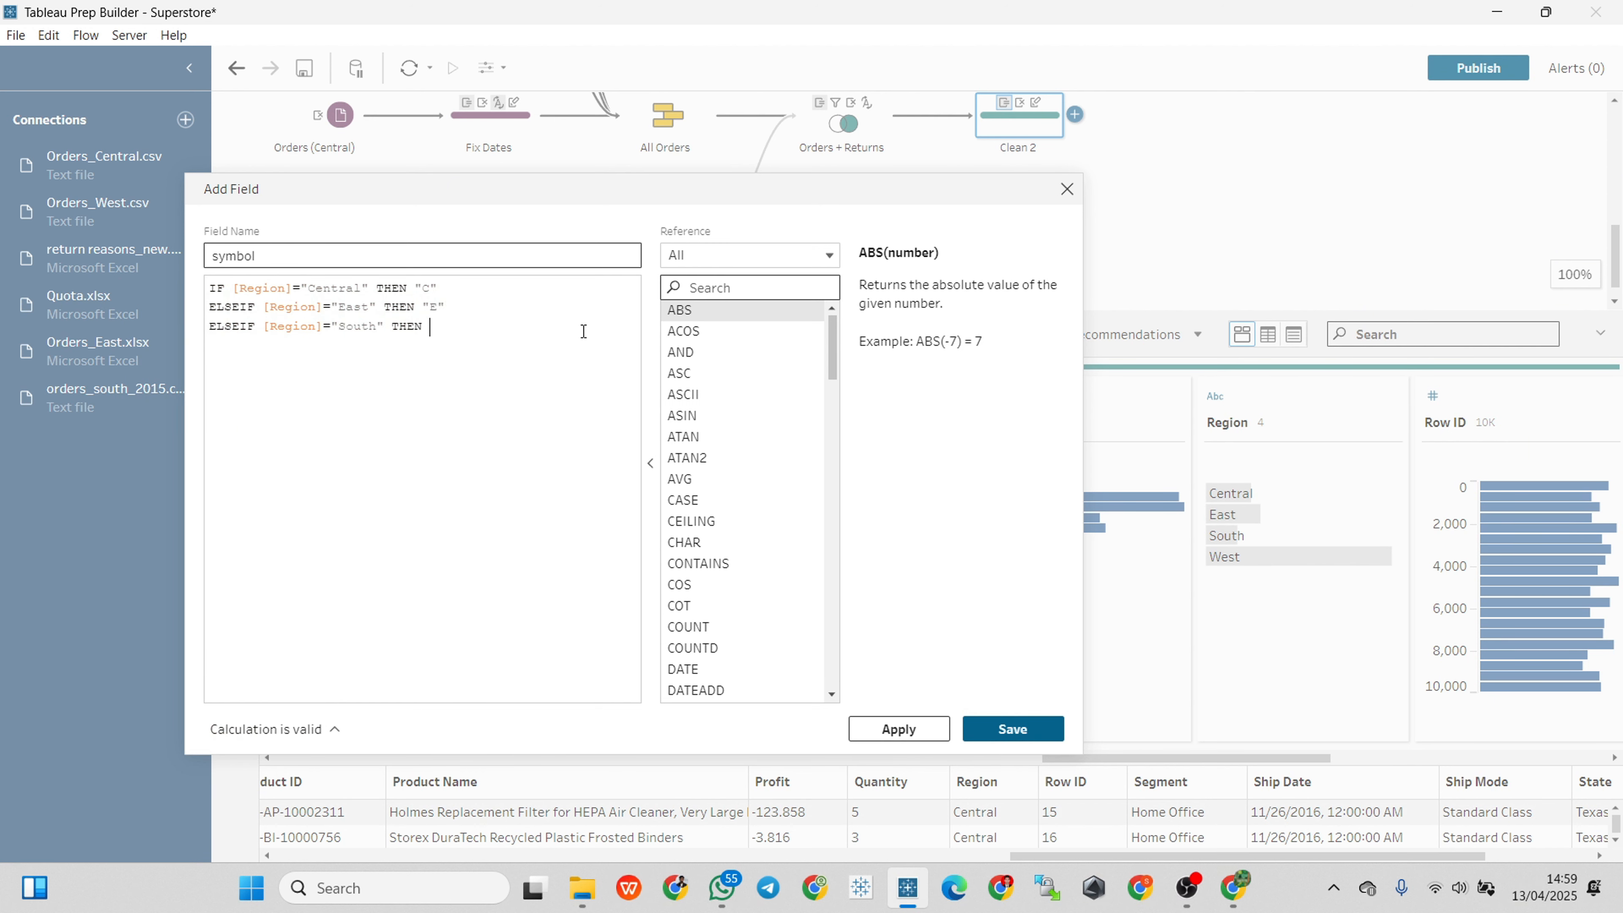
type("S\"")
- Finish the symbol formula with ELSE "W" and END on separate lines, and save the calculated field
key("Return")
type("ELSE")
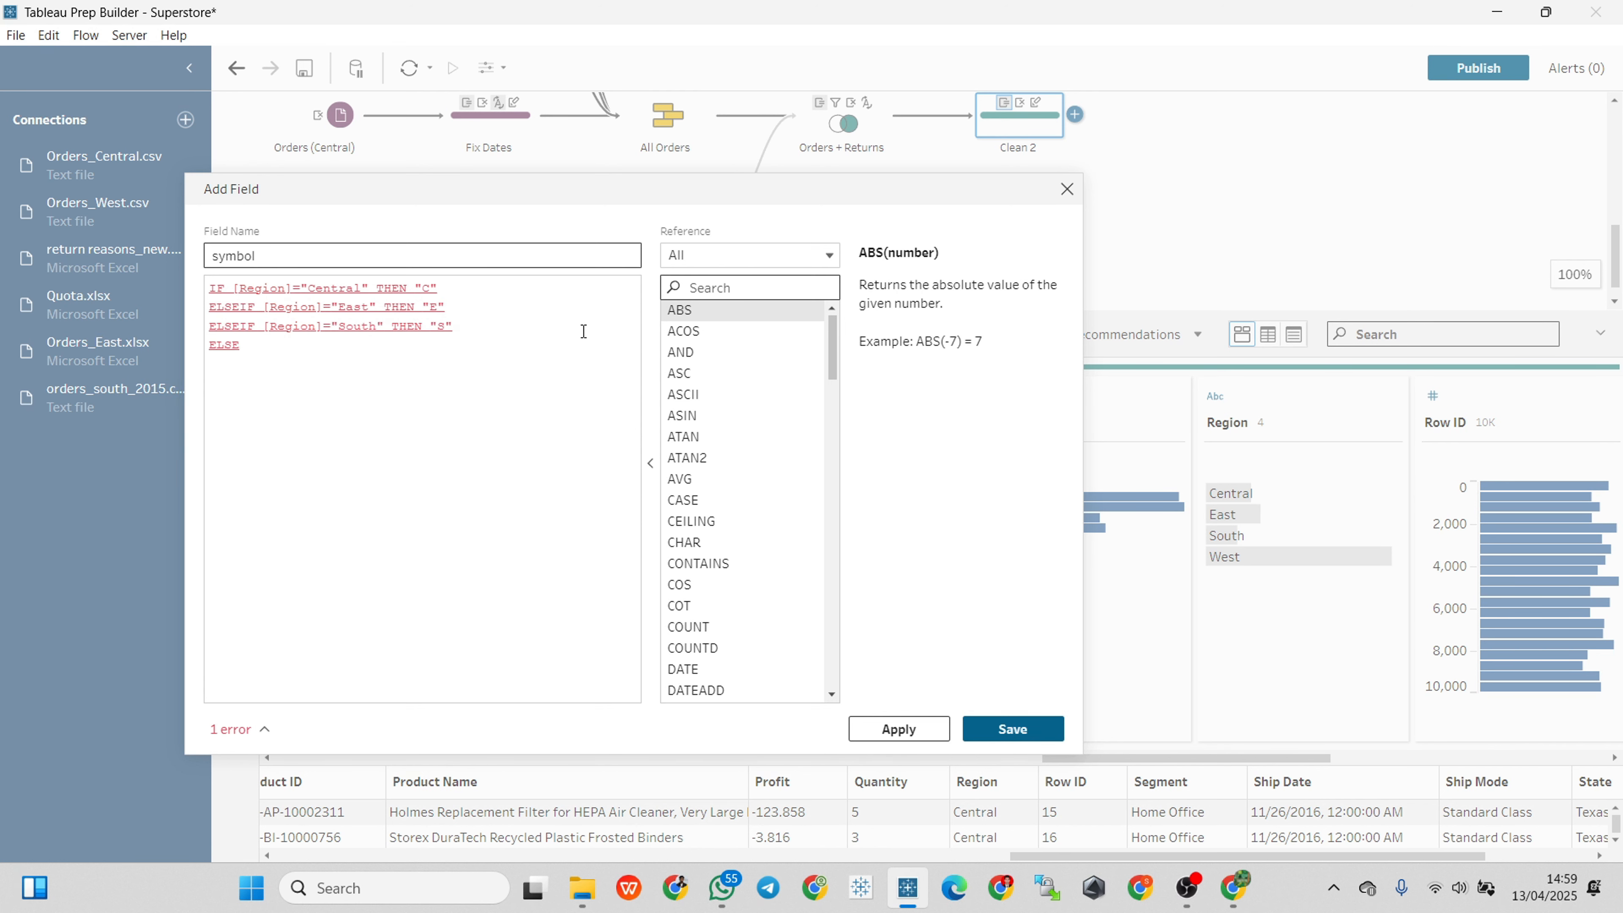
type(" \"W\" ")
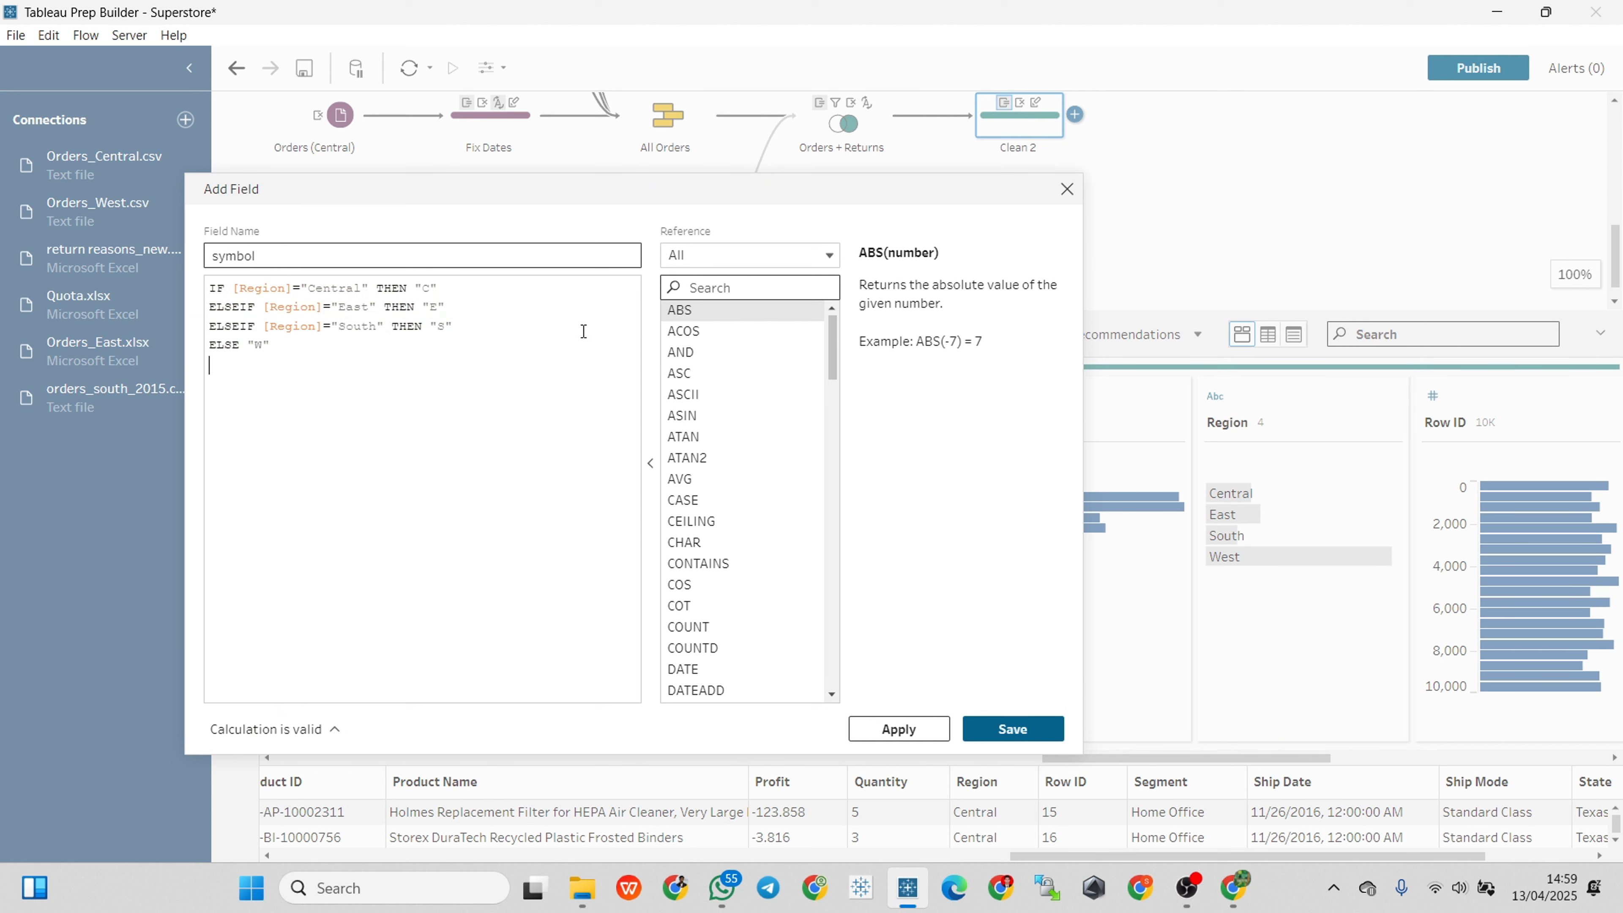
type("END")
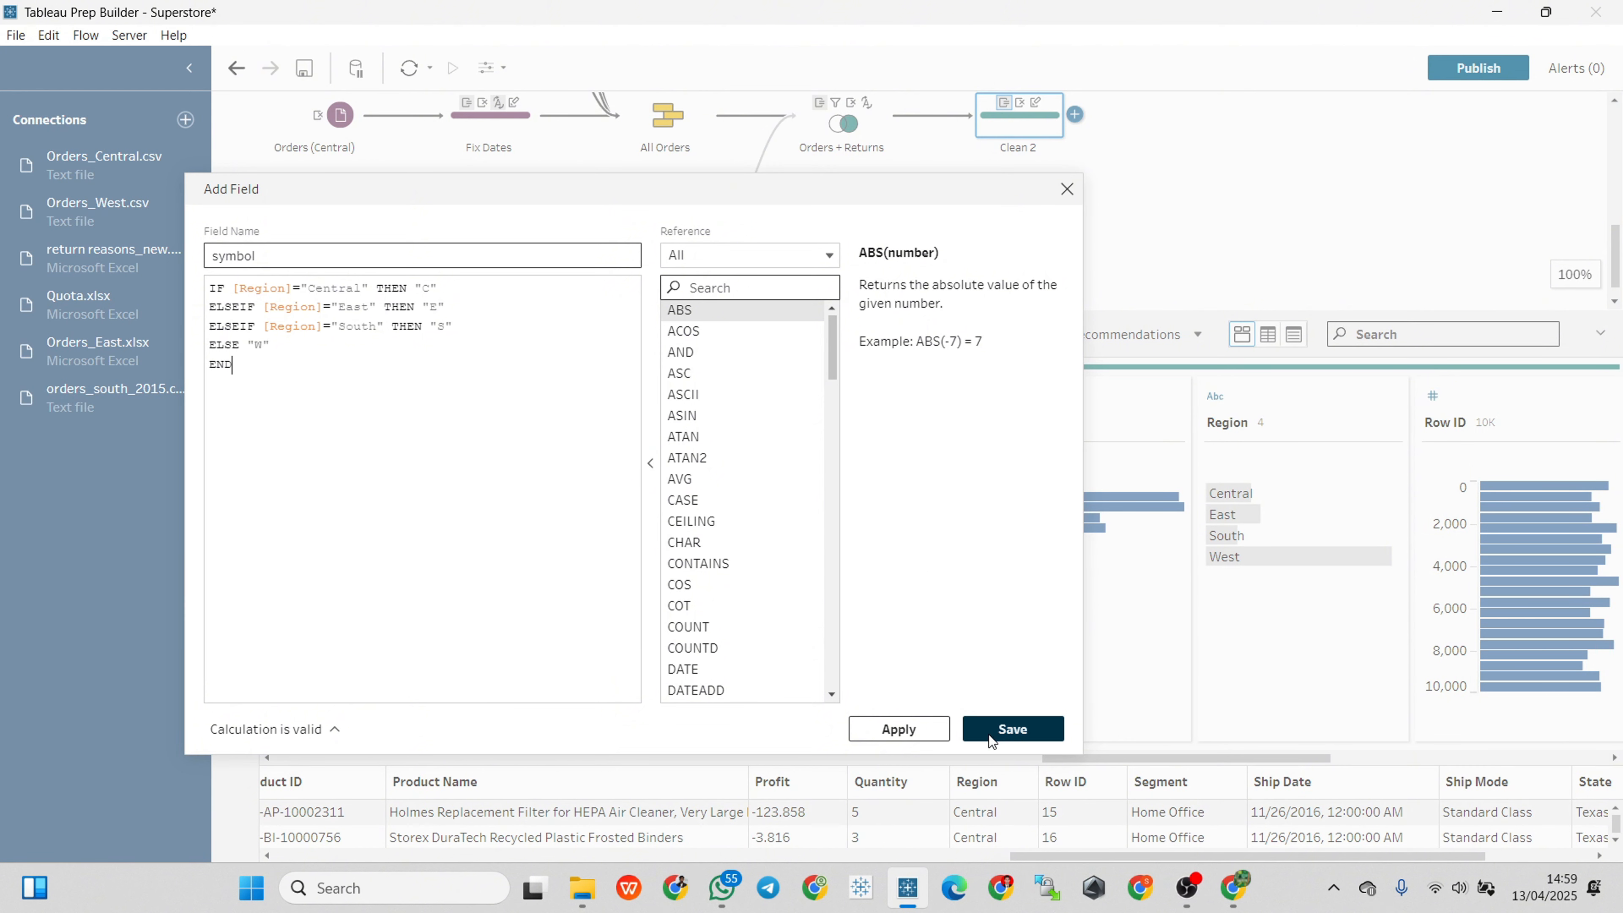
left_click(911, 729)
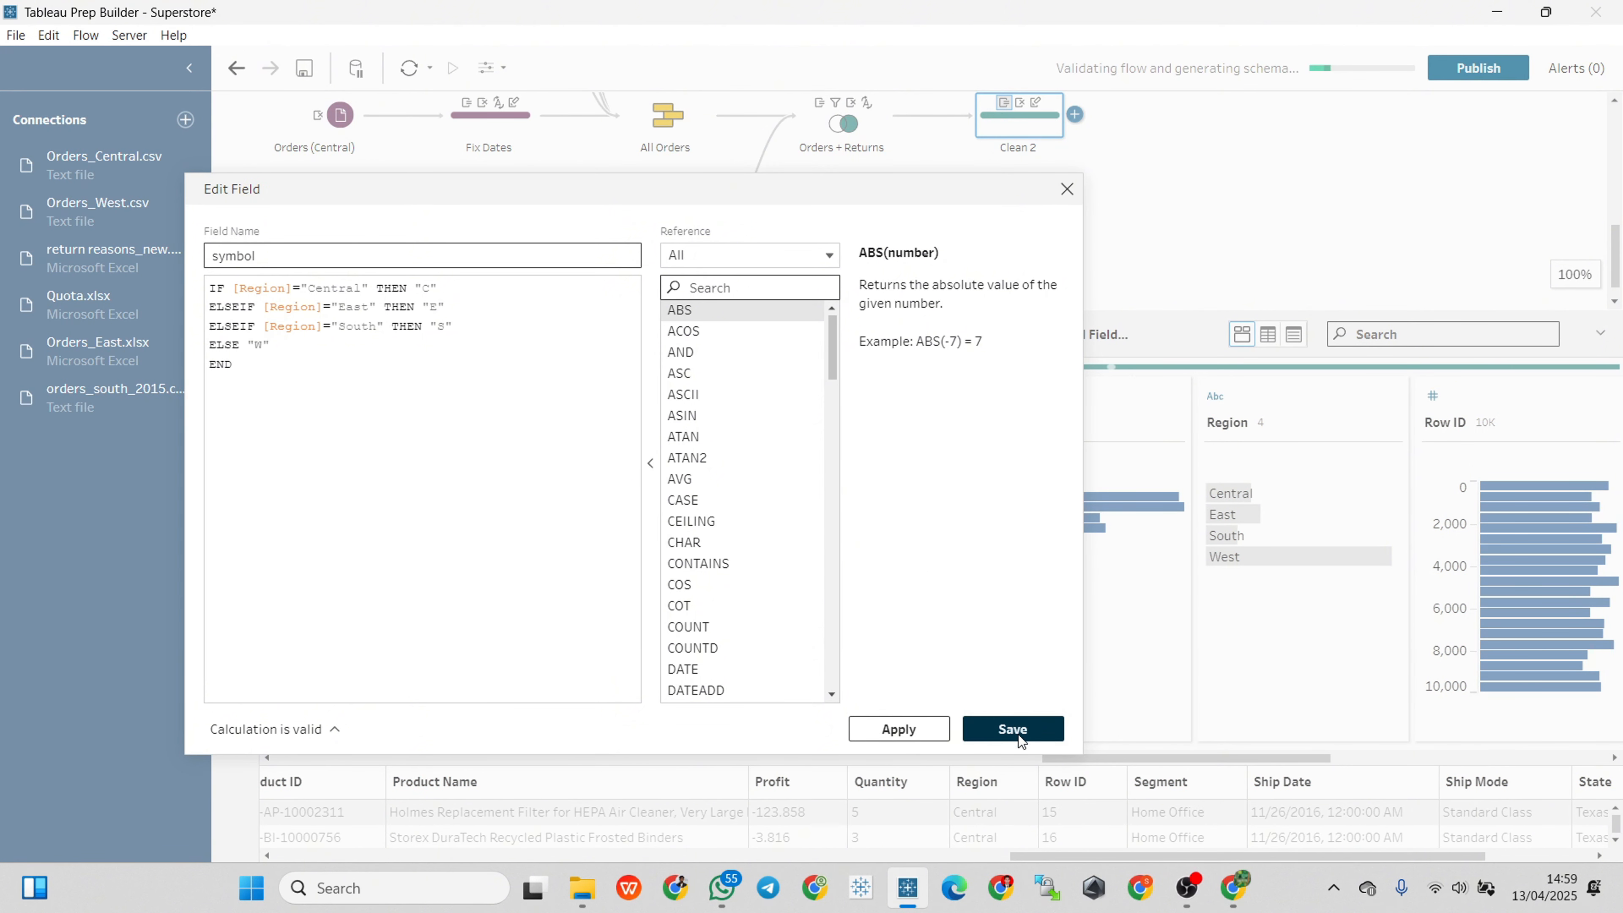
left_click(1016, 729)
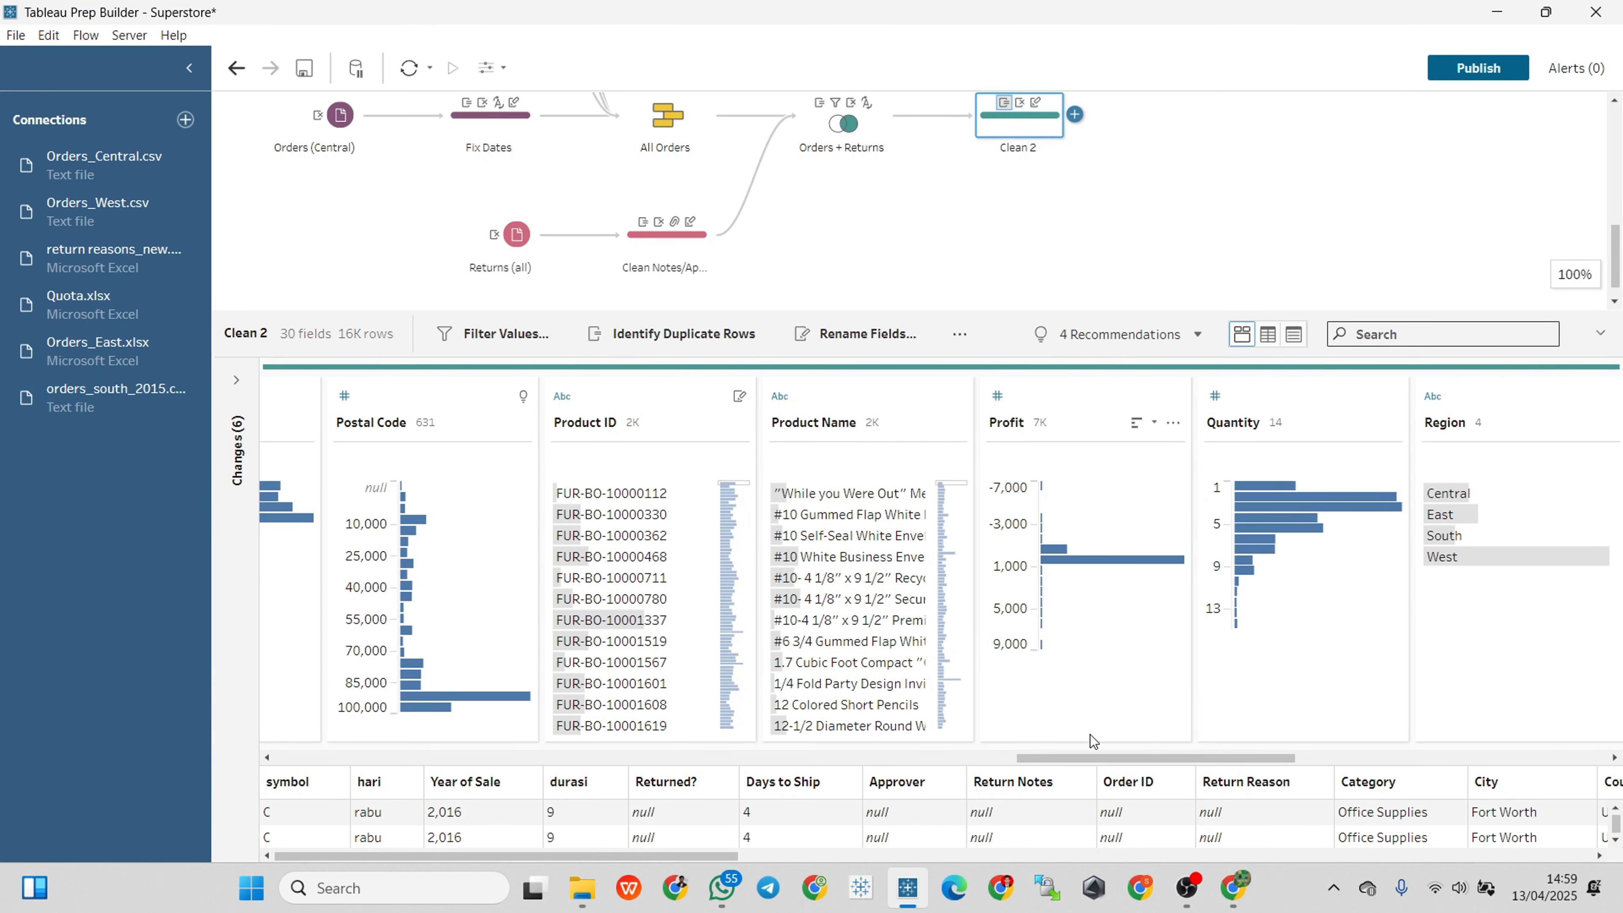
- Examine the symbol field's values in the profile view, and enlarge the flow pane to show more steps
left_click_drag(1089, 763, 268, 764)
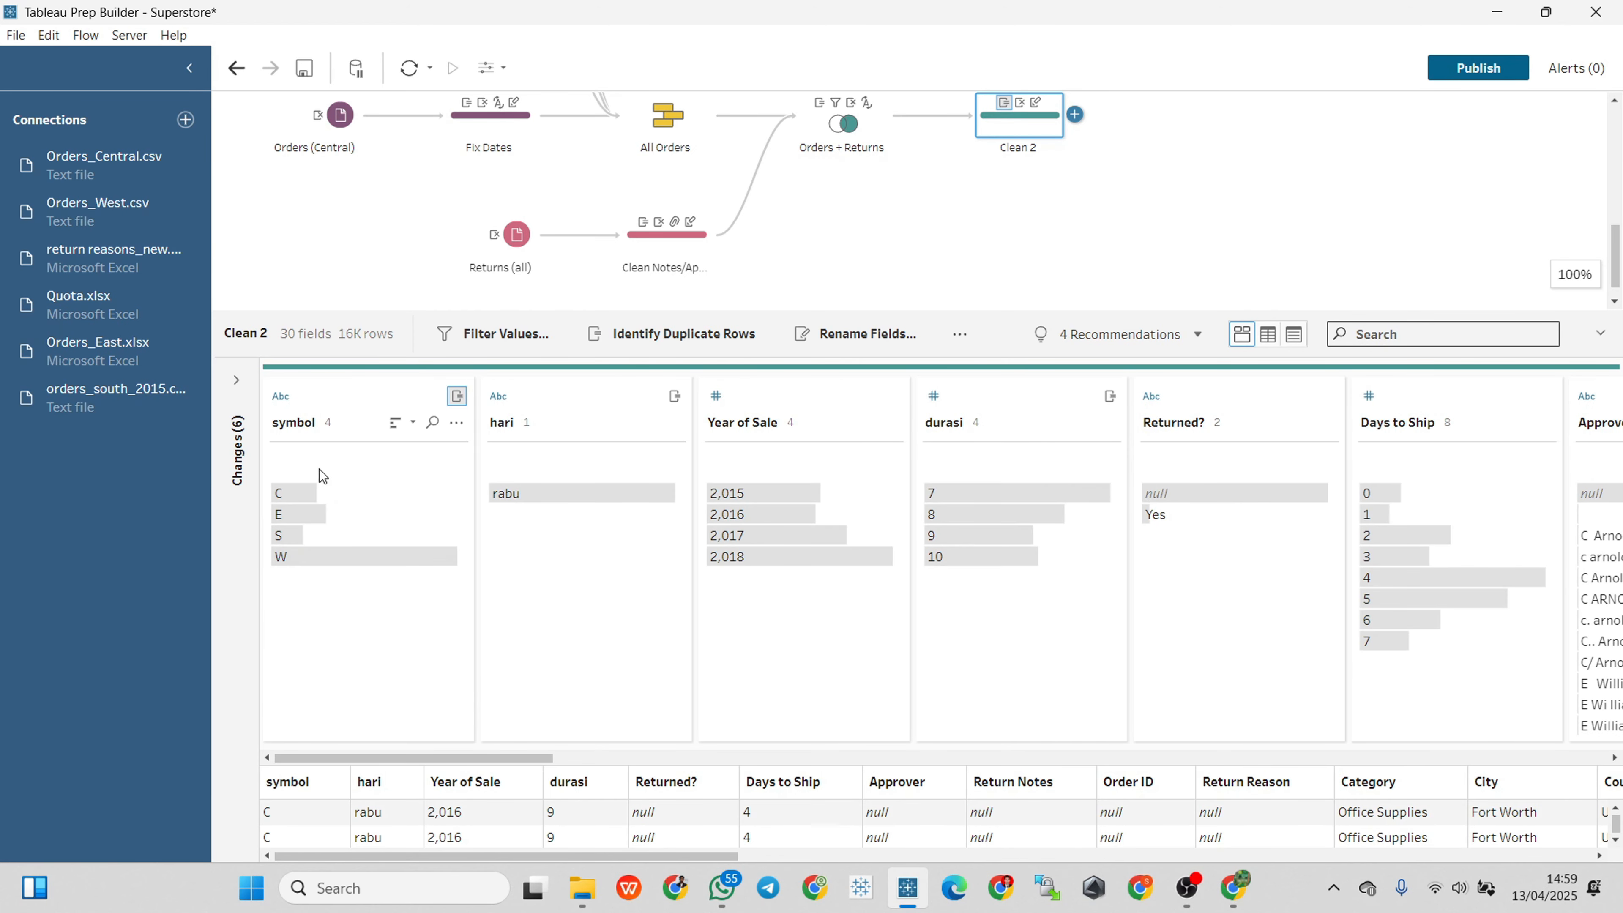
left_click(338, 384)
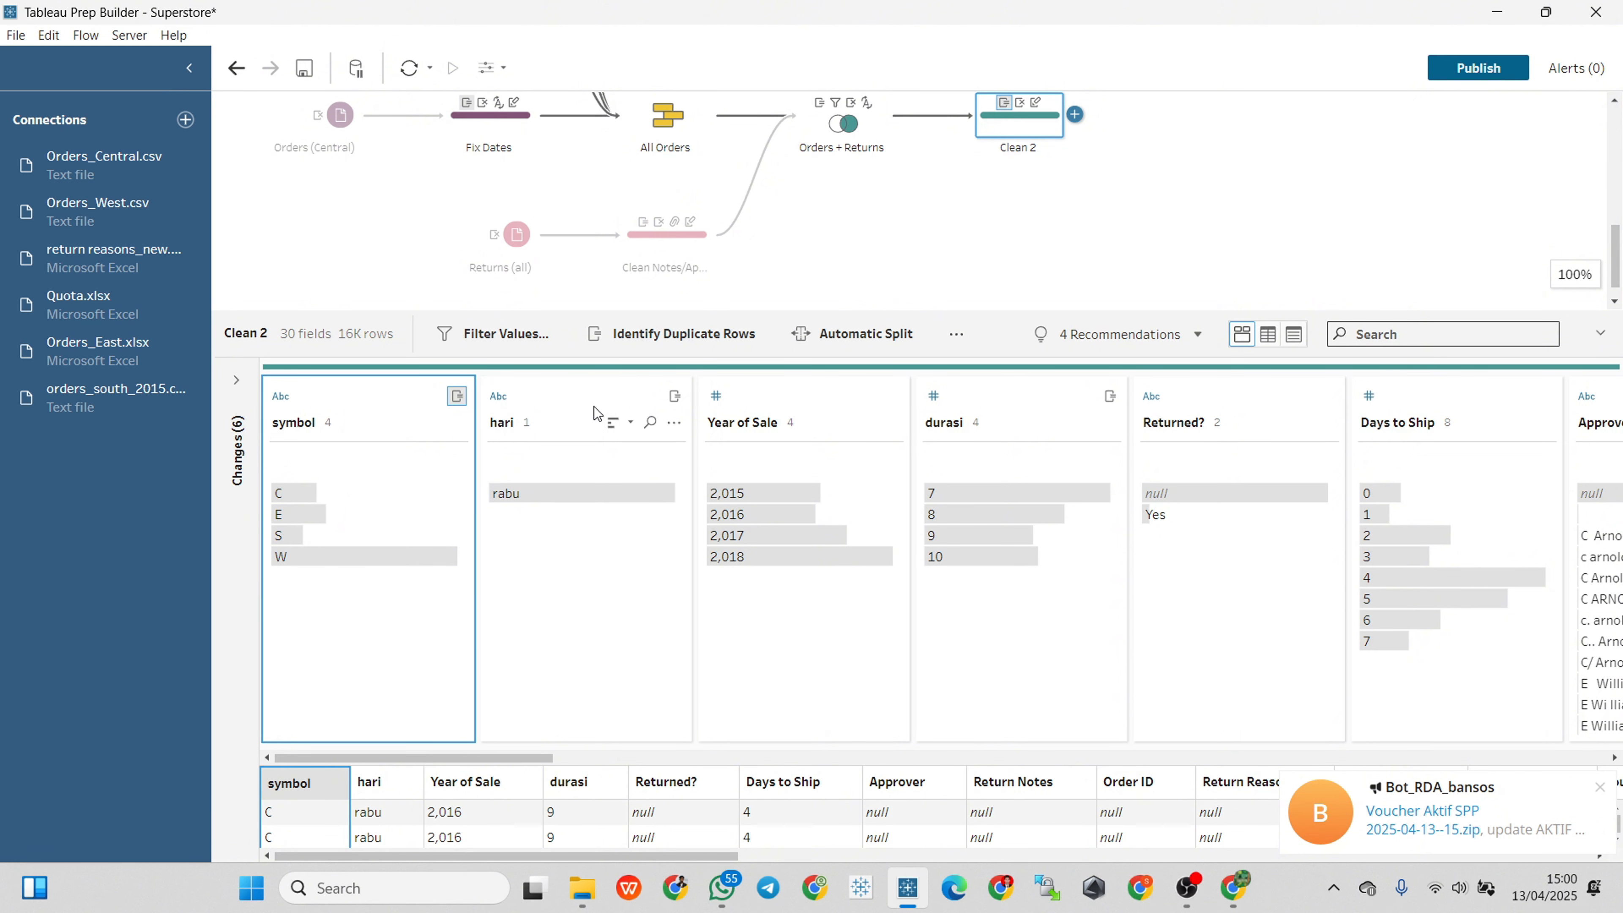
left_click_drag(529, 755, 1180, 749)
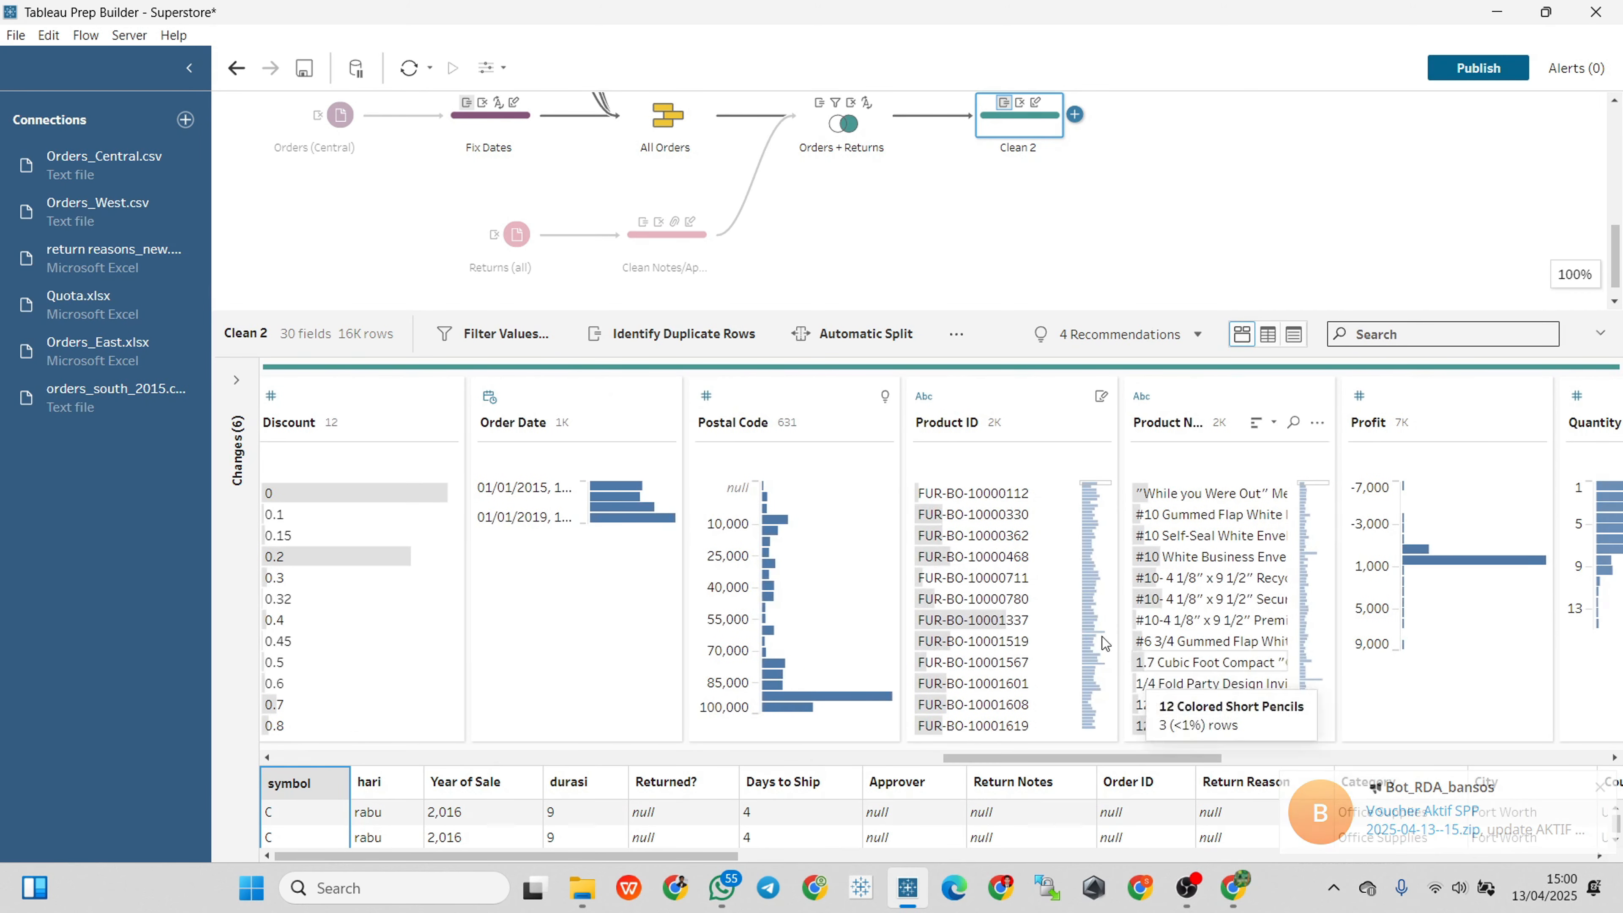
left_click_drag(933, 317, 958, 491)
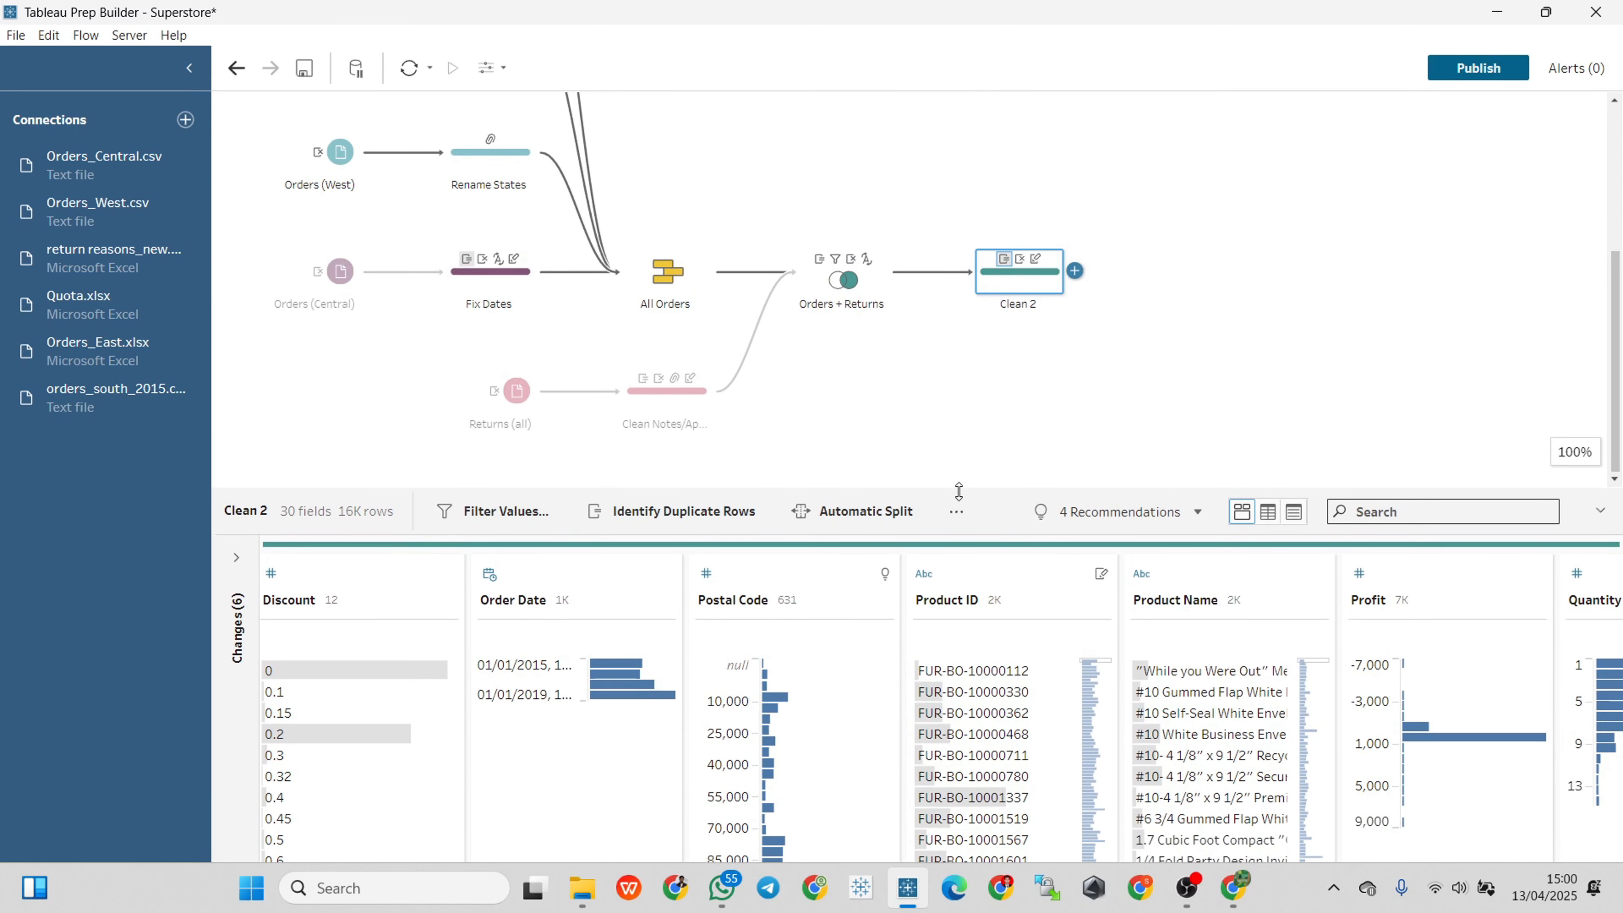